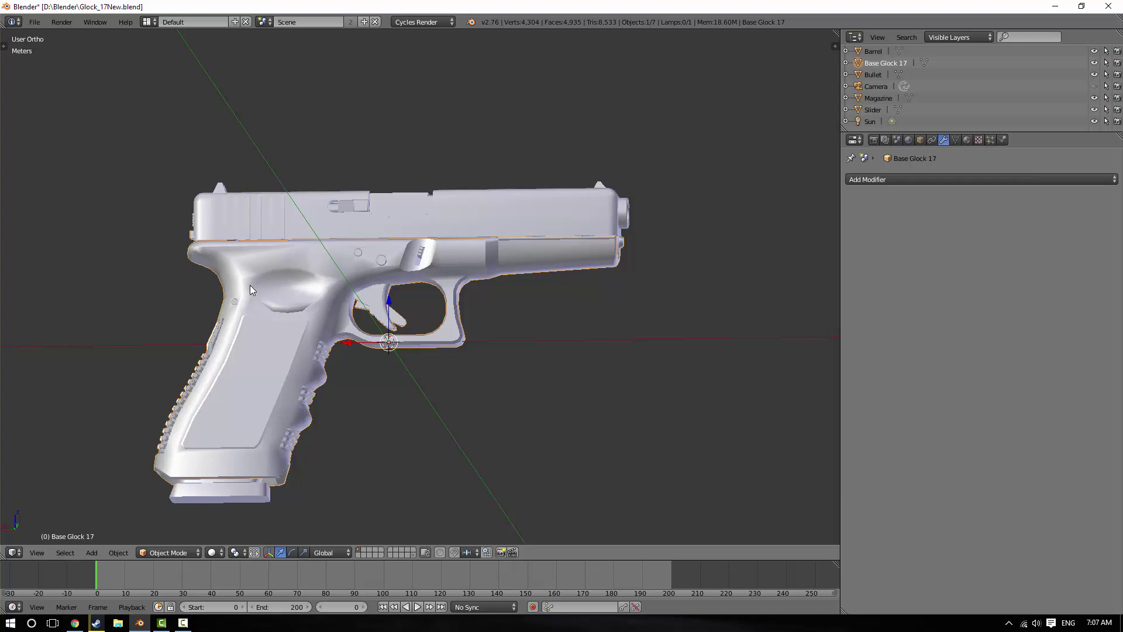
Open the recent file Glock_17_Cycles.blend and look over the pistol model
{"action": "left_click", "coordinate": [118, 623]}
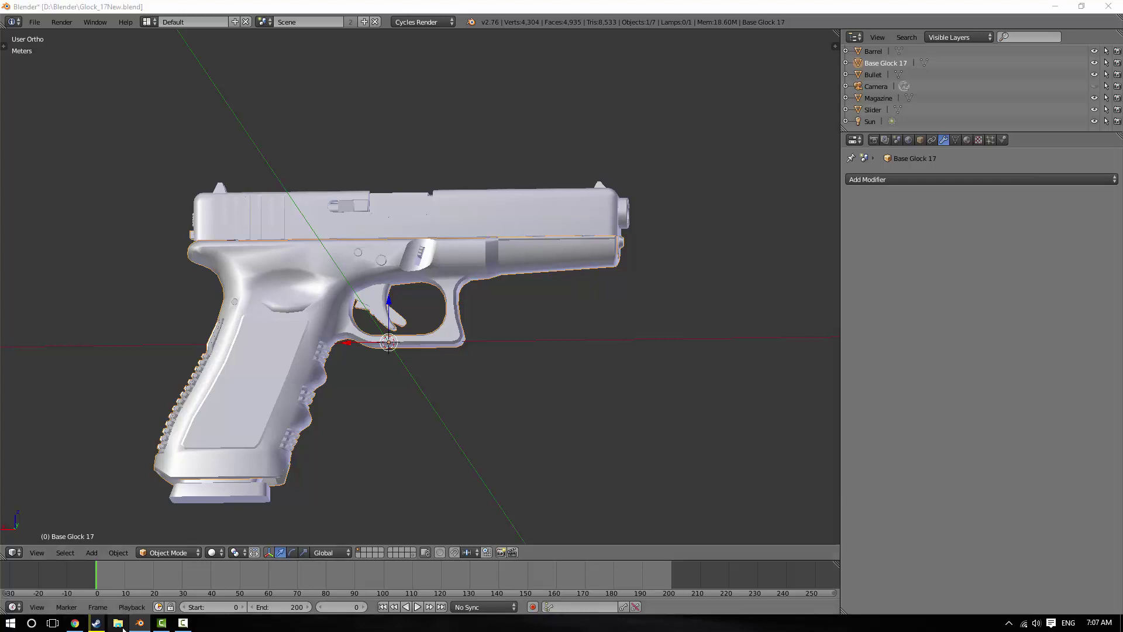
{"action": "left_click", "coordinate": [478, 2]}
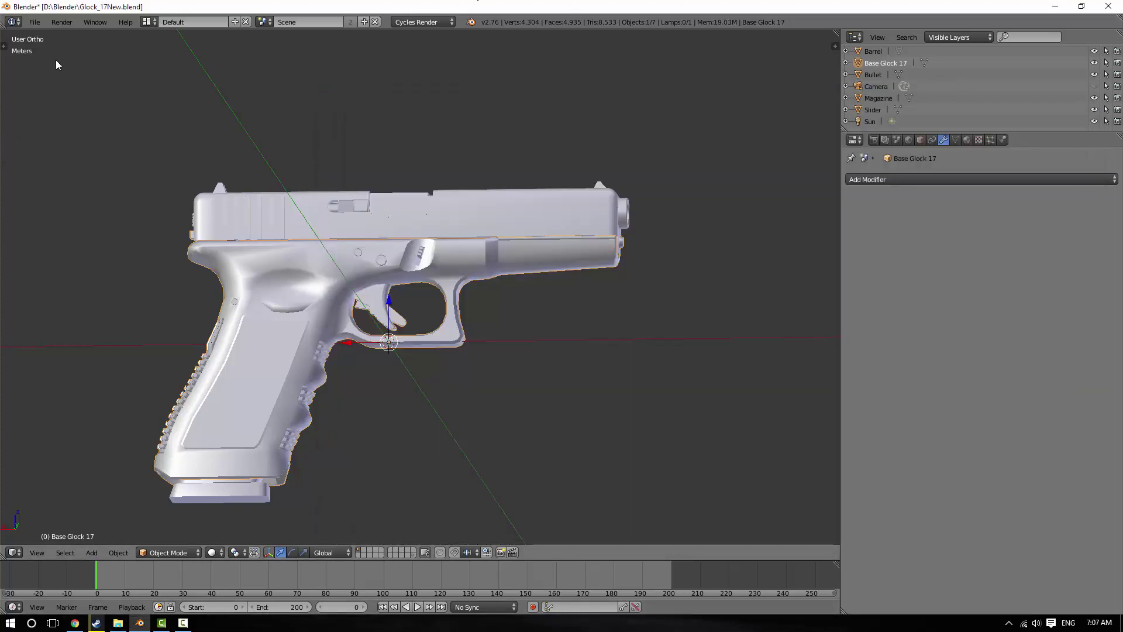
{"action": "left_click", "coordinate": [33, 22]}
{"action": "mouse_move", "coordinate": [64, 59]}
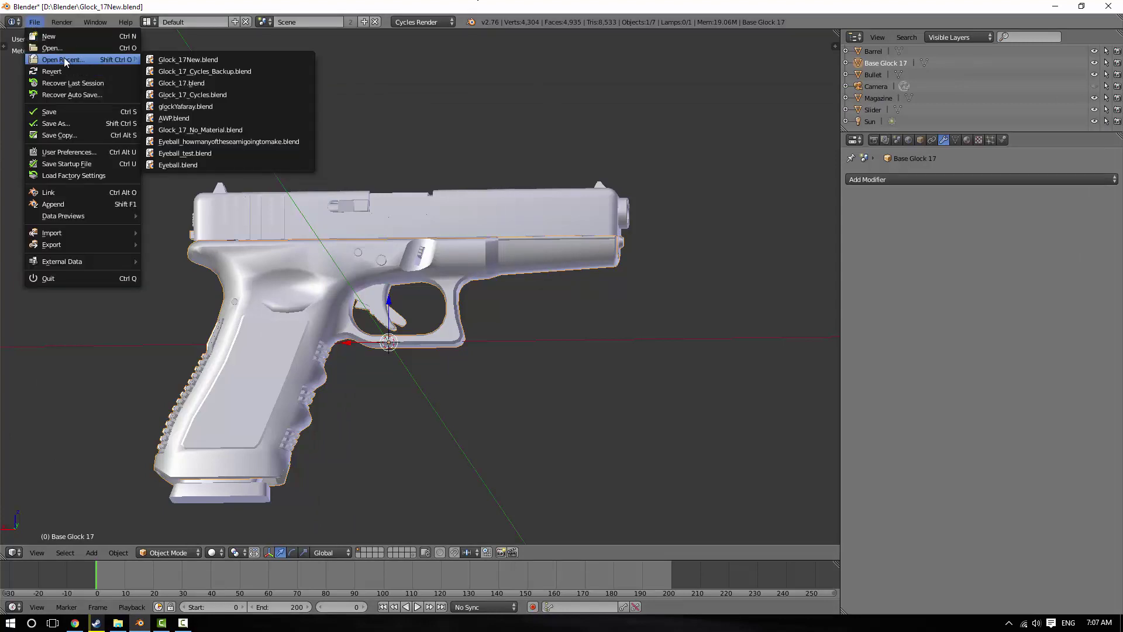
{"action": "left_click", "coordinate": [215, 94]}
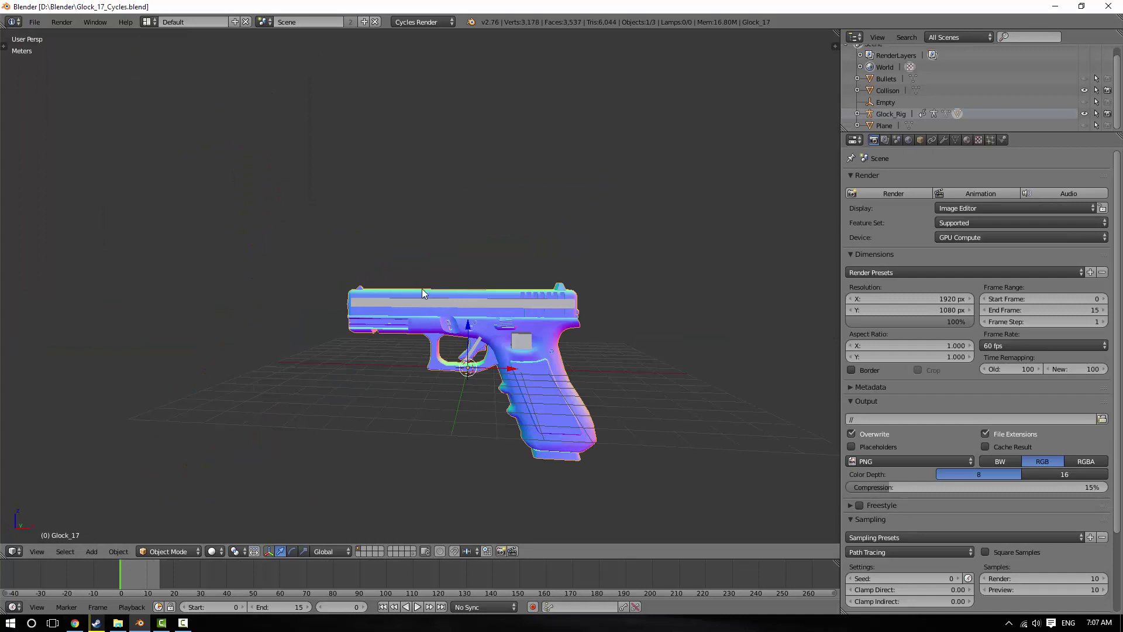
{"action": "middle_click_drag", "start_coordinate": [422, 289], "coordinate": [487, 284]}
{"action": "scroll", "coordinate": [404, 226], "scroll_direction": "up", "scroll_amount": 1}
Open the recent file Glock_17_Cycles_Backup.blend and examine the solid-shaded pistol from several angles
{"action": "left_click", "coordinate": [34, 22]}
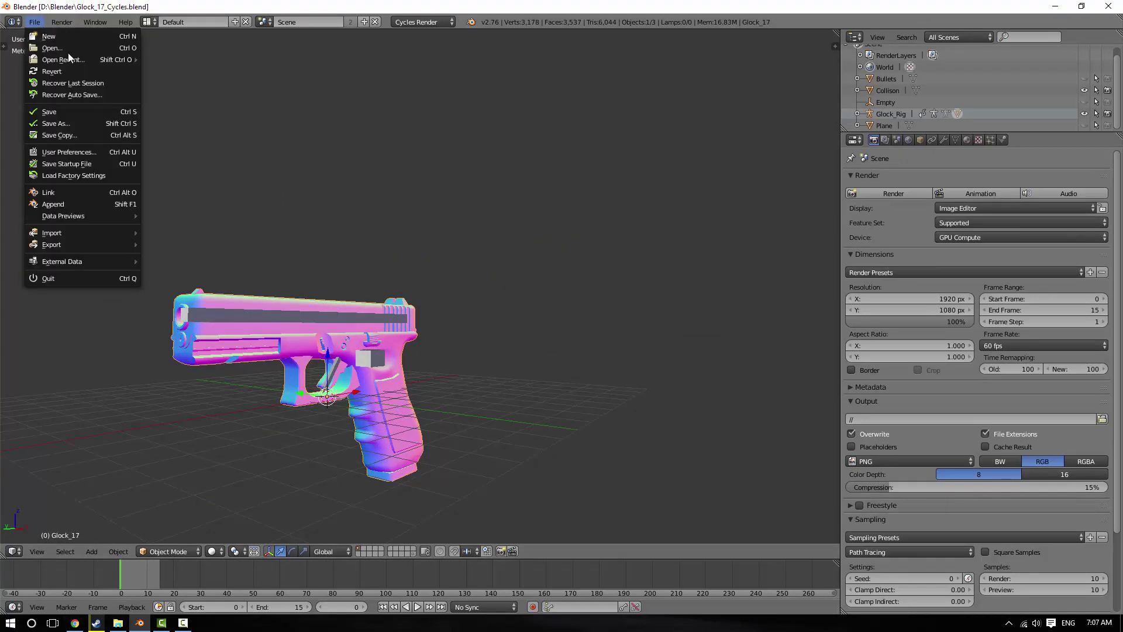
{"action": "mouse_move", "coordinate": [82, 61]}
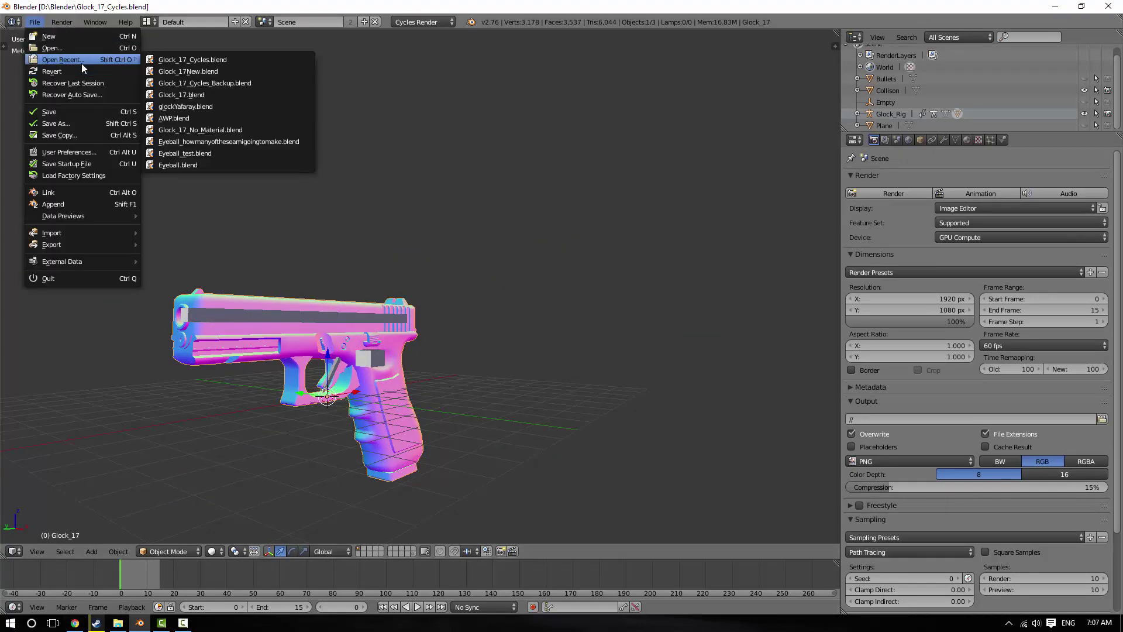
{"action": "left_click", "coordinate": [233, 82]}
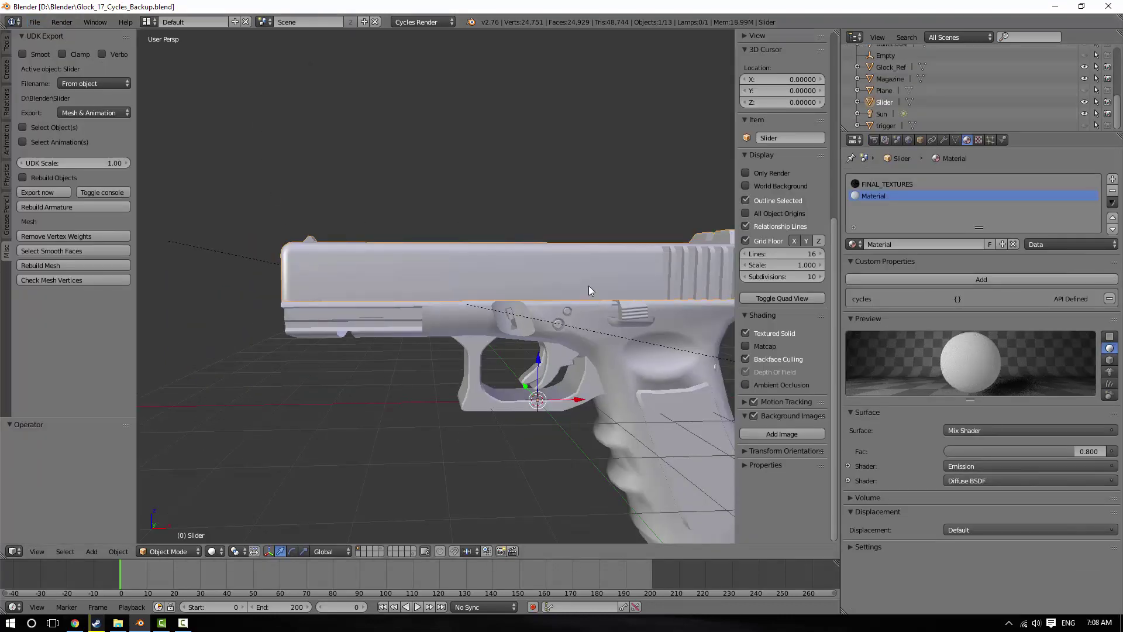
{"action": "middle_click_drag", "start_coordinate": [588, 285], "coordinate": [437, 212]}
{"action": "scroll", "coordinate": [560, 282], "scroll_direction": "down", "scroll_amount": 4}
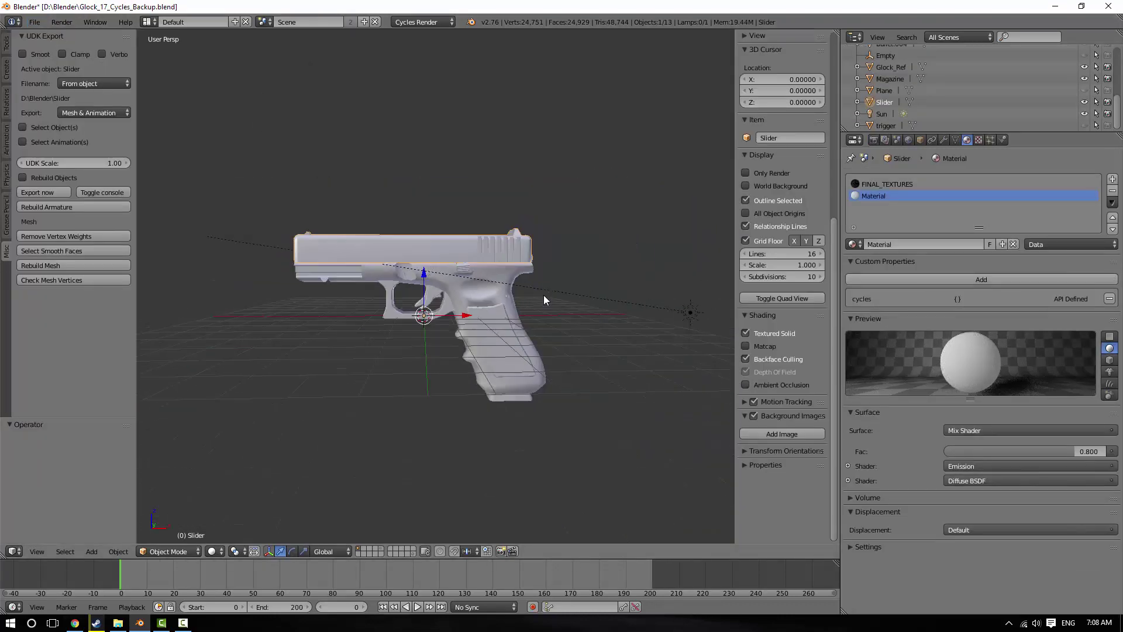
{"action": "middle_click_drag", "start_coordinate": [543, 295], "coordinate": [432, 316]}
{"action": "scroll", "coordinate": [533, 300], "scroll_direction": "up", "scroll_amount": 4}
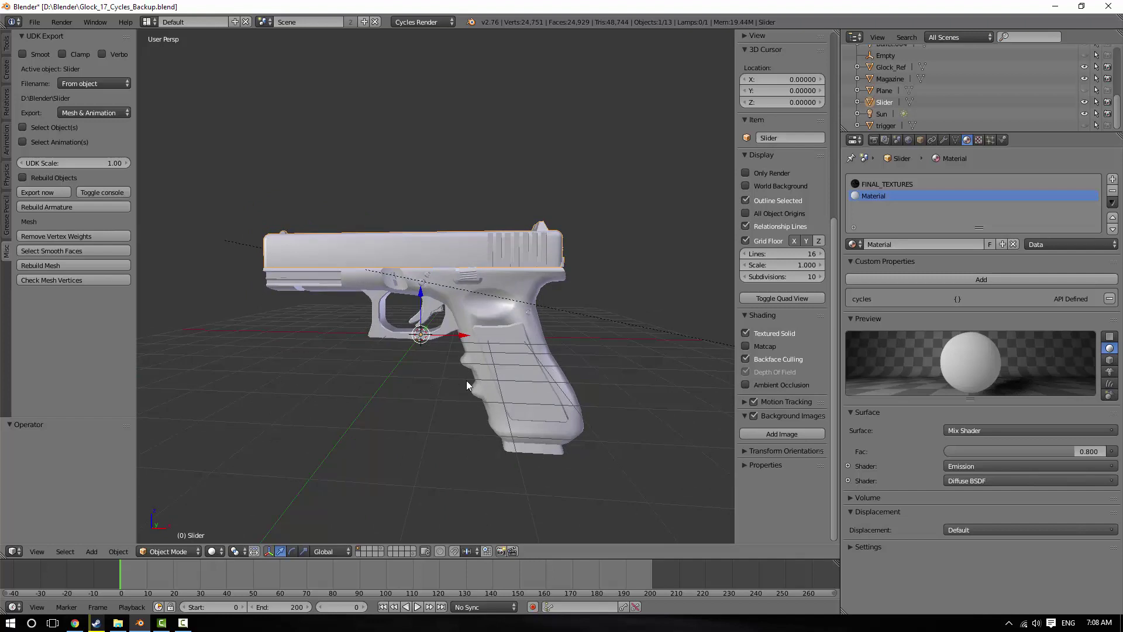
{"action": "middle_click_drag", "start_coordinate": [458, 376], "coordinate": [271, 523]}
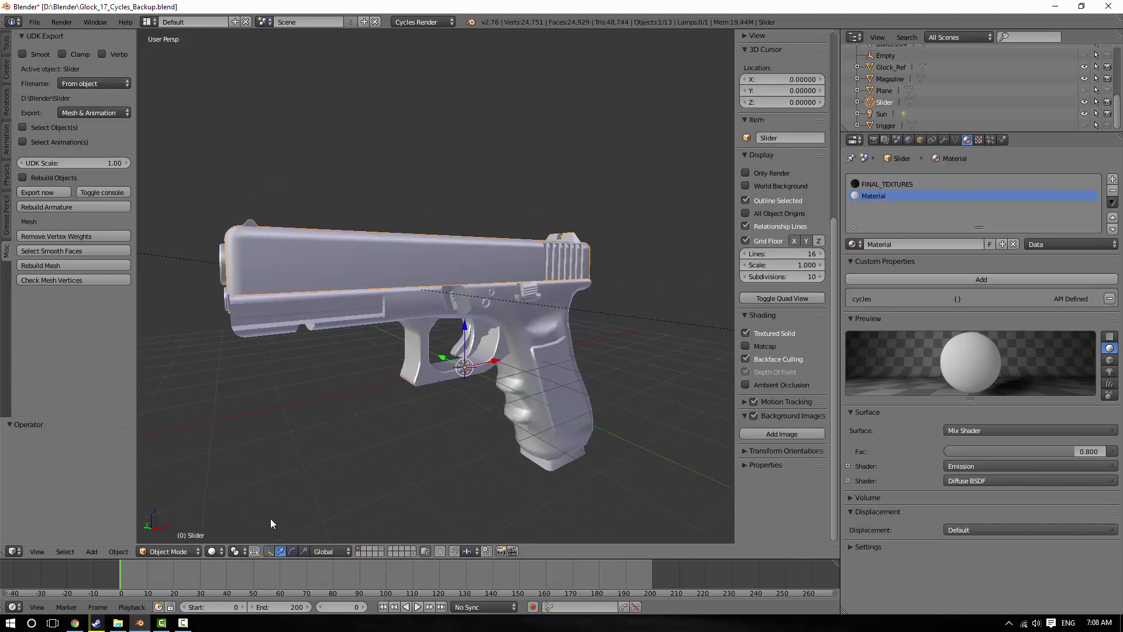
Switch the viewport shading to show the textures, and inspect the slider's lettering, serrations and rear sight
{"action": "left_click", "coordinate": [222, 553]}
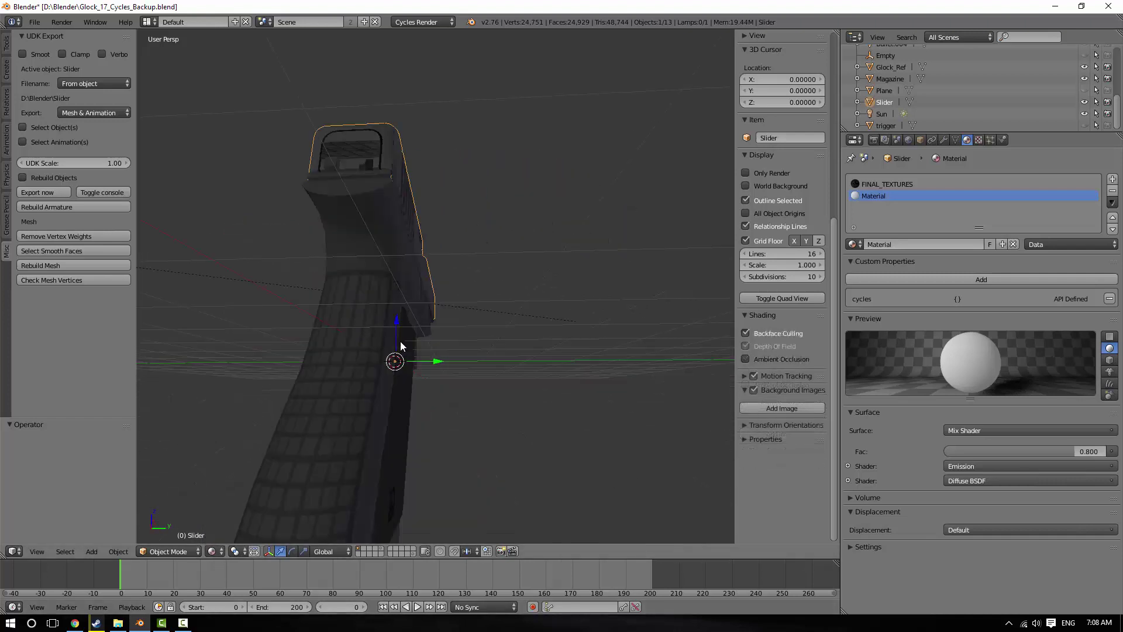
{"action": "middle_click_drag", "start_coordinate": [450, 374], "coordinate": [401, 369]}
{"action": "scroll", "coordinate": [447, 384], "scroll_direction": "up", "scroll_amount": 2}
{"action": "scroll", "coordinate": [326, 248], "scroll_direction": "up", "scroll_amount": 5}
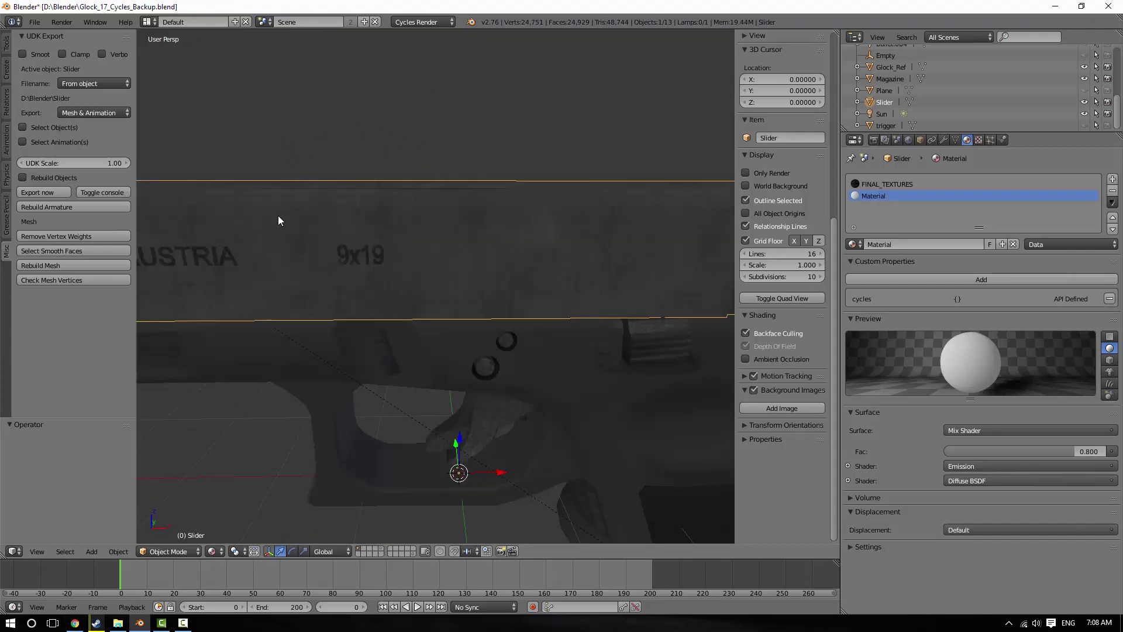
{"action": "middle_click_drag", "start_coordinate": [278, 216], "coordinate": [534, 233], "text": "shift"}
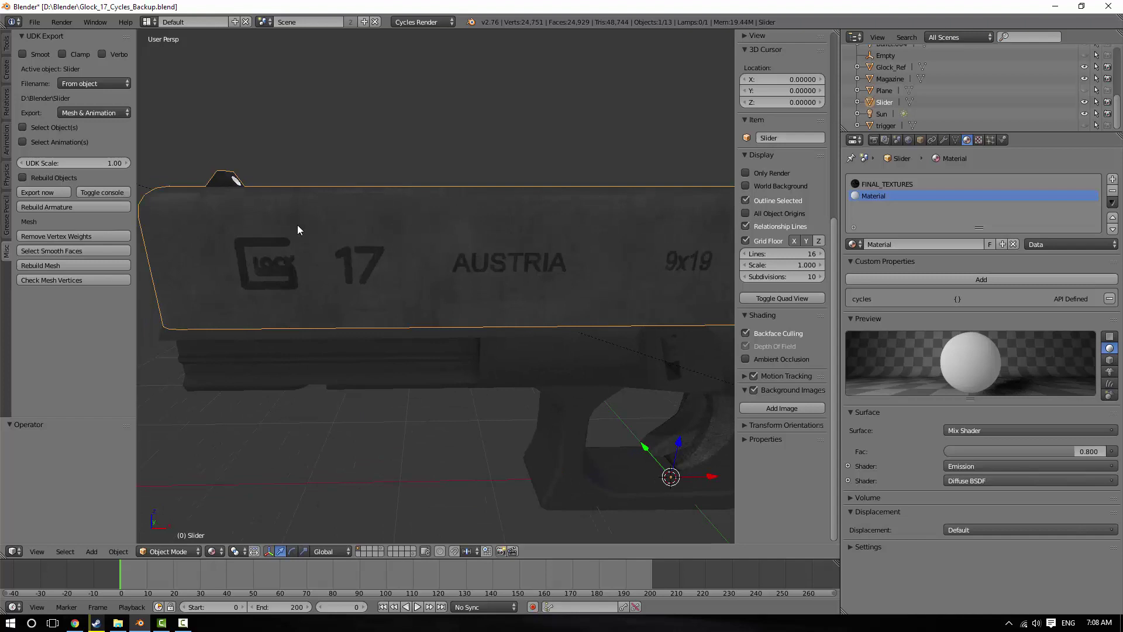
{"action": "middle_click_drag", "start_coordinate": [603, 227], "coordinate": [442, 205], "text": "shift"}
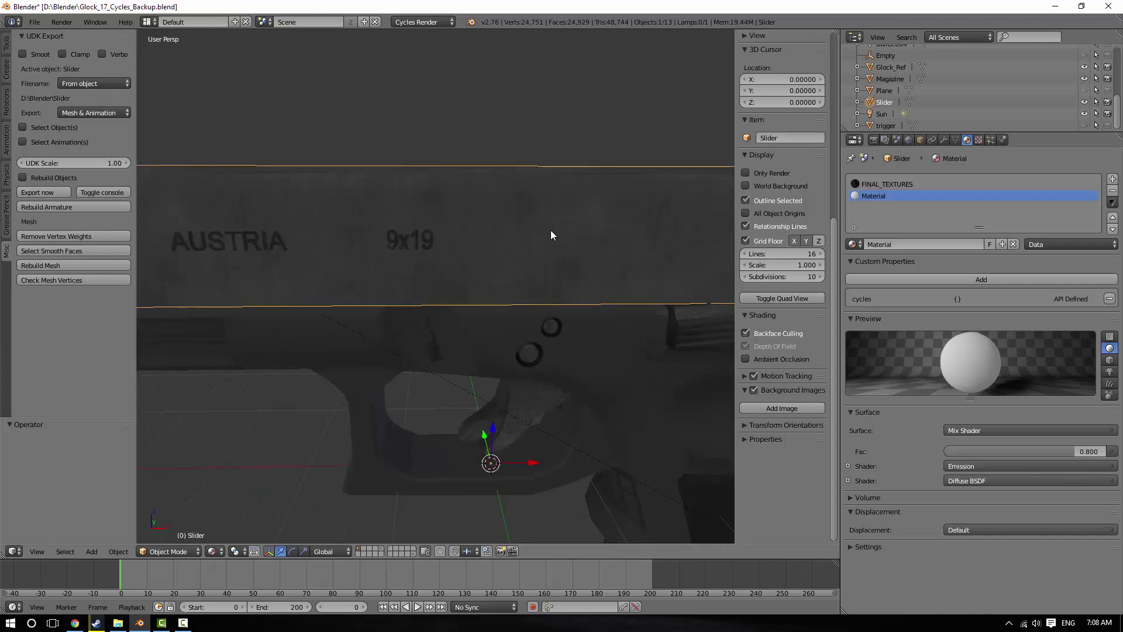
{"action": "middle_click_drag", "start_coordinate": [551, 235], "coordinate": [365, 266]}
{"action": "middle_click_drag", "start_coordinate": [534, 235], "coordinate": [468, 284]}
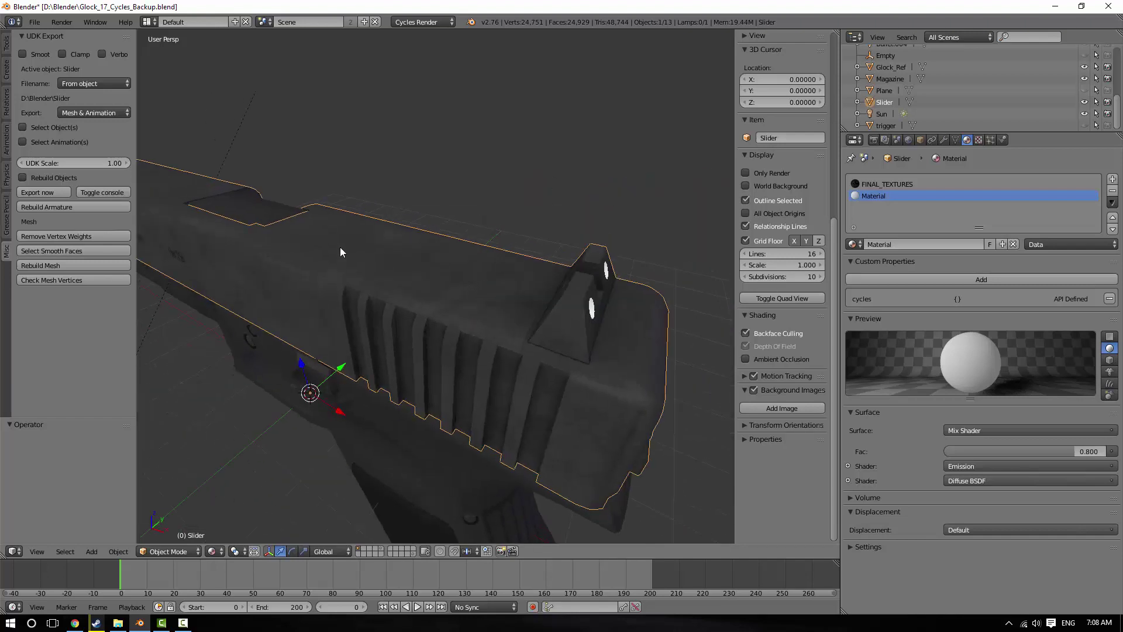
{"action": "middle_click_drag", "start_coordinate": [340, 252], "coordinate": [493, 228]}
{"action": "scroll", "coordinate": [494, 228], "scroll_direction": "up", "scroll_amount": 5}
Select the Base Glock 17 object and examine its frame, grip and image texture settings
{"action": "right_click", "coordinate": [479, 202]}
{"action": "scroll", "coordinate": [410, 189], "scroll_direction": "down", "scroll_amount": 3}
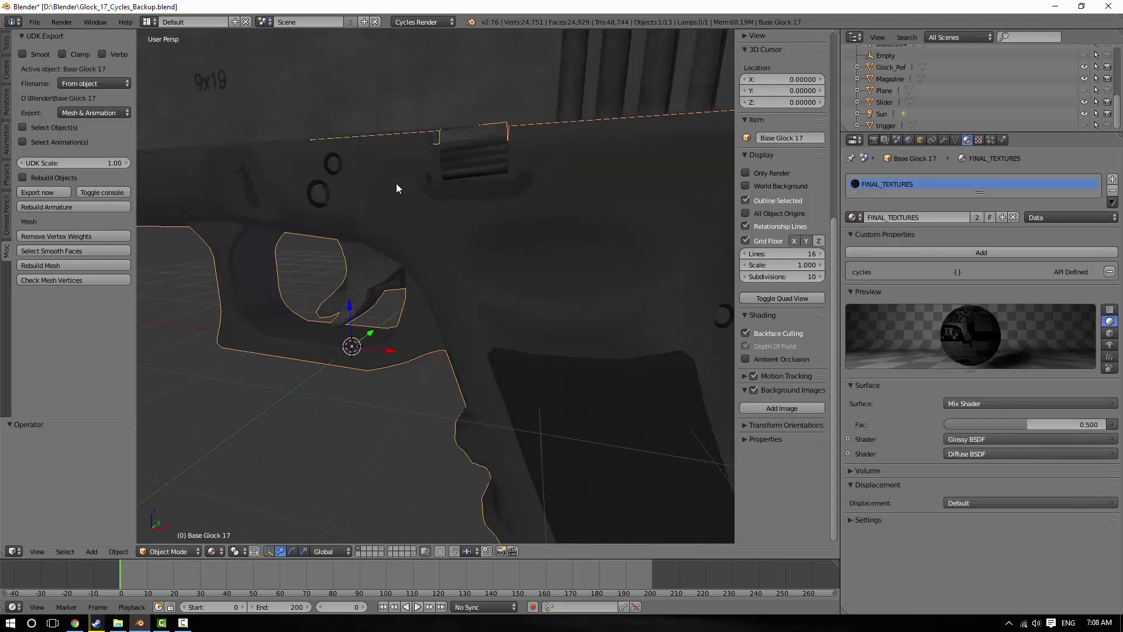
{"action": "middle_click_drag", "start_coordinate": [397, 187], "coordinate": [370, 287]}
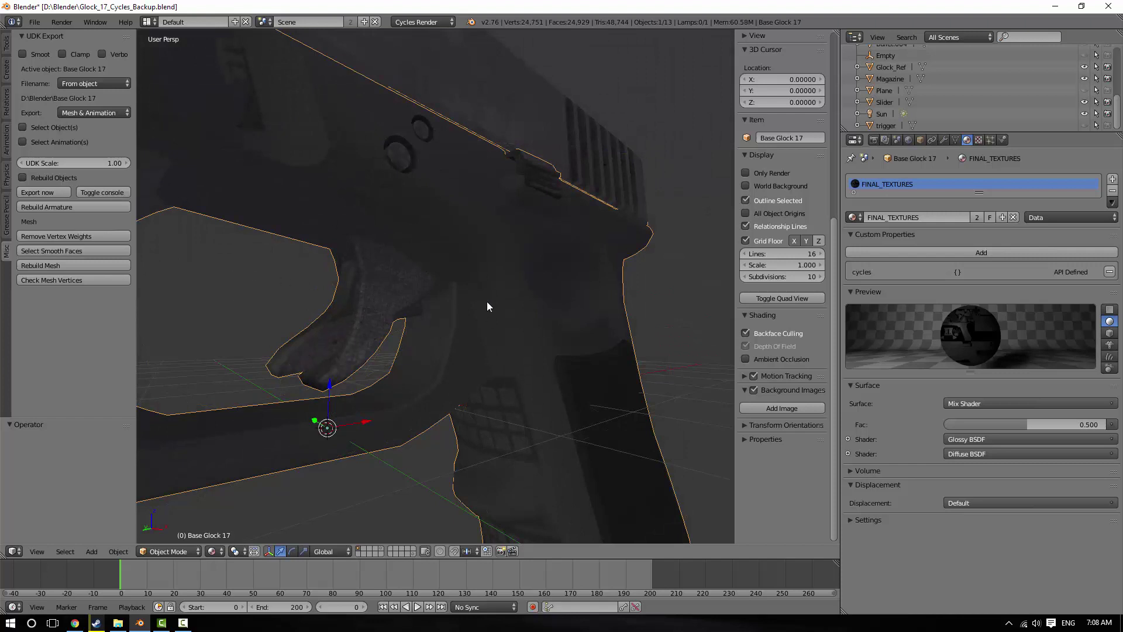
{"action": "middle_click_drag", "start_coordinate": [329, 319], "coordinate": [507, 276]}
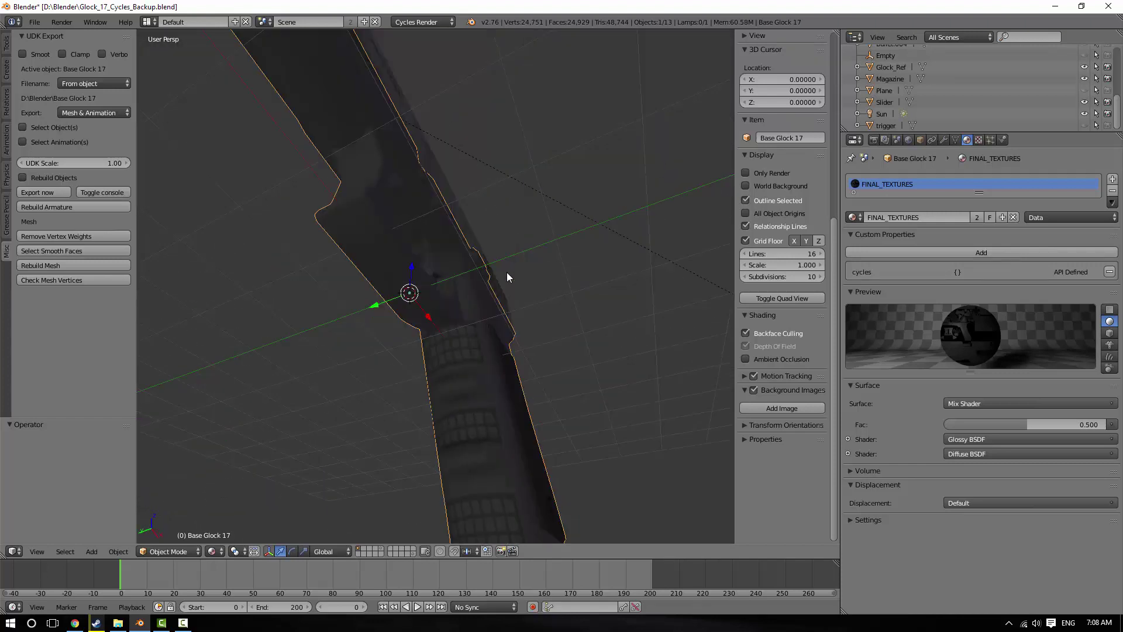
{"action": "middle_click_drag", "start_coordinate": [452, 355], "coordinate": [413, 279]}
{"action": "middle_click_drag", "start_coordinate": [408, 355], "coordinate": [546, 243]}
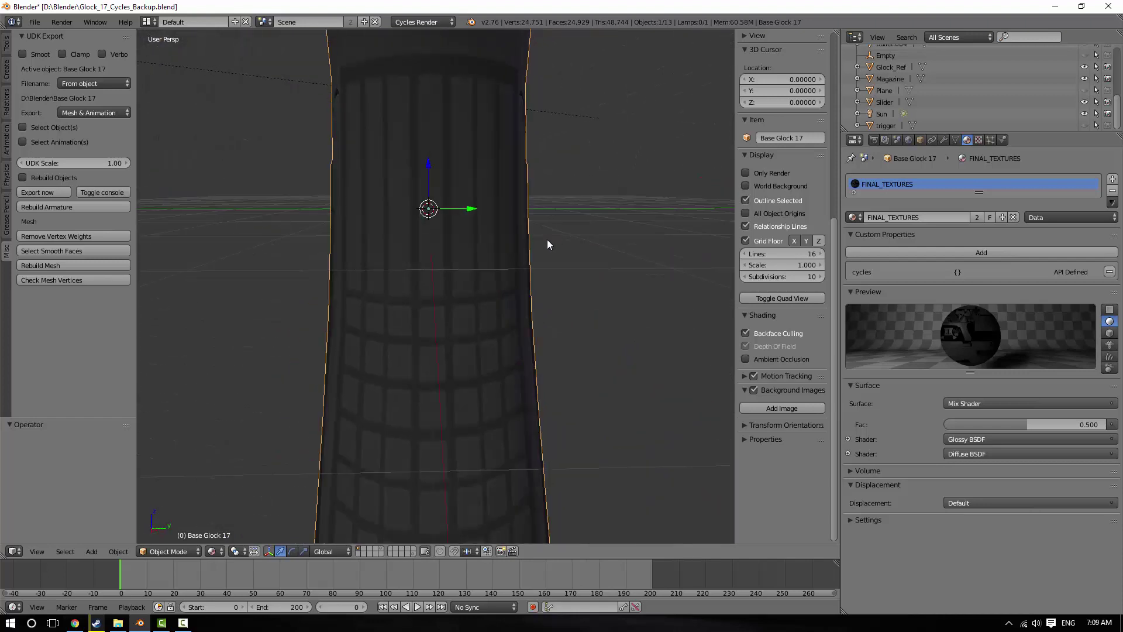
{"action": "left_click", "coordinate": [978, 140]}
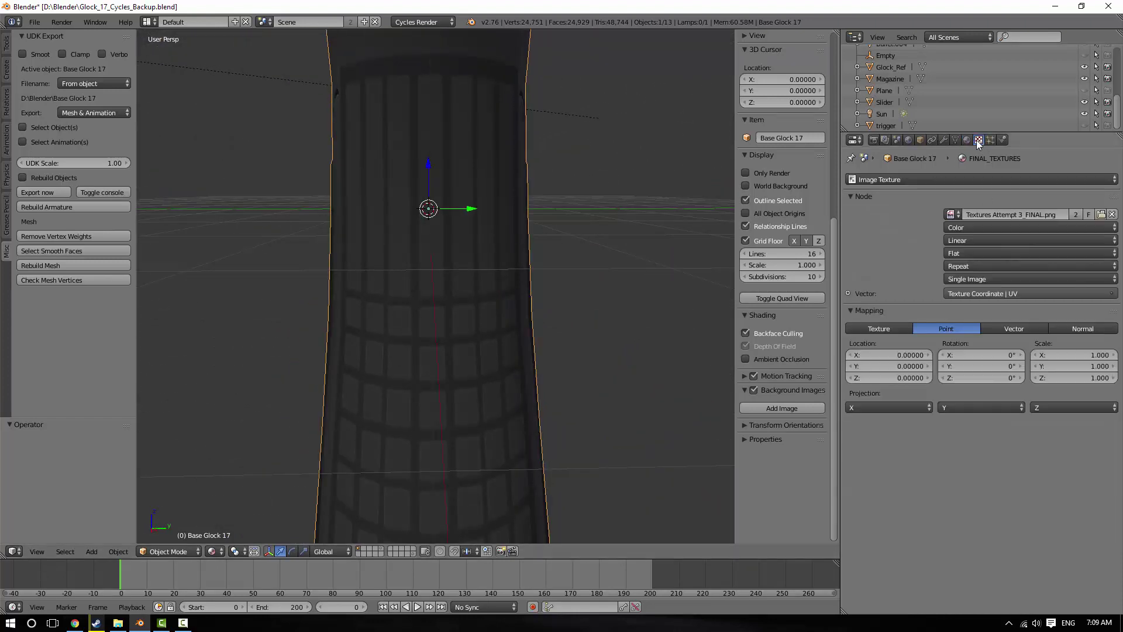
{"action": "left_click", "coordinate": [967, 140]}
Look through the scene camera and render the pistol
{"action": "middle_click_drag", "start_coordinate": [426, 334], "coordinate": [481, 256]}
{"action": "key", "text": "KP_0"}
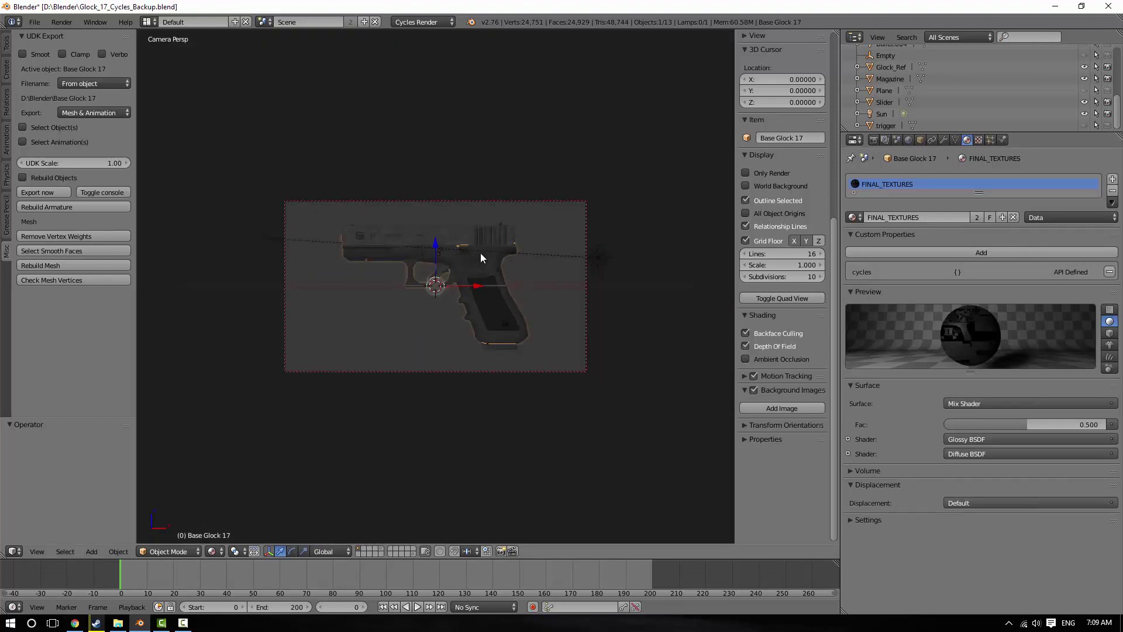
{"action": "key", "text": "F12"}
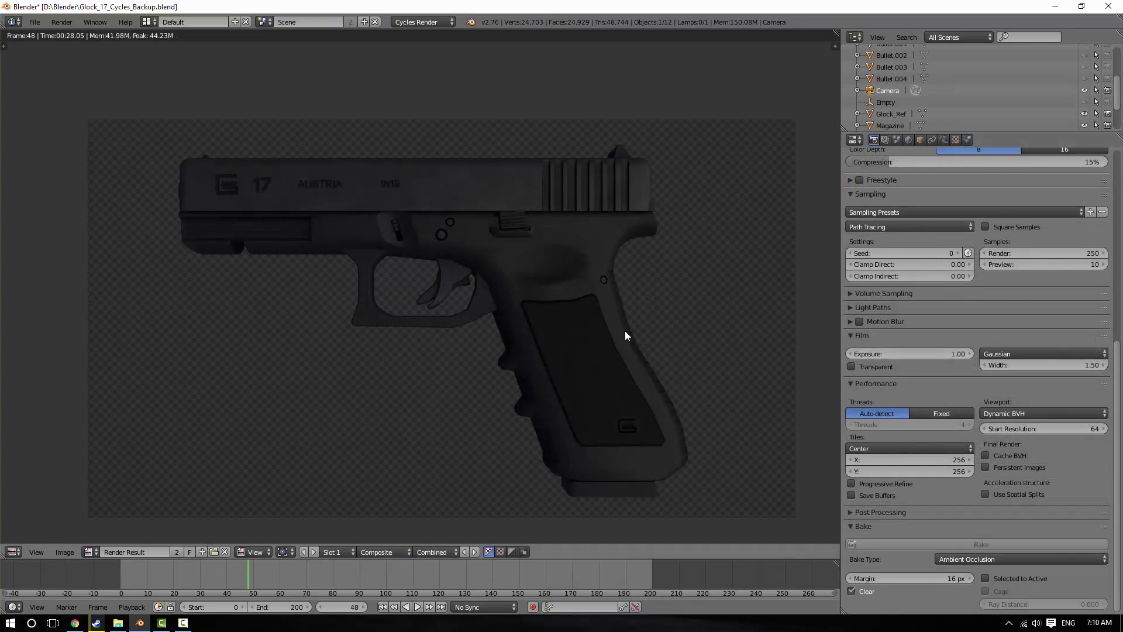
Examine the rendered pistol's trigger, frame and grip details up close
{"action": "scroll", "coordinate": [500, 272], "scroll_direction": "up", "scroll_amount": 7}
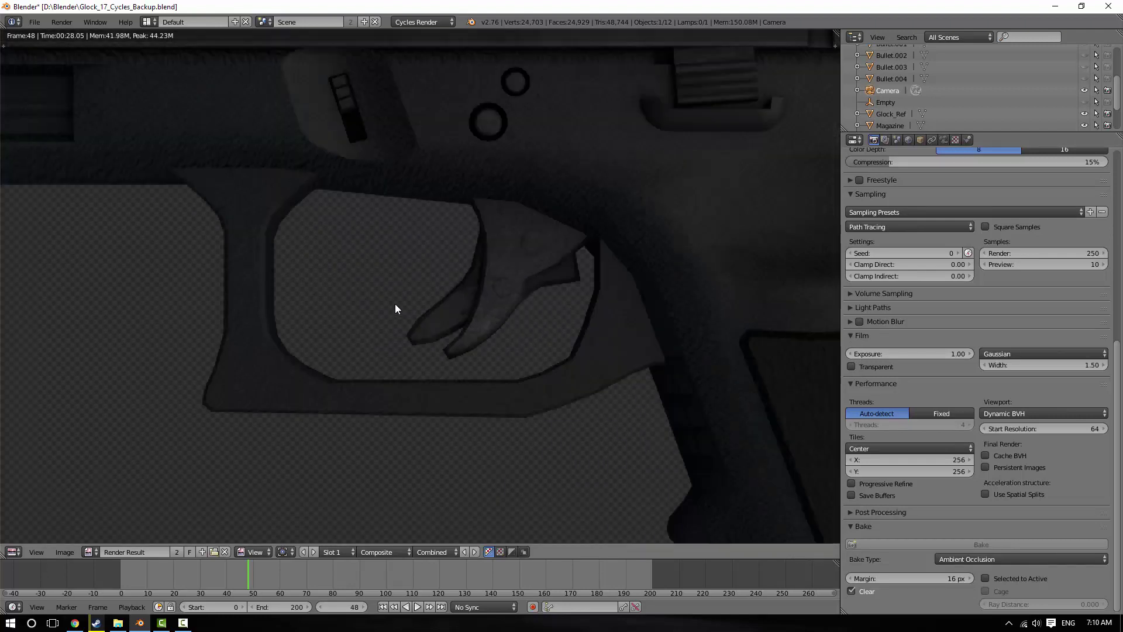
{"action": "scroll", "coordinate": [395, 309], "scroll_direction": "up", "scroll_amount": 1}
{"action": "scroll", "coordinate": [398, 306], "scroll_direction": "down", "scroll_amount": 8}
{"action": "middle_click_drag", "start_coordinate": [606, 292], "coordinate": [556, 292]}
{"action": "scroll", "coordinate": [469, 262], "scroll_direction": "up", "scroll_amount": 7}
{"action": "middle_click_drag", "start_coordinate": [469, 261], "coordinate": [462, 268]}
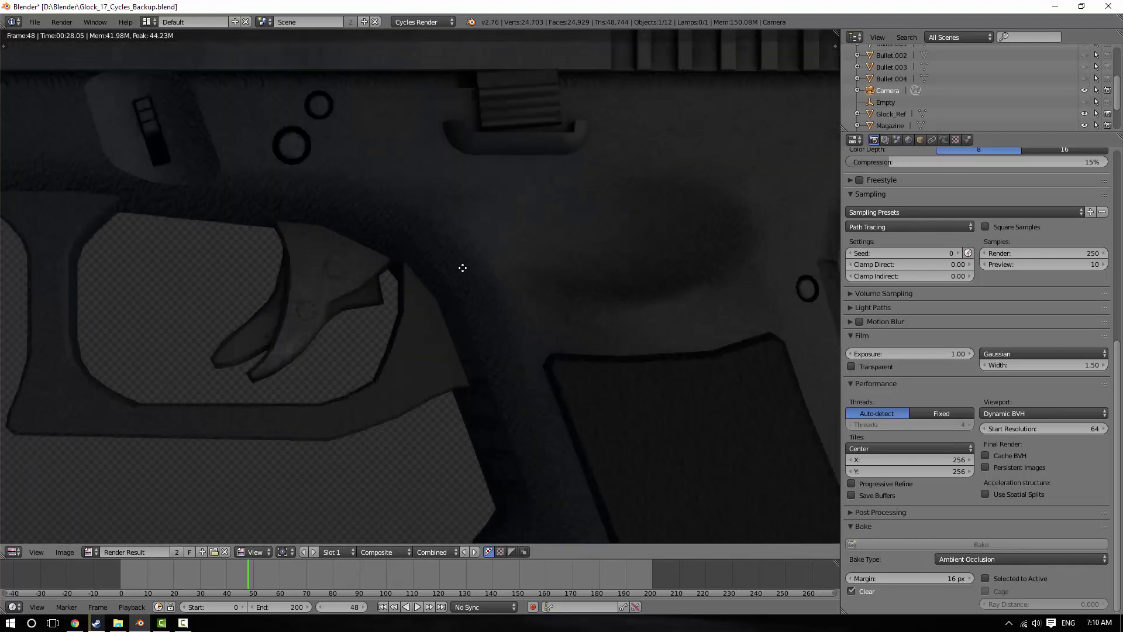
{"action": "scroll", "coordinate": [498, 242], "scroll_direction": "down", "scroll_amount": 5}
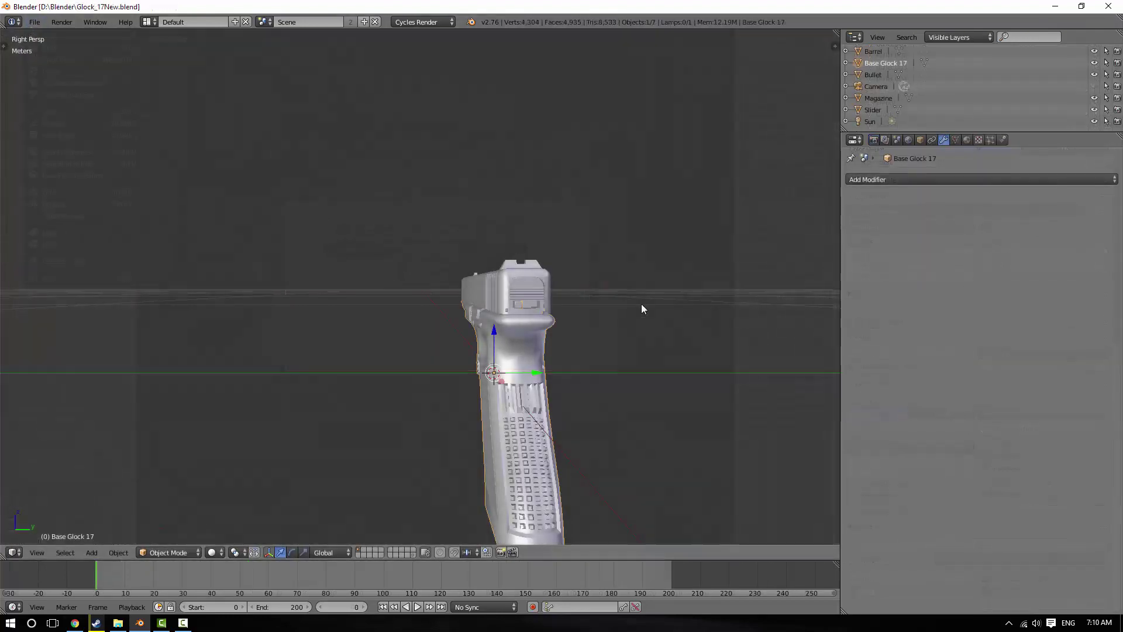
View the whole pistol in Glock_17New.blend and display the Base Glock 17 object's transform properties and dimensions
{"action": "middle_click_drag", "start_coordinate": [641, 303], "coordinate": [700, 342]}
{"action": "scroll", "coordinate": [699, 342], "scroll_direction": "down", "scroll_amount": 3}
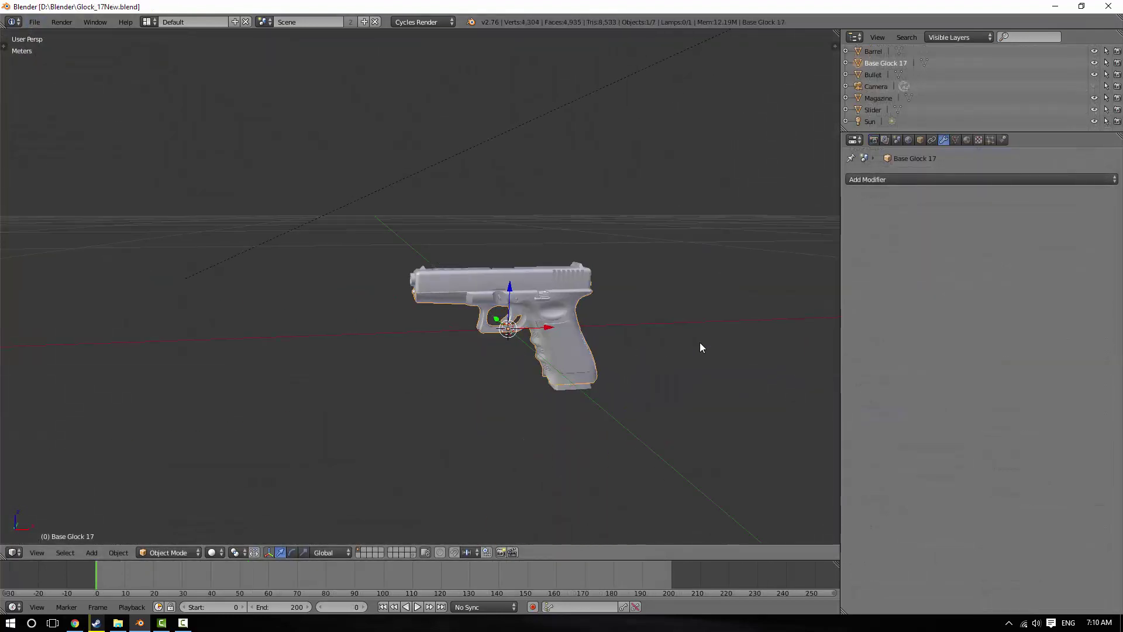
{"action": "scroll", "coordinate": [673, 339], "scroll_direction": "up", "scroll_amount": 3}
{"action": "scroll", "coordinate": [475, 333], "scroll_direction": "down", "scroll_amount": 12}
{"action": "middle_click_drag", "start_coordinate": [546, 329], "coordinate": [496, 351], "text": "shift"}
{"action": "scroll", "coordinate": [486, 324], "scroll_direction": "down", "scroll_amount": 8}
{"action": "scroll", "coordinate": [485, 343], "scroll_direction": "up", "scroll_amount": 14}
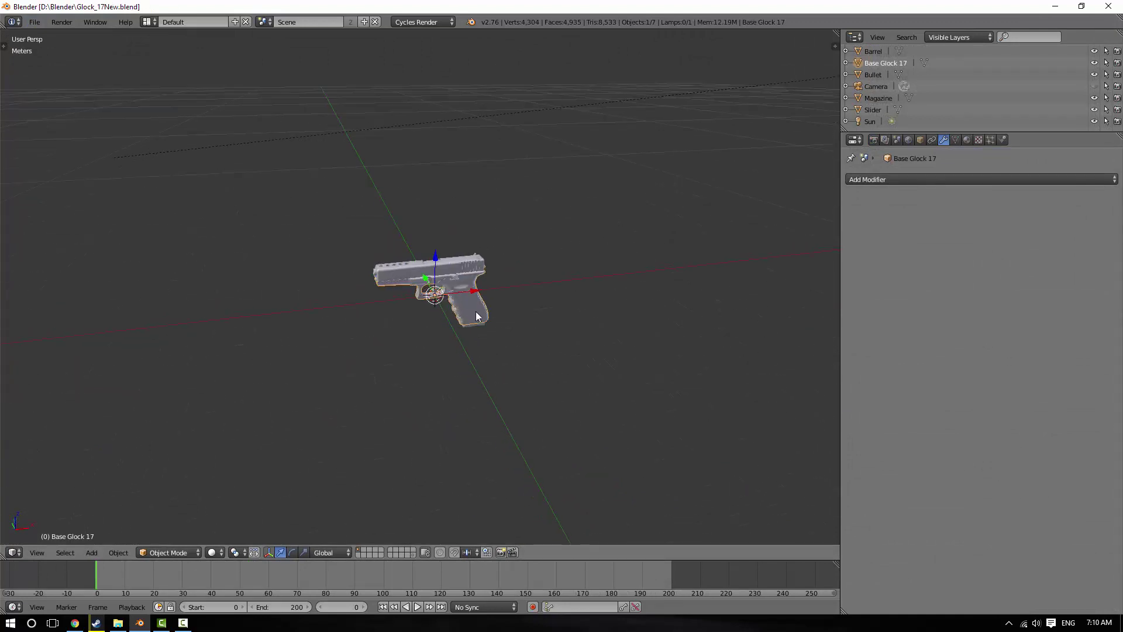
{"action": "key", "text": "n"}
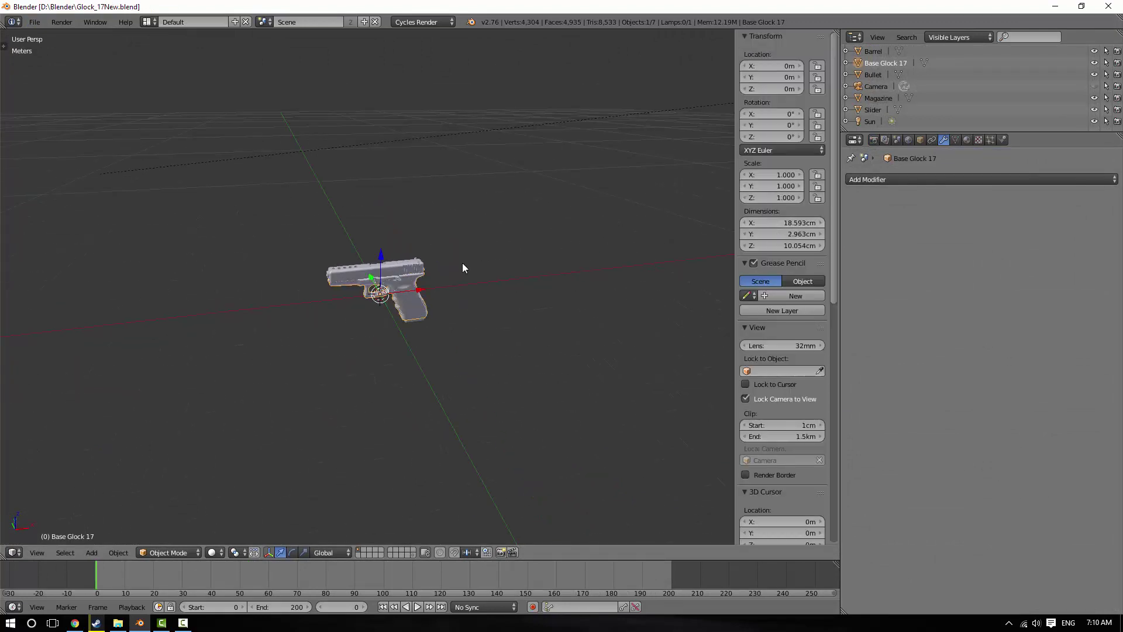
{"action": "scroll", "coordinate": [462, 263], "scroll_direction": "up", "scroll_amount": 5}
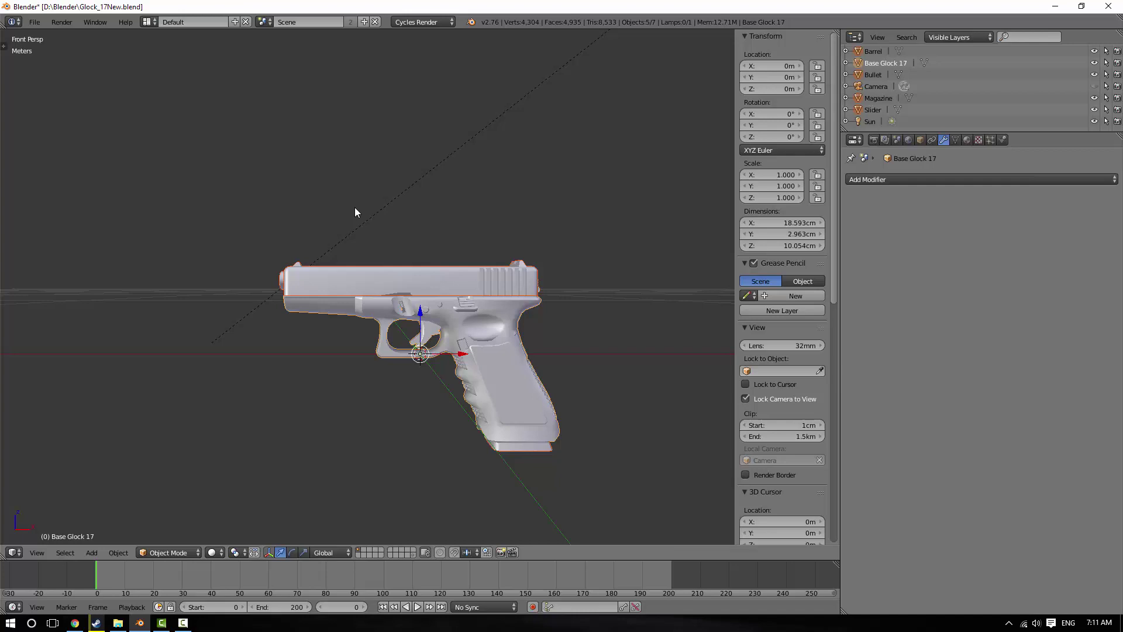
Switch the front view to orthographic projection and compare the pistol with the background reference image
{"action": "key", "text": "KP_5"}
{"action": "scroll", "coordinate": [441, 348], "scroll_direction": "up", "scroll_amount": 3}
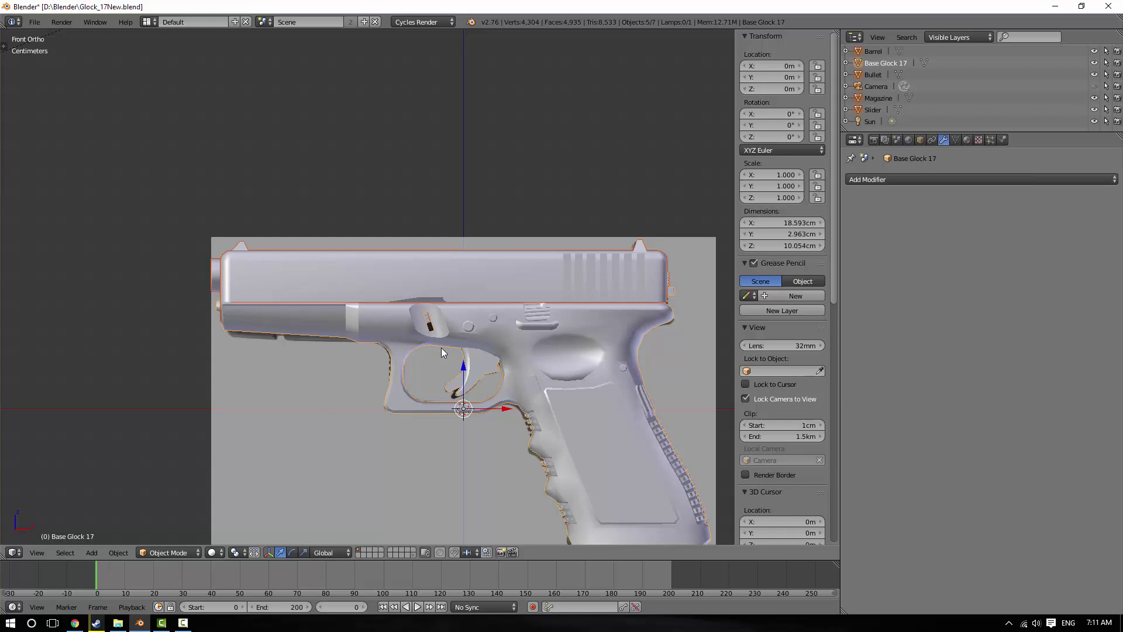
{"action": "scroll", "coordinate": [413, 223], "scroll_direction": "down", "scroll_amount": 3}
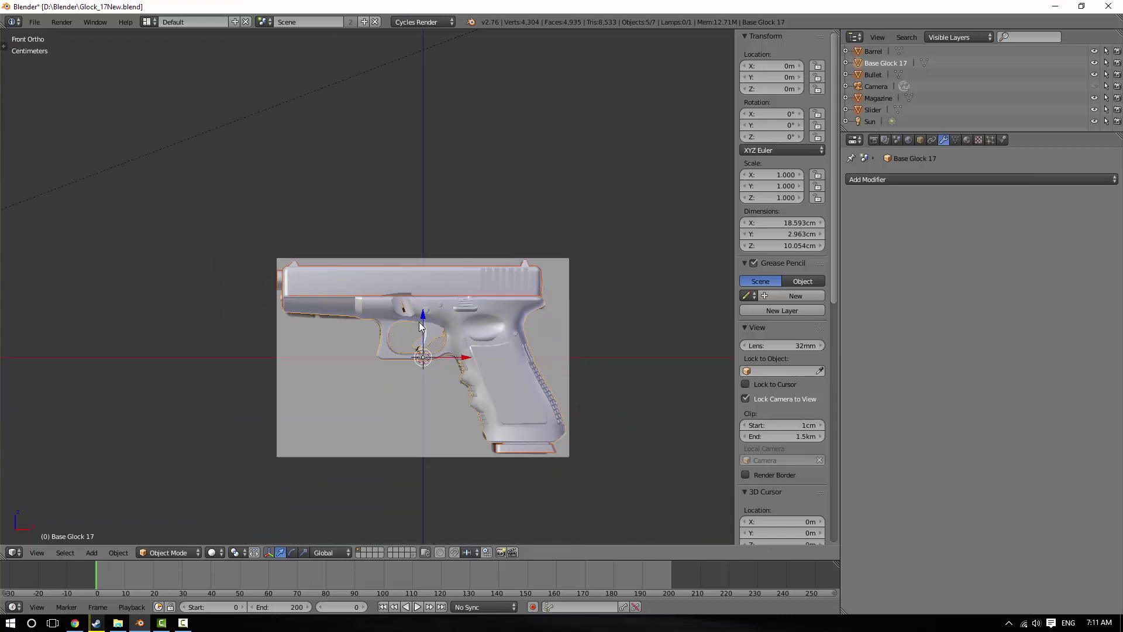
Check the pistol in wireframe display, and deselect all objects in the solid-shaded front view
{"action": "key", "text": "z"}
{"action": "mouse_move", "coordinate": [413, 223]}
{"action": "middle_mouse_down"}
{"action": "mouse_move", "coordinate": [455, 340]}
{"action": "mouse_move", "coordinate": [398, 301]}
{"action": "middle_mouse_up"}
{"action": "key", "text": "z"}
{"action": "key", "text": "a"}
{"action": "key", "text": "KP_1"}
{"action": "scroll", "coordinate": [290, 344], "scroll_direction": "up", "scroll_amount": 5}
{"action": "scroll", "coordinate": [397, 303], "scroll_direction": "up", "scroll_amount": 2}
Enter Edit Mode on the Base Glock 17 object and box-select the trigger guard's lower front corner
{"action": "right_click", "coordinate": [358, 371]}
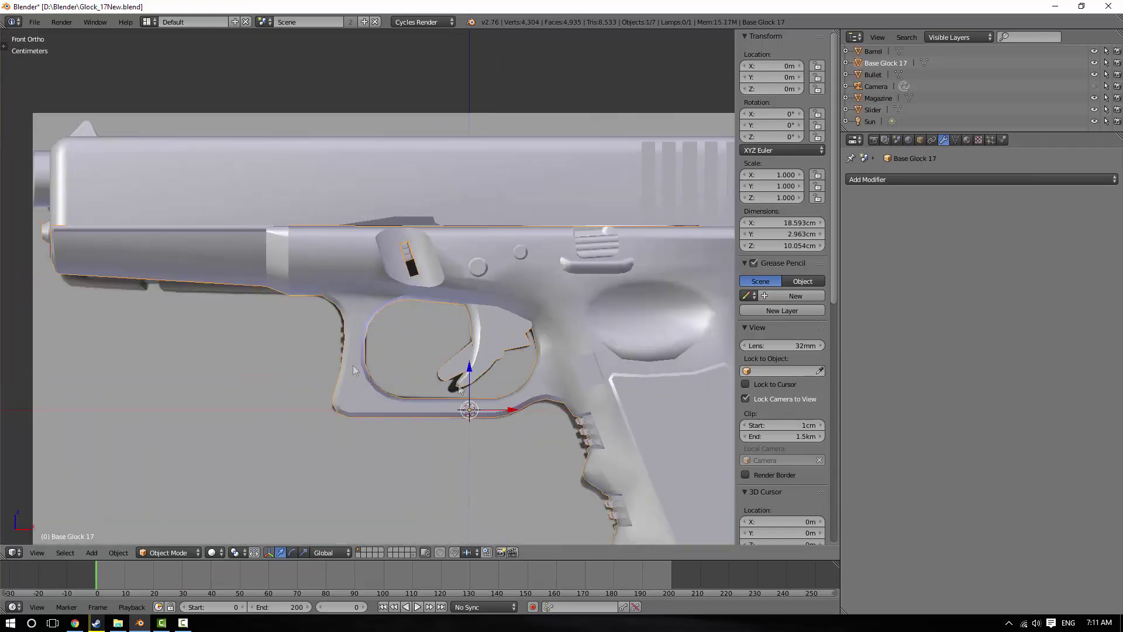
{"action": "key", "text": "Tab"}
{"action": "right_click", "coordinate": [317, 376]}
{"action": "key", "text": "b"}
{"action": "left_click_drag", "start_coordinate": [317, 351], "coordinate": [435, 441]}
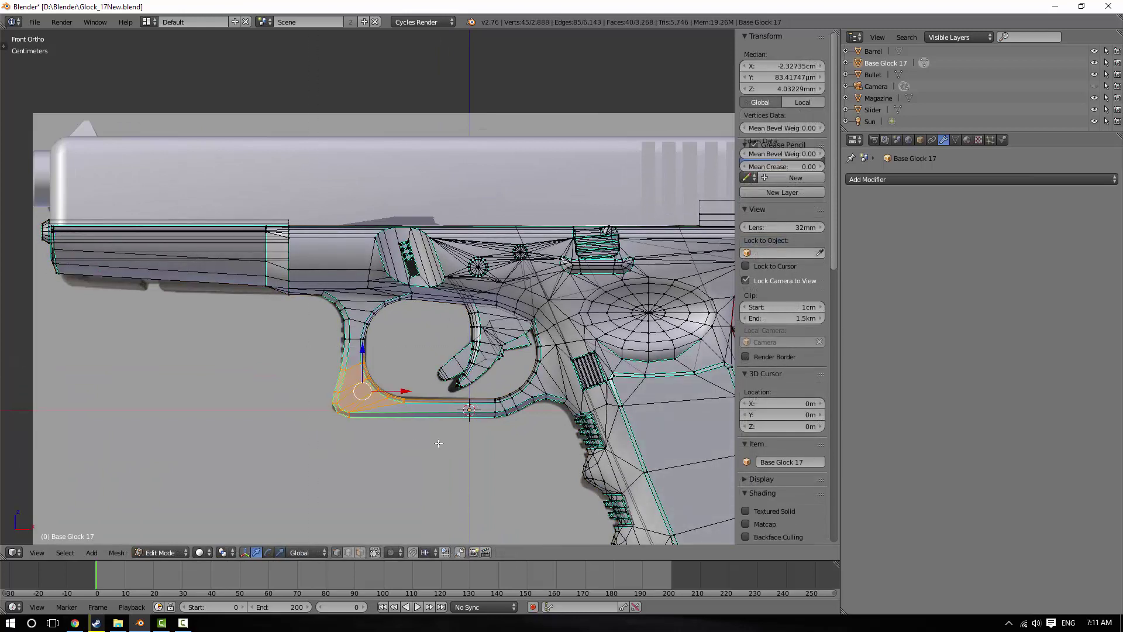
{"action": "scroll", "coordinate": [416, 414], "scroll_direction": "up", "scroll_amount": 5}
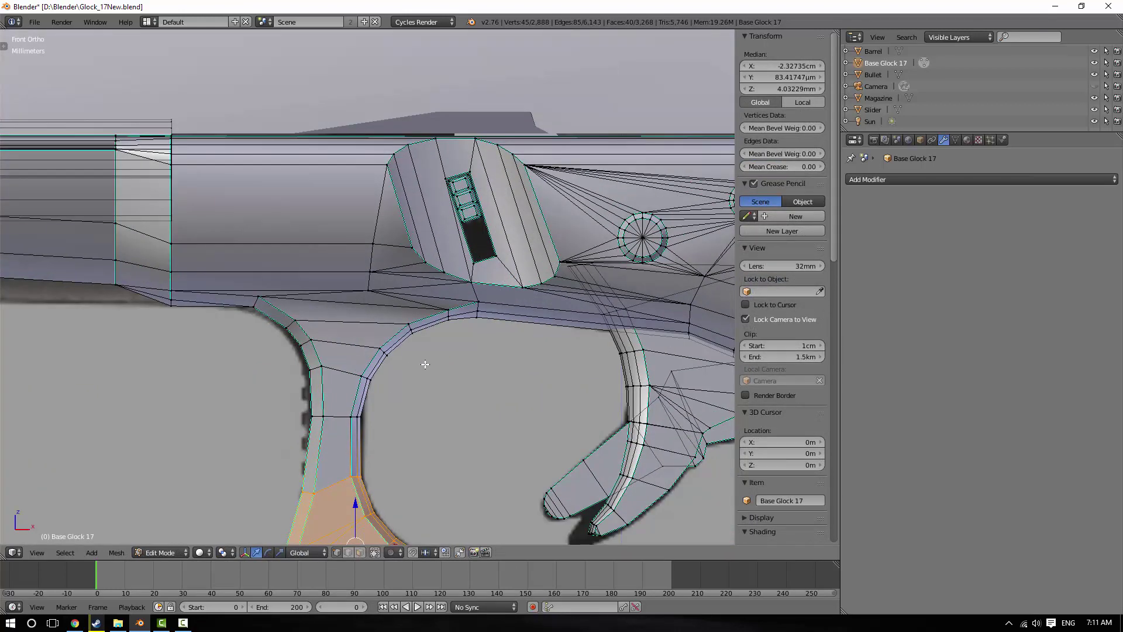
{"action": "middle_click_drag", "start_coordinate": [423, 371], "coordinate": [387, 273], "text": "shift"}
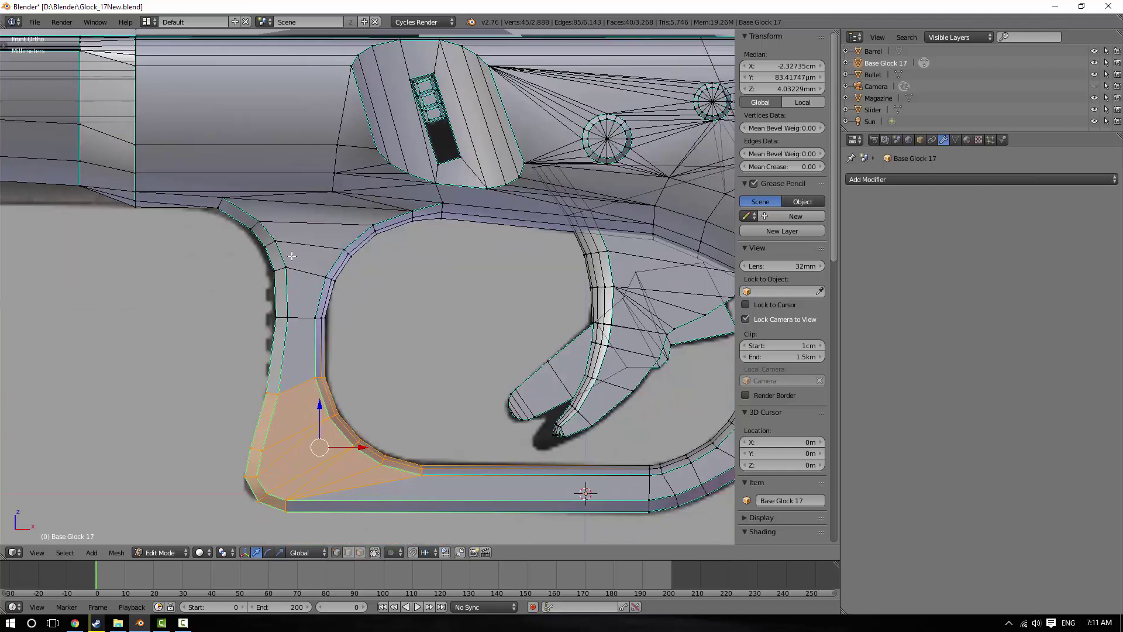
Select the edge loop where the front of the trigger guard meets the frame and examine the surrounding mesh
{"action": "right_click", "coordinate": [220, 205]}
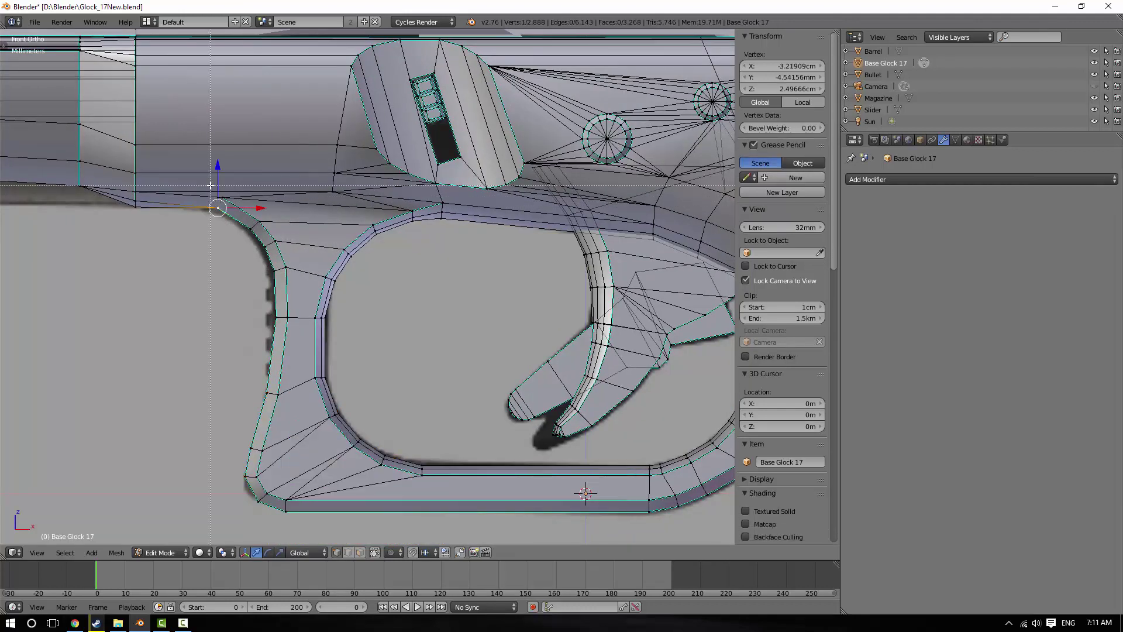
{"action": "right_click", "coordinate": [220, 202], "text": "alt"}
{"action": "middle_click_drag", "start_coordinate": [329, 295], "coordinate": [448, 235]}
{"action": "scroll", "coordinate": [393, 264], "scroll_direction": "down", "scroll_amount": 4}
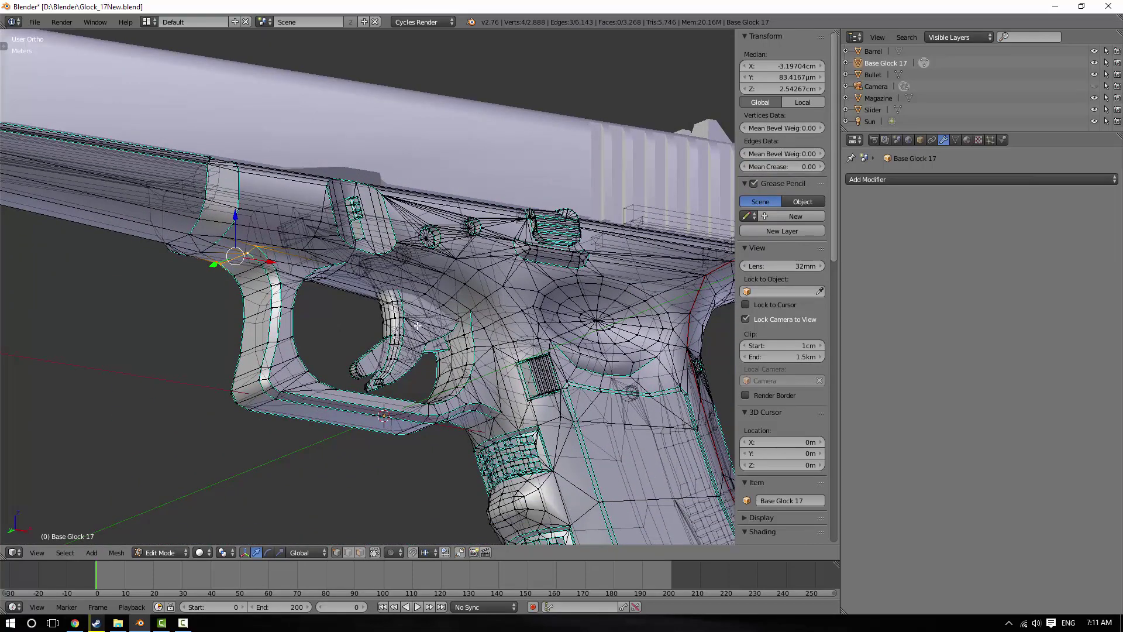
{"action": "key", "text": "KP_1"}
{"action": "scroll", "coordinate": [616, 328], "scroll_direction": "up", "scroll_amount": 5}
{"action": "middle_click_drag", "start_coordinate": [476, 293], "coordinate": [165, 304], "text": "shift"}
Switch to Object Mode and examine the whole solid-shaded pistol from the rear, the muzzle and the front
{"action": "scroll", "coordinate": [483, 306], "scroll_direction": "down", "scroll_amount": 5}
{"action": "key", "text": "Tab"}
{"action": "key", "text": "Tab"}
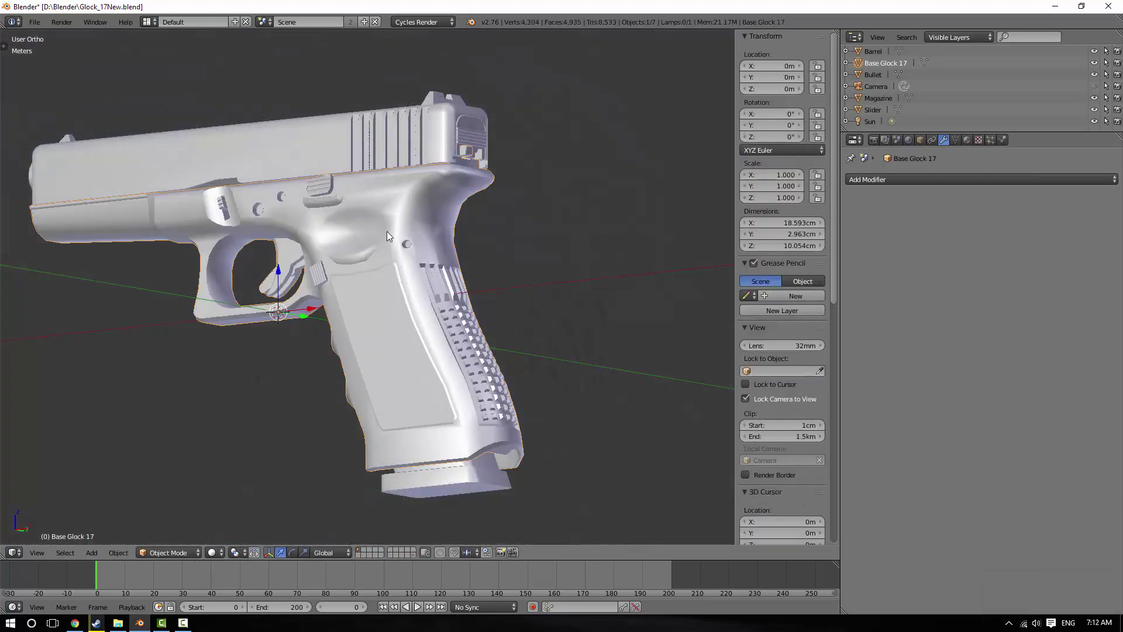
{"action": "middle_click_drag", "start_coordinate": [387, 230], "coordinate": [343, 215]}
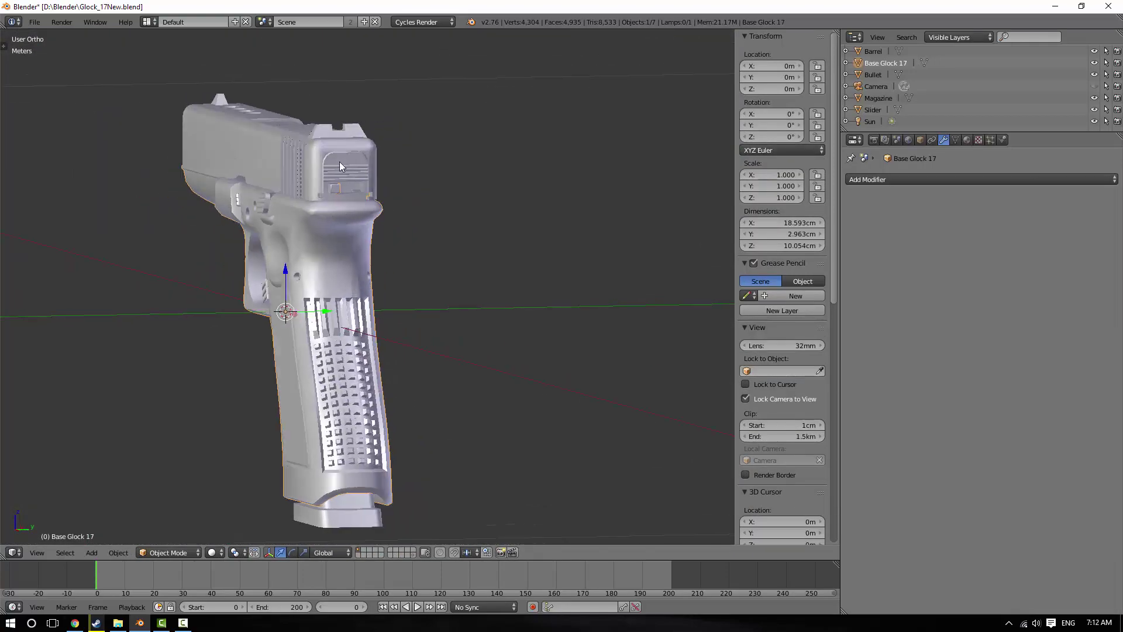
{"action": "middle_click_drag", "start_coordinate": [339, 162], "coordinate": [424, 185]}
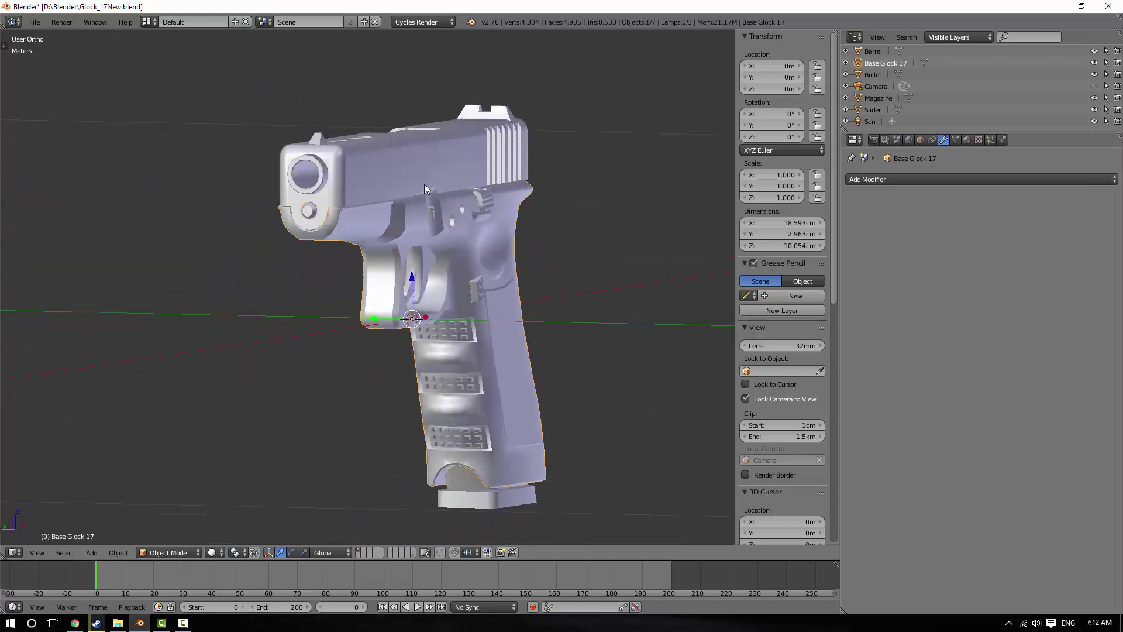
{"action": "key", "text": "KP_1"}
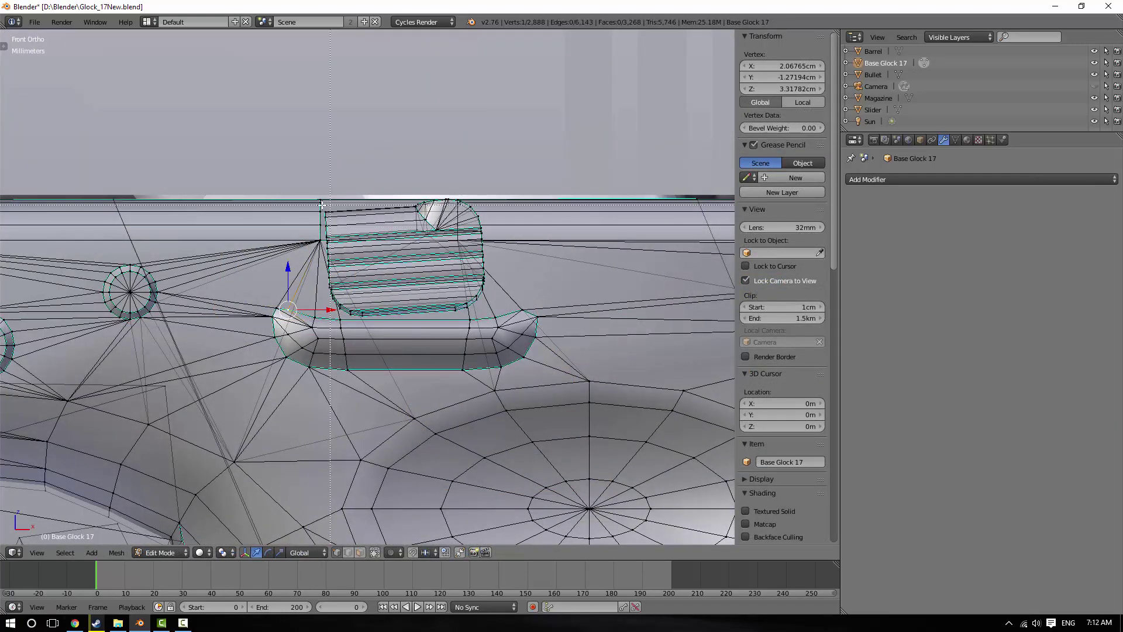
In Edit Mode, select the whole ribbed slide stop lever as linked geometry and examine it on the frame
{"action": "right_click", "coordinate": [322, 205]}
{"action": "key", "text": "ctrl+l"}
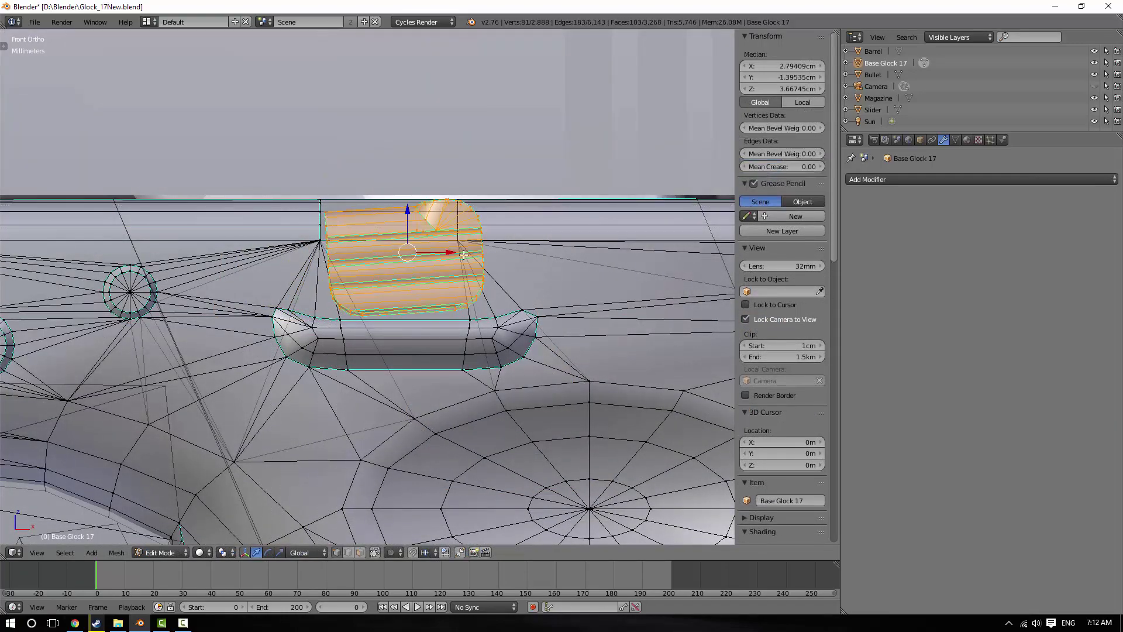
{"action": "scroll", "coordinate": [463, 255], "scroll_direction": "down", "scroll_amount": 5}
{"action": "middle_click_drag", "start_coordinate": [463, 255], "coordinate": [369, 278]}
{"action": "key", "text": "KP_1"}
{"action": "scroll", "coordinate": [368, 277], "scroll_direction": "up", "scroll_amount": 5}
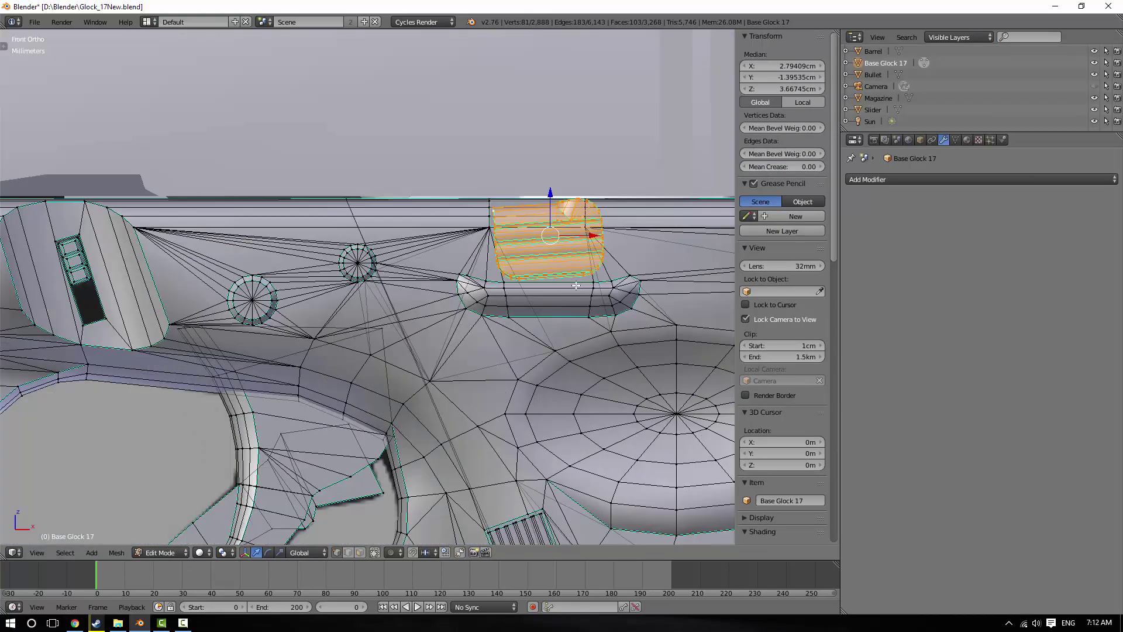
Select the face at the front end of the ledge beneath the ribbed slide stop lever
{"action": "scroll", "coordinate": [576, 285], "scroll_direction": "up", "scroll_amount": 4}
{"action": "right_click", "coordinate": [234, 283]}
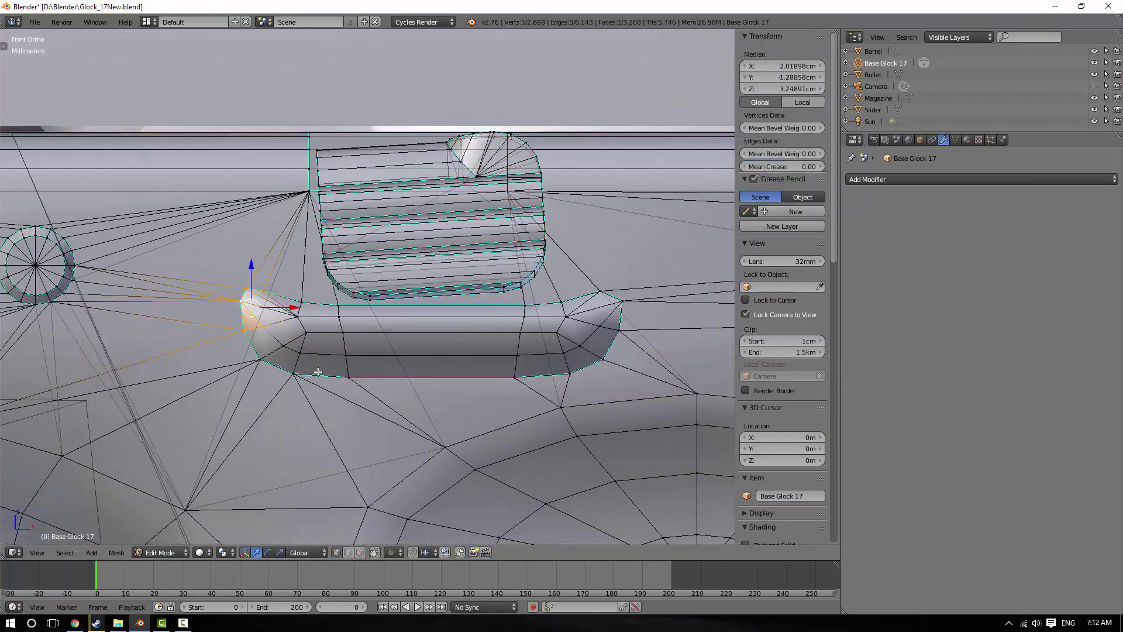
{"action": "scroll", "coordinate": [404, 322], "scroll_direction": "down", "scroll_amount": 6}
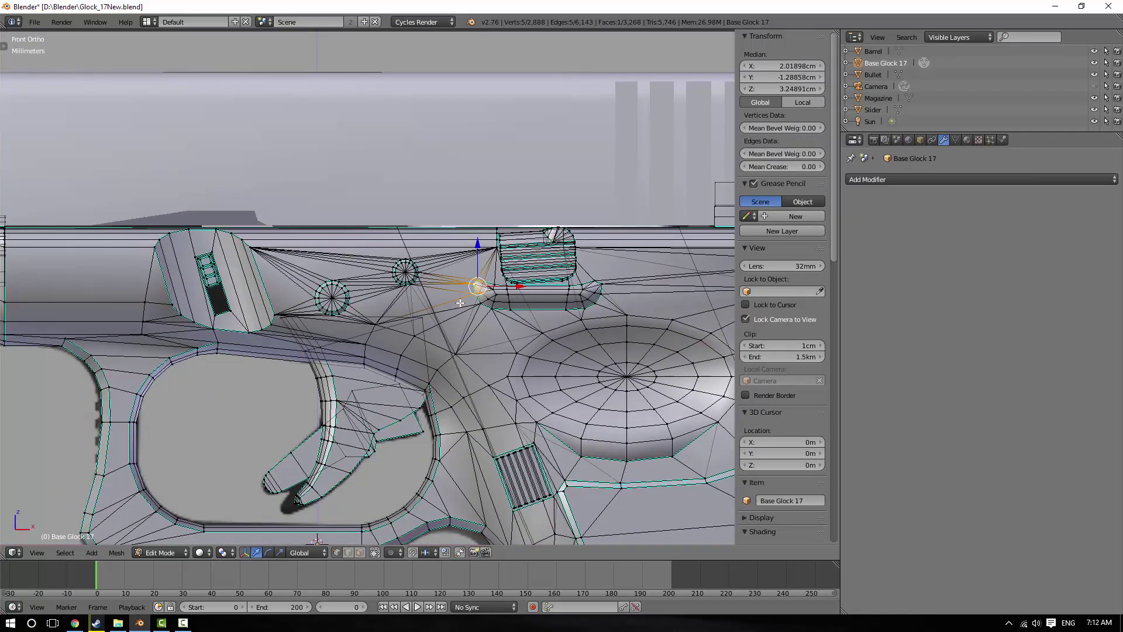
{"action": "scroll", "coordinate": [176, 294], "scroll_direction": "up", "scroll_amount": 5}
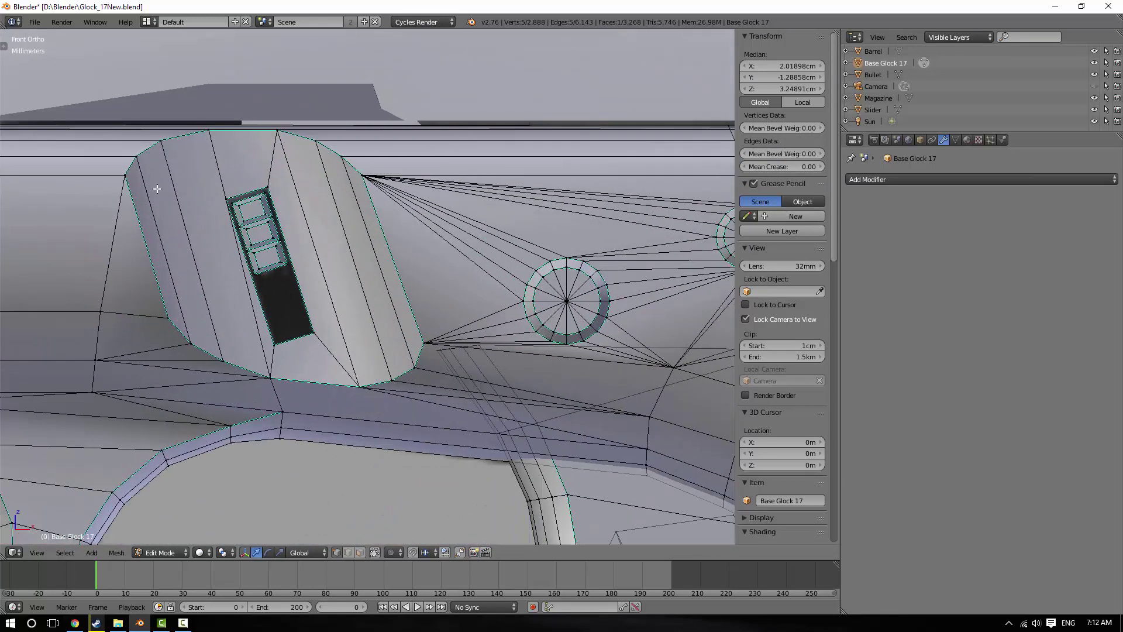
Box-select the vertices around the outline of the rounded takedown lever recess above the trigger guard
{"action": "right_click", "coordinate": [138, 159]}
{"action": "key", "text": "b"}
{"action": "left_click_drag", "start_coordinate": [101, 101], "coordinate": [186, 182]}
{"action": "key", "text": "b"}
{"action": "left_click_drag", "start_coordinate": [186, 109], "coordinate": [356, 155]}
{"action": "key", "text": "b"}
{"action": "left_click_drag", "start_coordinate": [316, 117], "coordinate": [392, 222]}
{"action": "key", "text": "b"}
{"action": "left_click_drag", "start_coordinate": [377, 324], "coordinate": [336, 369]}
{"action": "key", "text": "b"}
{"action": "key", "text": "b"}
{"action": "left_click_drag", "start_coordinate": [249, 364], "coordinate": [280, 391]}
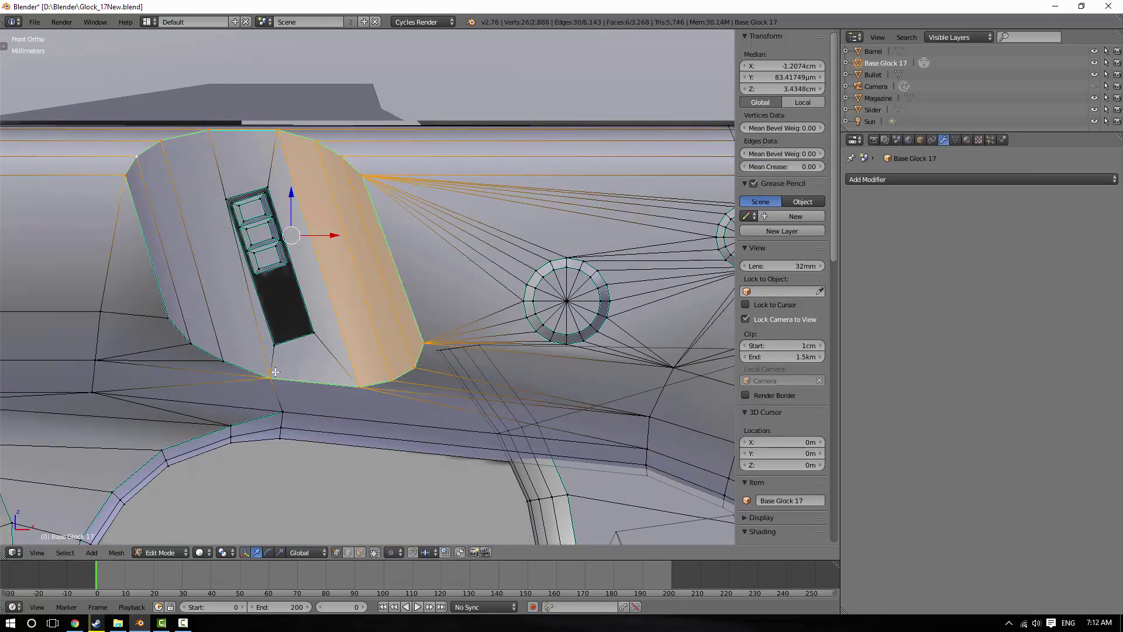
{"action": "key", "text": "b"}
{"action": "left_click_drag", "start_coordinate": [200, 347], "coordinate": [242, 373]}
{"action": "key", "text": "b"}
{"action": "left_click_drag", "start_coordinate": [177, 320], "coordinate": [219, 369]}
{"action": "key", "text": "b"}
{"action": "left_click_drag", "start_coordinate": [156, 302], "coordinate": [182, 333]}
{"action": "scroll", "coordinate": [246, 338], "scroll_direction": "down", "scroll_amount": 3}
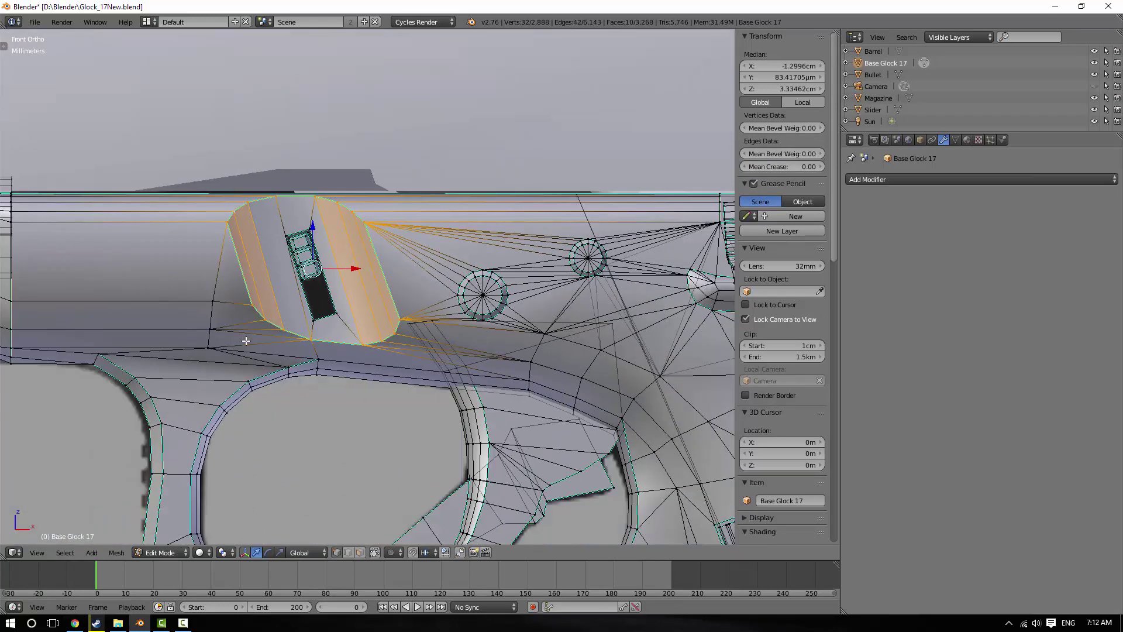
Leave Edit Mode and examine the smooth-shaded takedown lever area and trigger guard up to the front view
{"action": "middle_click_drag", "start_coordinate": [246, 339], "coordinate": [308, 340]}
{"action": "key", "text": "KP_1"}
{"action": "key", "text": "Tab"}
{"action": "scroll", "coordinate": [359, 315], "scroll_direction": "down", "scroll_amount": 3}
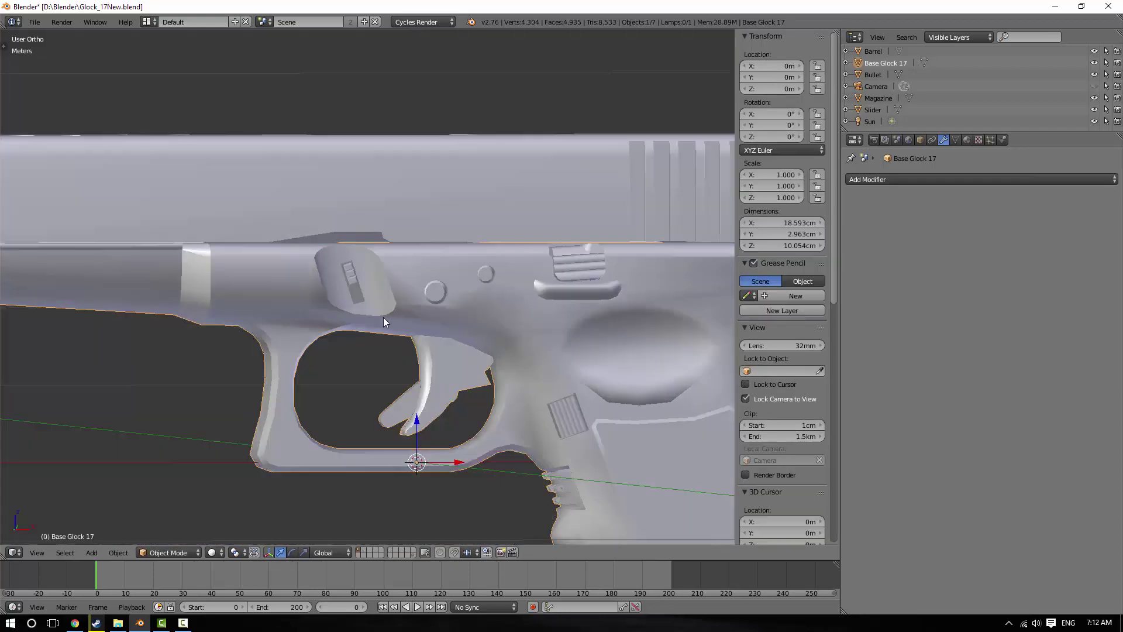
{"action": "middle_click_drag", "start_coordinate": [384, 317], "coordinate": [457, 331]}
{"action": "middle_click_drag", "start_coordinate": [296, 334], "coordinate": [409, 301], "text": "shift"}
{"action": "key", "text": "KP_1"}
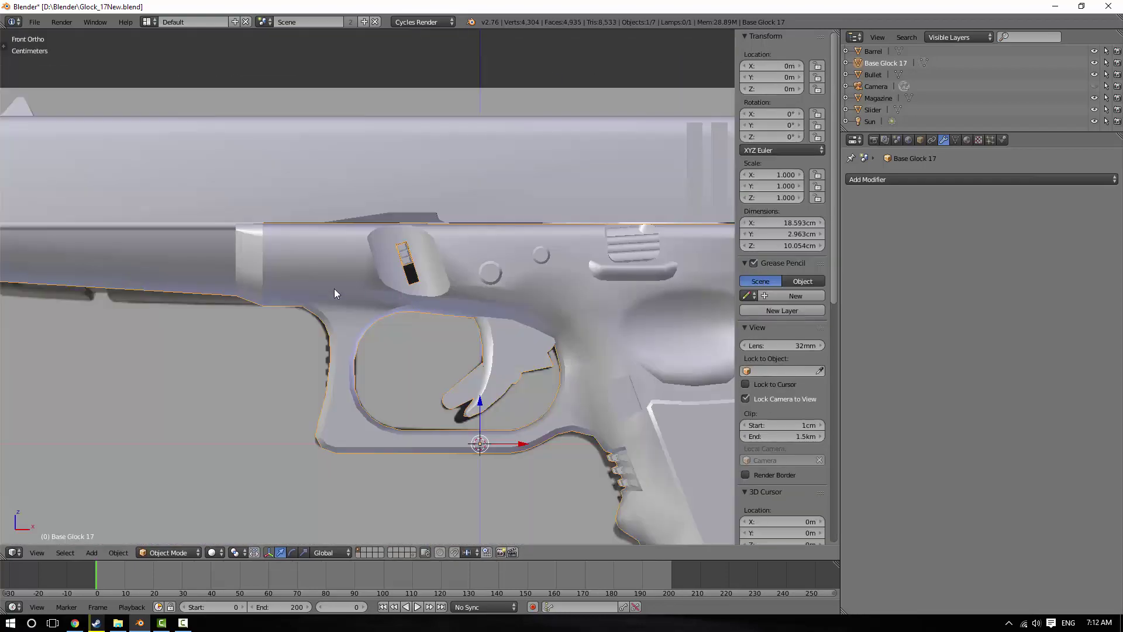
Enter Edit Mode and box-select the muzzle end of the frame together with the guide rod tip
{"action": "key", "text": "Tab"}
{"action": "middle_click_drag", "start_coordinate": [168, 237], "coordinate": [548, 251], "text": "shift"}
{"action": "scroll", "coordinate": [345, 240], "scroll_direction": "up", "scroll_amount": 3}
{"action": "right_click", "coordinate": [335, 234]}
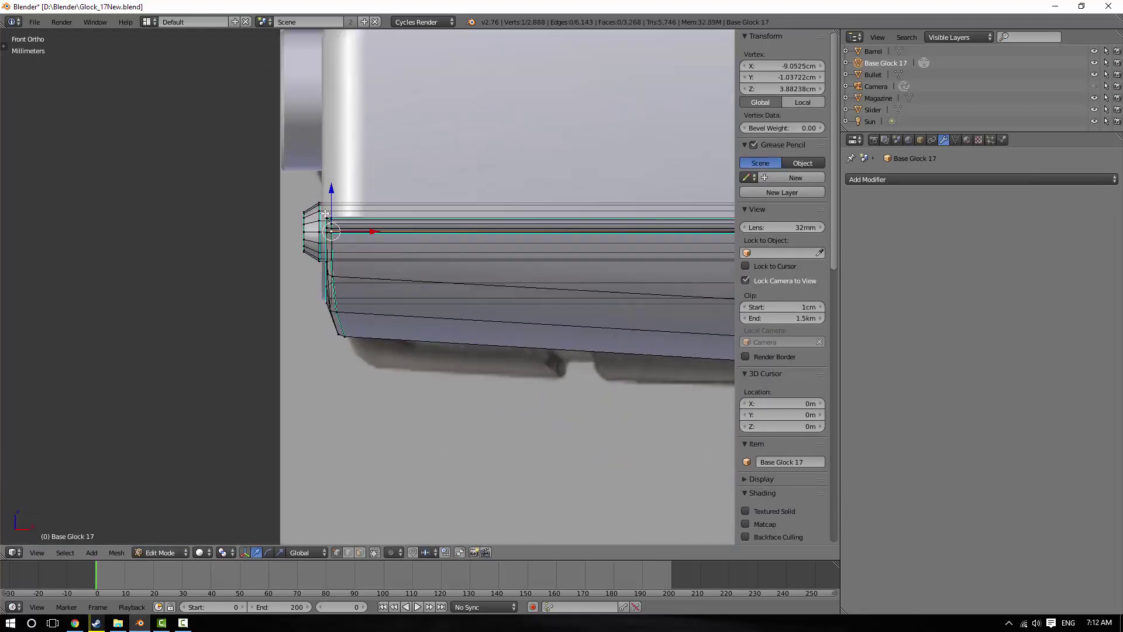
{"action": "key", "text": "b"}
{"action": "left_click_drag", "start_coordinate": [269, 168], "coordinate": [409, 341]}
{"action": "middle_click_drag", "start_coordinate": [421, 336], "coordinate": [476, 339]}
{"action": "scroll", "coordinate": [476, 338], "scroll_direction": "down", "scroll_amount": 4}
{"action": "middle_click_drag", "start_coordinate": [476, 338], "coordinate": [338, 299], "text": "shift"}
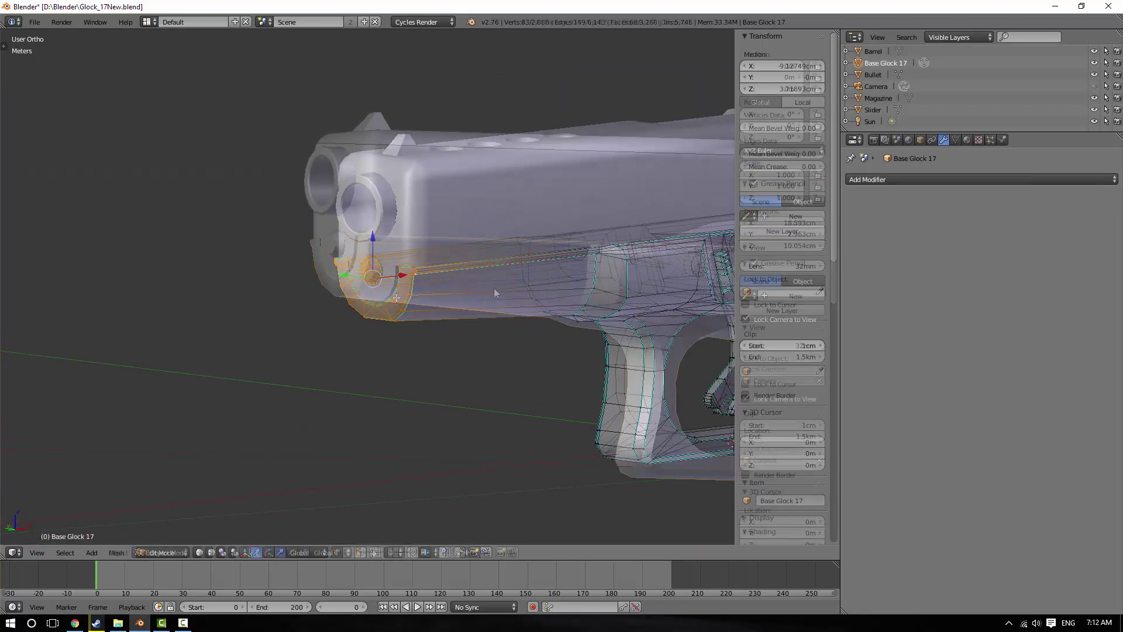
Compare the frame's front section with the reference image in front-view wireframe, in Object Mode
{"action": "middle_click_drag", "start_coordinate": [493, 288], "coordinate": [412, 279]}
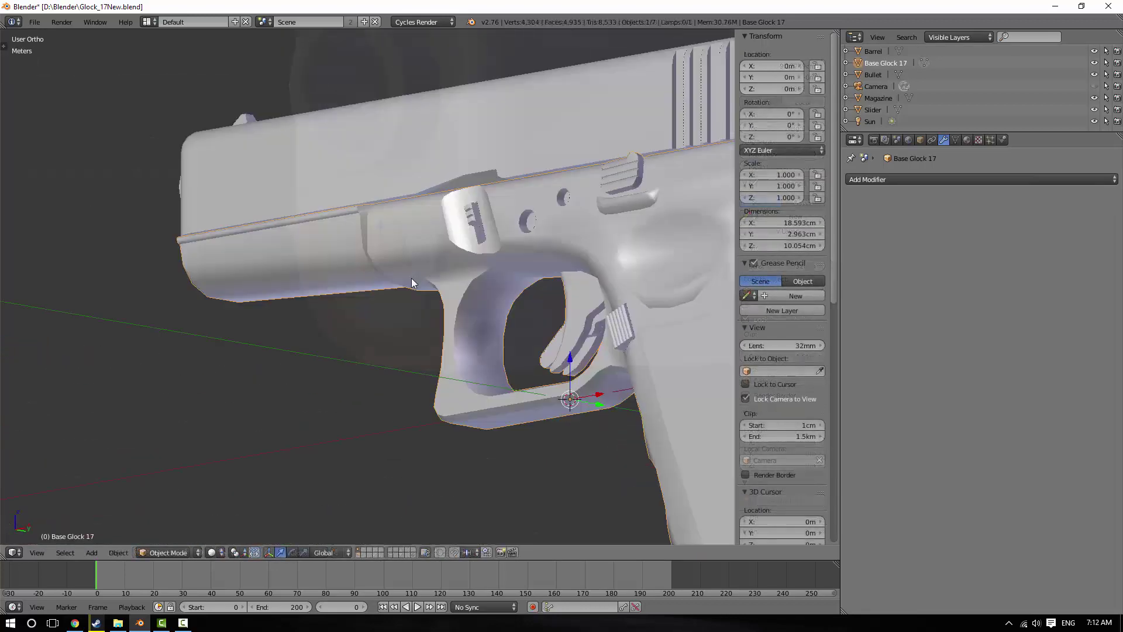
{"action": "key", "text": "KP_1"}
{"action": "key", "text": "z"}
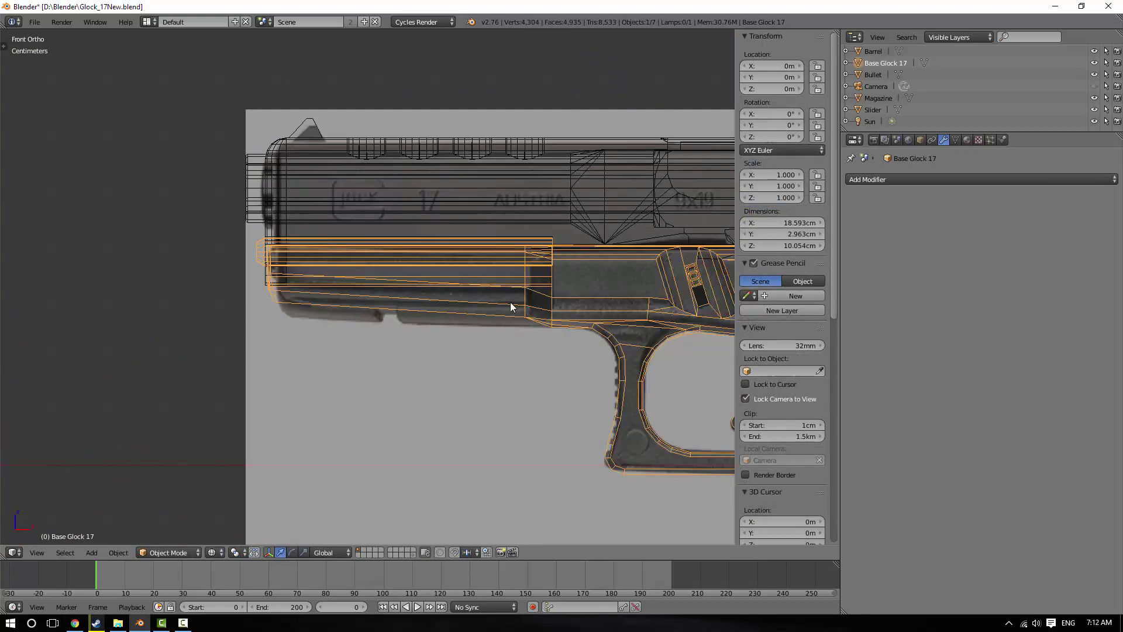
{"action": "key", "text": "z"}
{"action": "mouse_move", "coordinate": [368, 314]}
{"action": "middle_mouse_down"}
{"action": "mouse_move", "coordinate": [503, 328]}
{"action": "mouse_move", "coordinate": [203, 318]}
{"action": "mouse_move", "coordinate": [326, 346]}
{"action": "middle_mouse_up"}
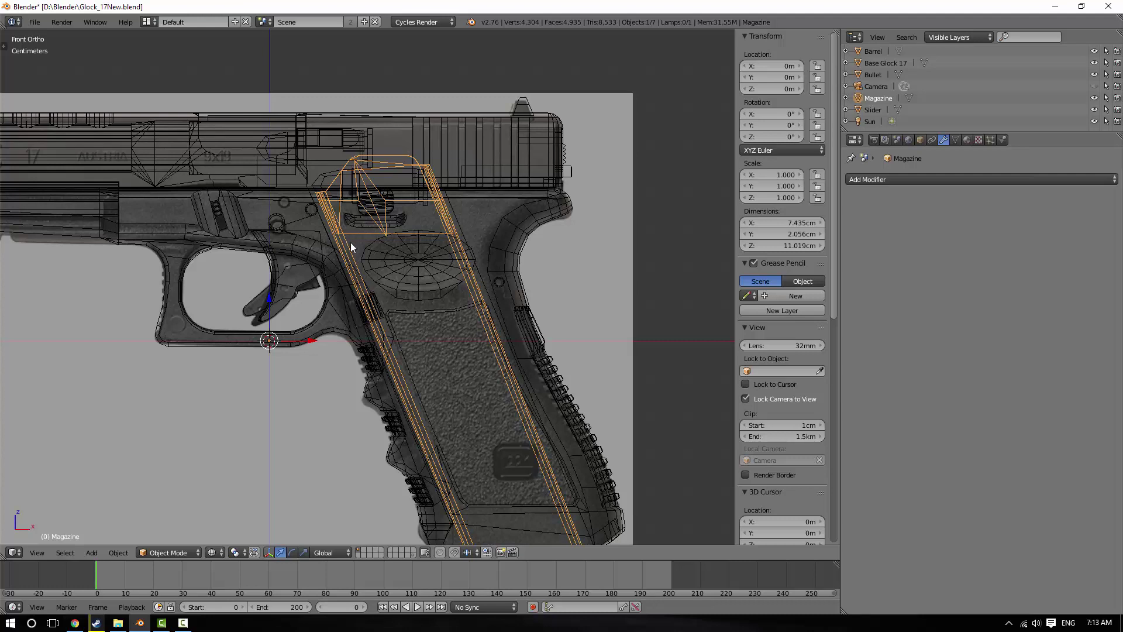
Select the Bullet object inside the slide and magazine in the wireframe front view
{"action": "scroll", "coordinate": [350, 242], "scroll_direction": "down", "scroll_amount": 3}
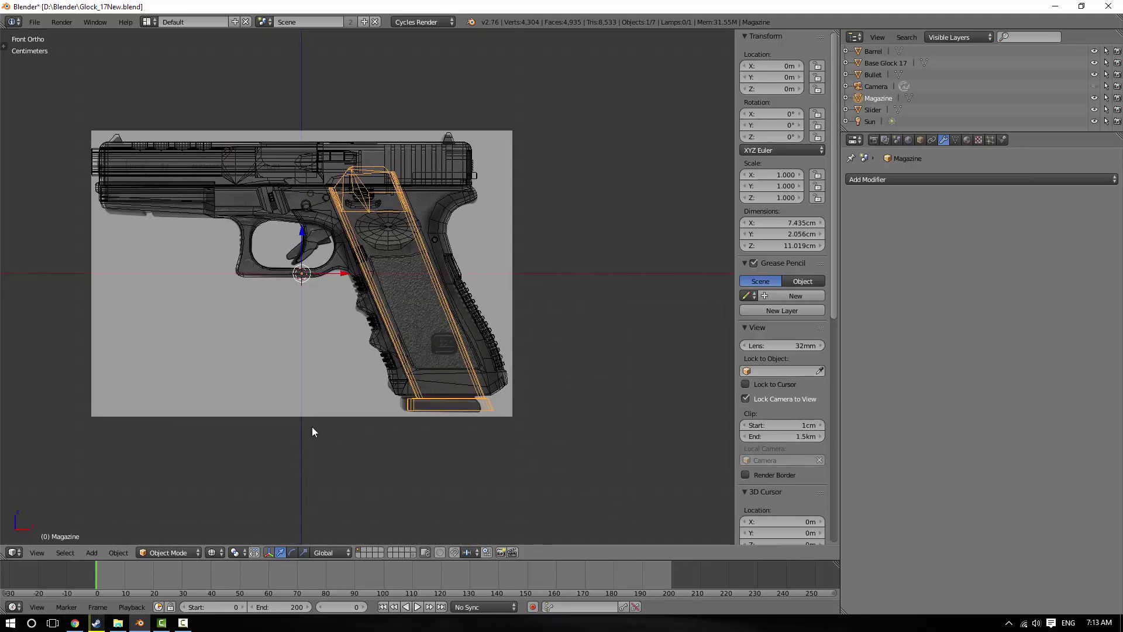
{"action": "scroll", "coordinate": [312, 432], "scroll_direction": "up", "scroll_amount": 5}
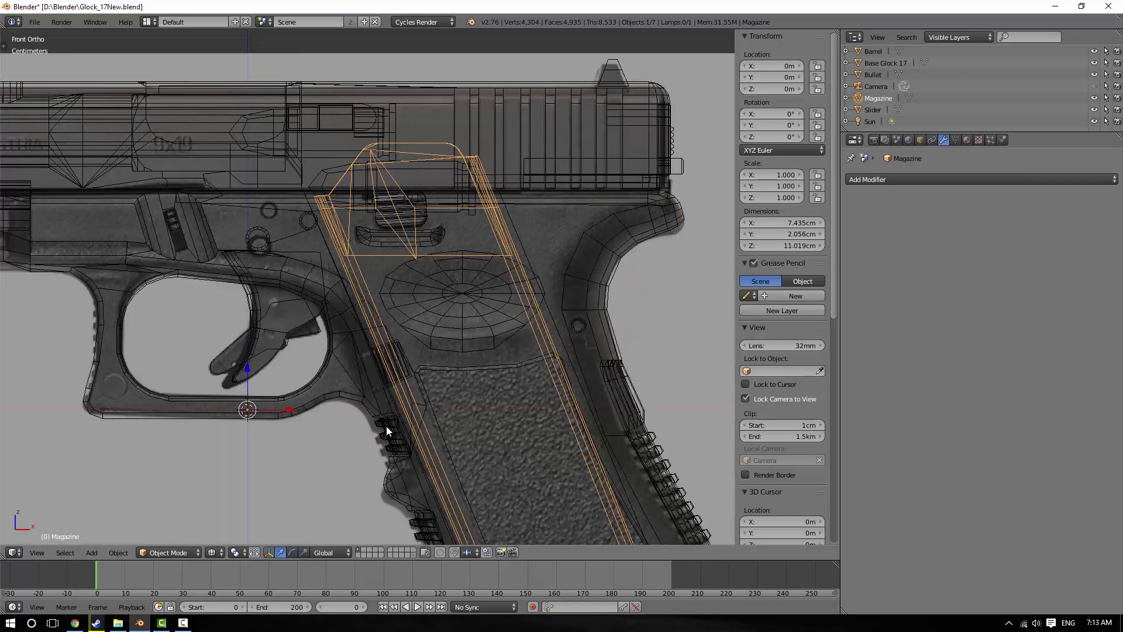
{"action": "right_click", "coordinate": [332, 187]}
{"action": "right_click", "coordinate": [326, 176]}
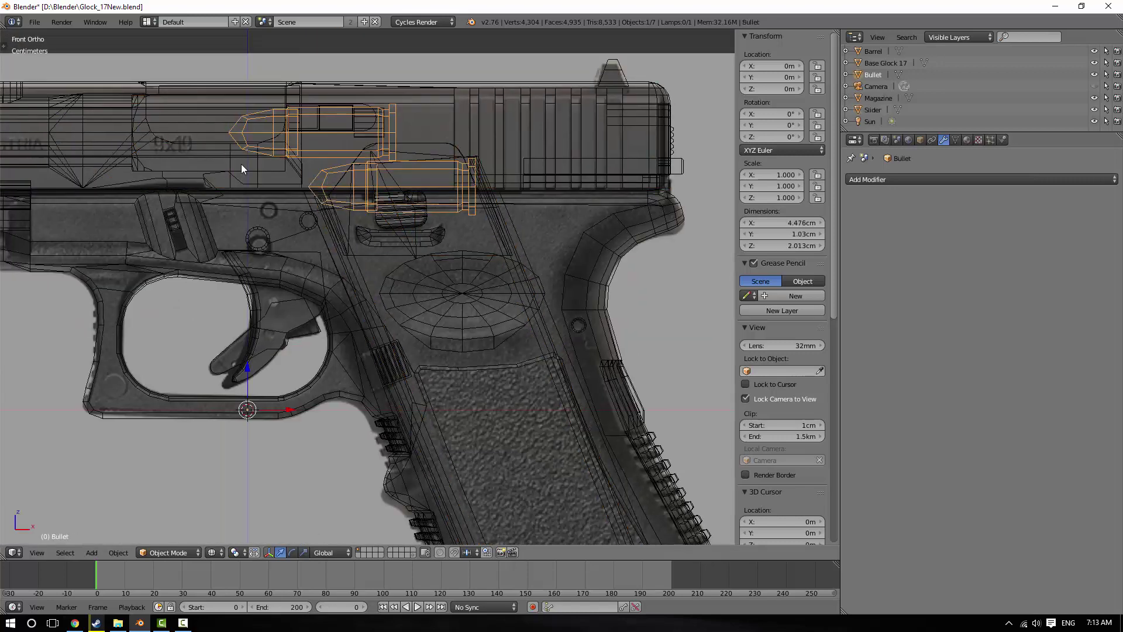
{"action": "middle_click_drag", "start_coordinate": [241, 168], "coordinate": [347, 251], "text": "shift"}
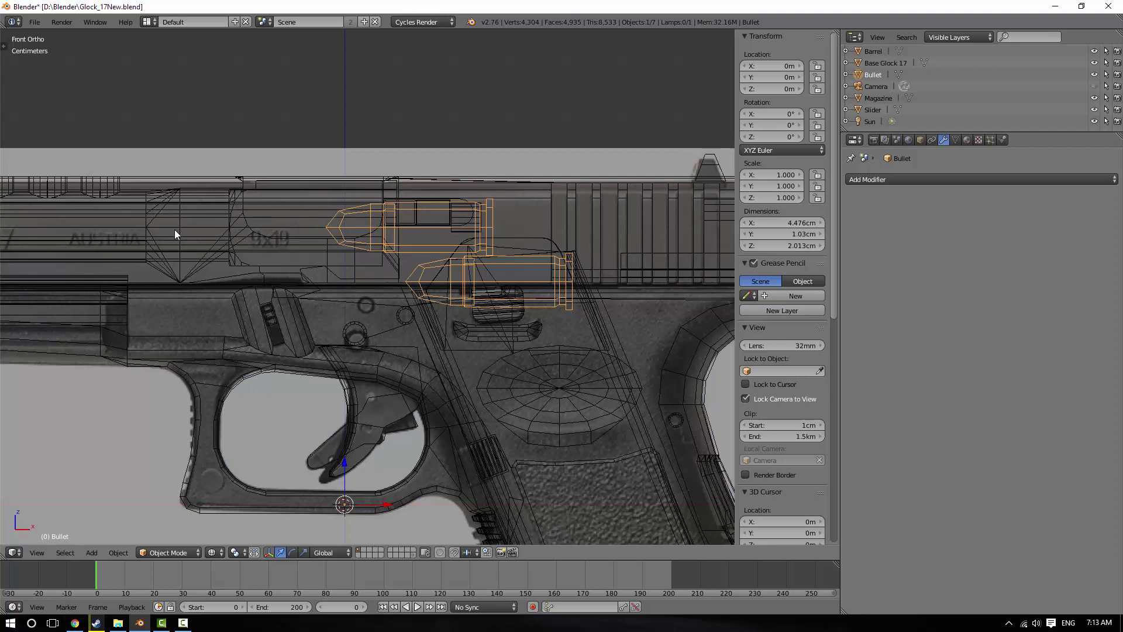
Select the Slider object, restore solid shading, and hide the Slider to expose the internal parts
{"action": "right_click", "coordinate": [507, 194]}
{"action": "key", "text": "z"}
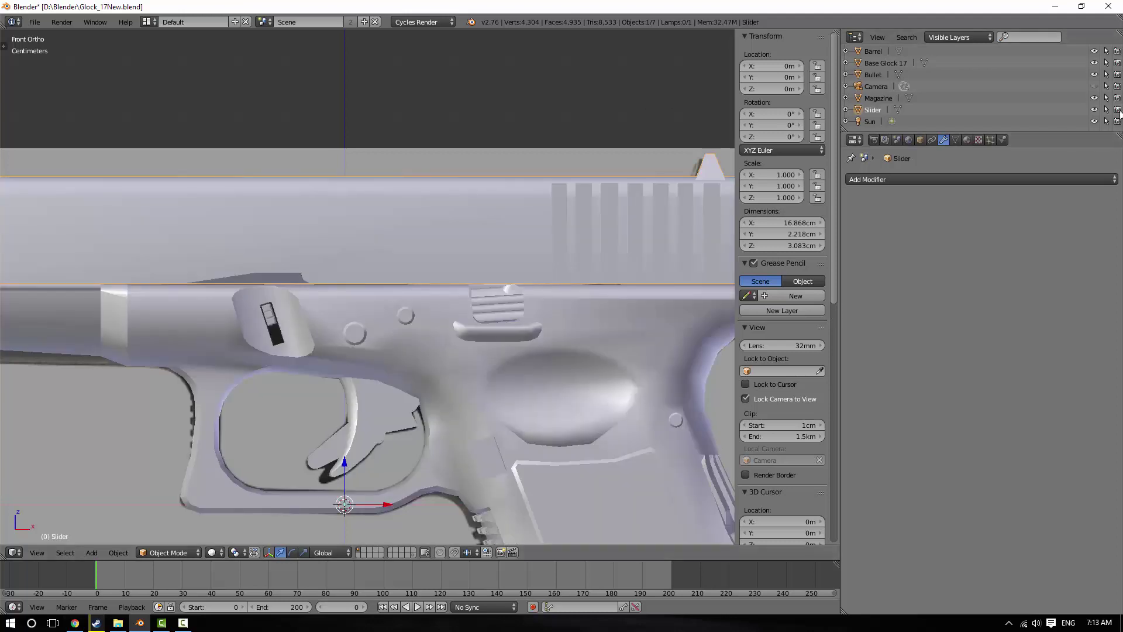
{"action": "left_click", "coordinate": [1094, 109]}
{"action": "middle_click_drag", "start_coordinate": [305, 211], "coordinate": [249, 244]}
Select the Barrel object and examine it with the chambered bullet from both sides of the pistol
{"action": "right_click", "coordinate": [402, 182]}
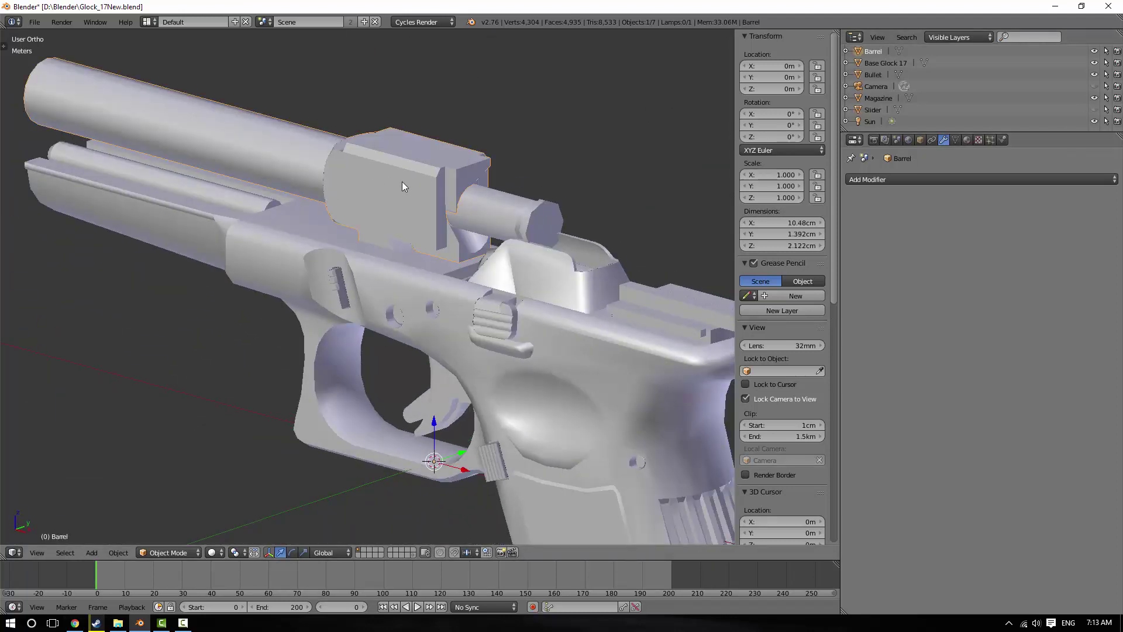
{"action": "middle_click_drag", "start_coordinate": [402, 187], "coordinate": [308, 183]}
{"action": "middle_click_drag", "start_coordinate": [432, 206], "coordinate": [223, 315], "text": "shift"}
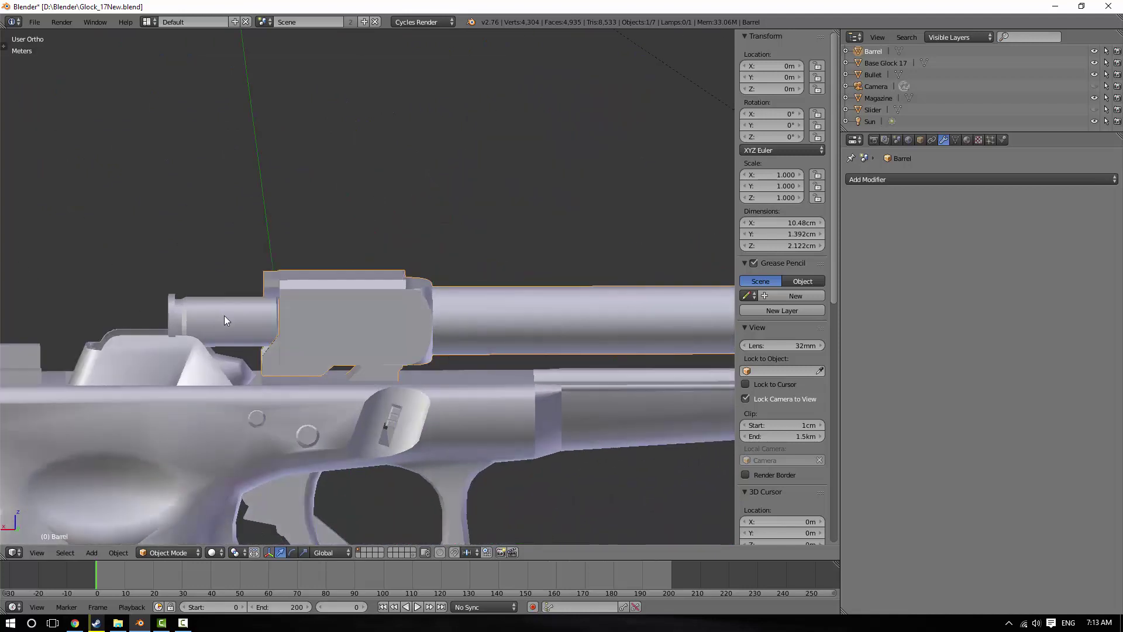
{"action": "key", "text": "KP_1"}
{"action": "scroll", "coordinate": [240, 324], "scroll_direction": "down", "scroll_amount": 4}
{"action": "middle_click_drag", "start_coordinate": [425, 356], "coordinate": [149, 348]}
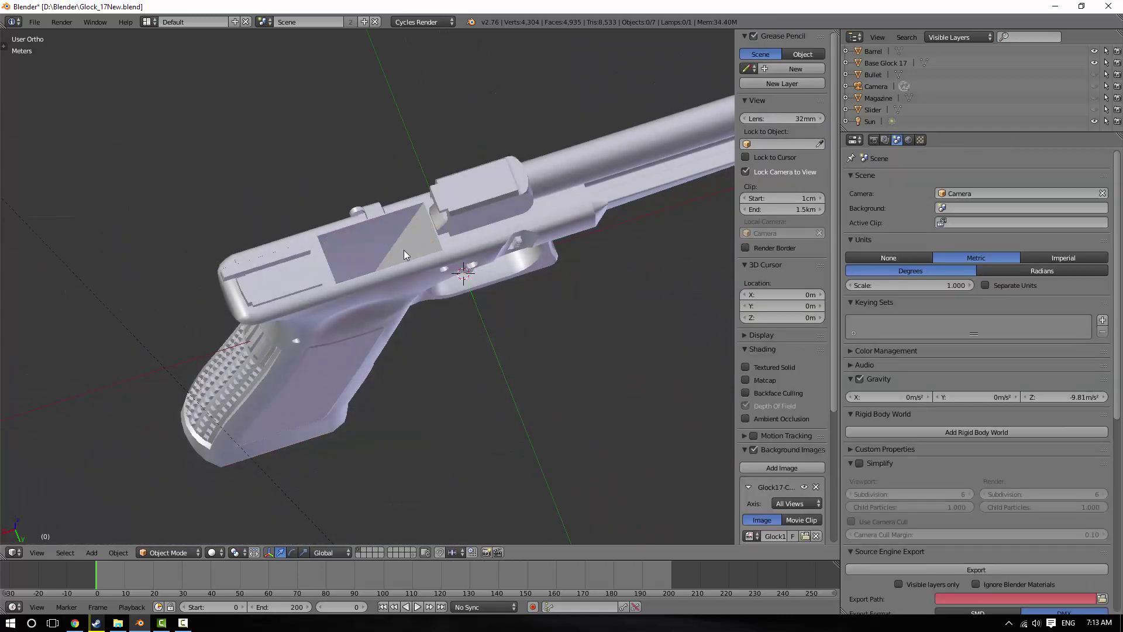
Select the Base Glock 17 object and examine the rear rail blocks above the grip tang
{"action": "middle_click_drag", "start_coordinate": [404, 251], "coordinate": [437, 219]}
{"action": "scroll", "coordinate": [311, 286], "scroll_direction": "up", "scroll_amount": 2}
{"action": "middle_click_drag", "start_coordinate": [311, 286], "coordinate": [447, 304], "text": "shift"}
{"action": "scroll", "coordinate": [490, 304], "scroll_direction": "up", "scroll_amount": 4}
{"action": "right_click", "coordinate": [492, 304]}
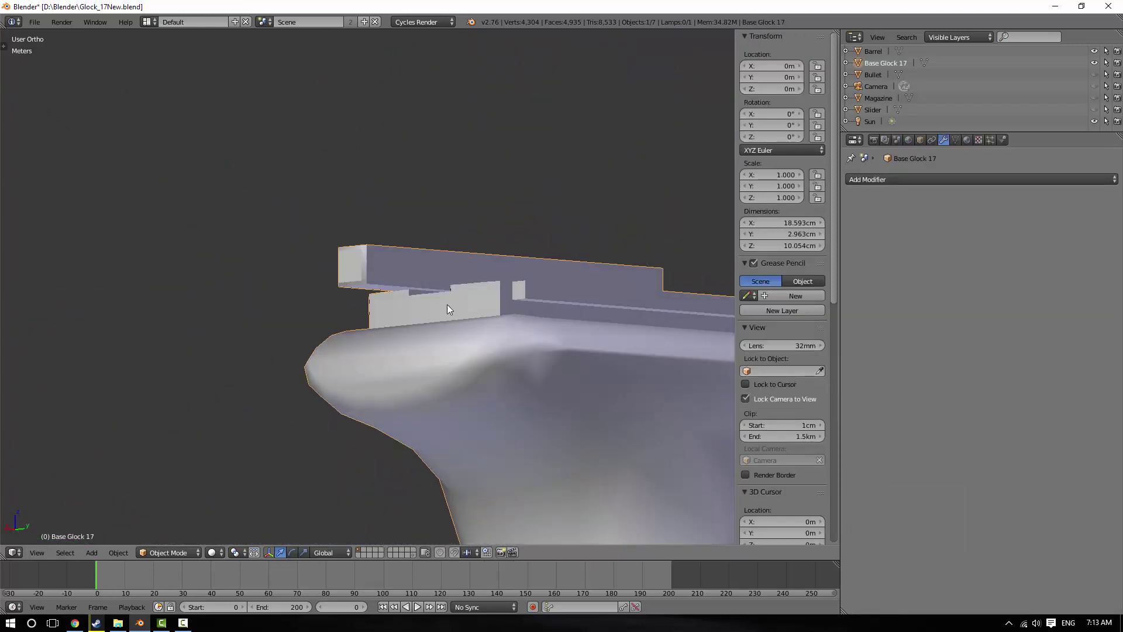
{"action": "key", "text": "z"}
{"action": "key", "text": "z"}
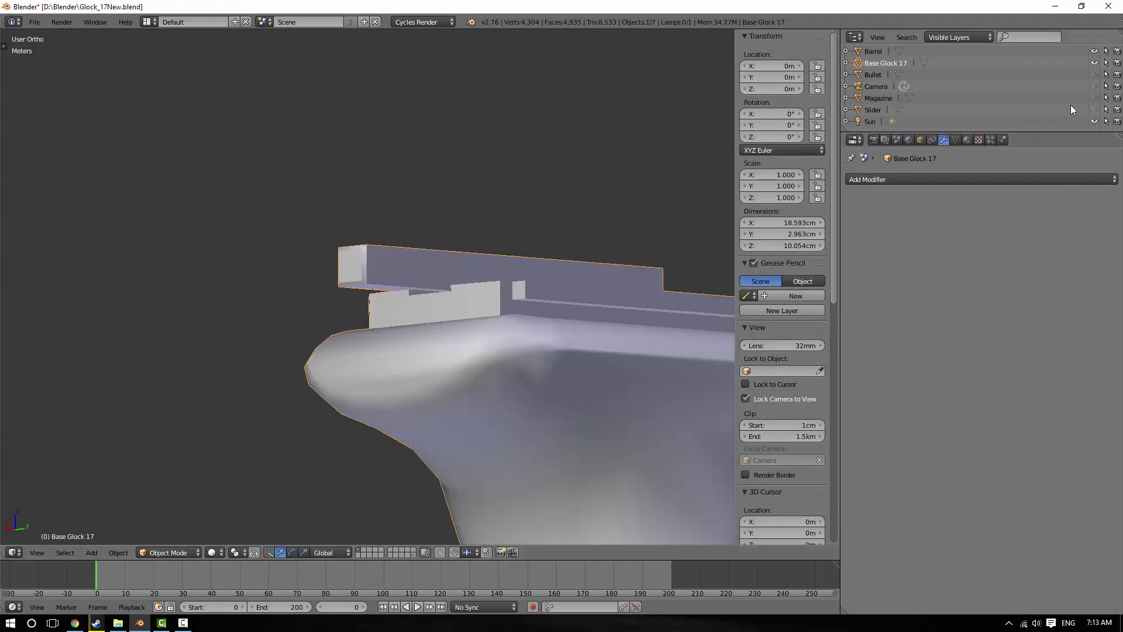
Make the Slider object visible again and examine how its rear end fits over the frame
{"action": "left_click", "coordinate": [1094, 110]}
{"action": "middle_click_drag", "start_coordinate": [508, 293], "coordinate": [613, 292]}
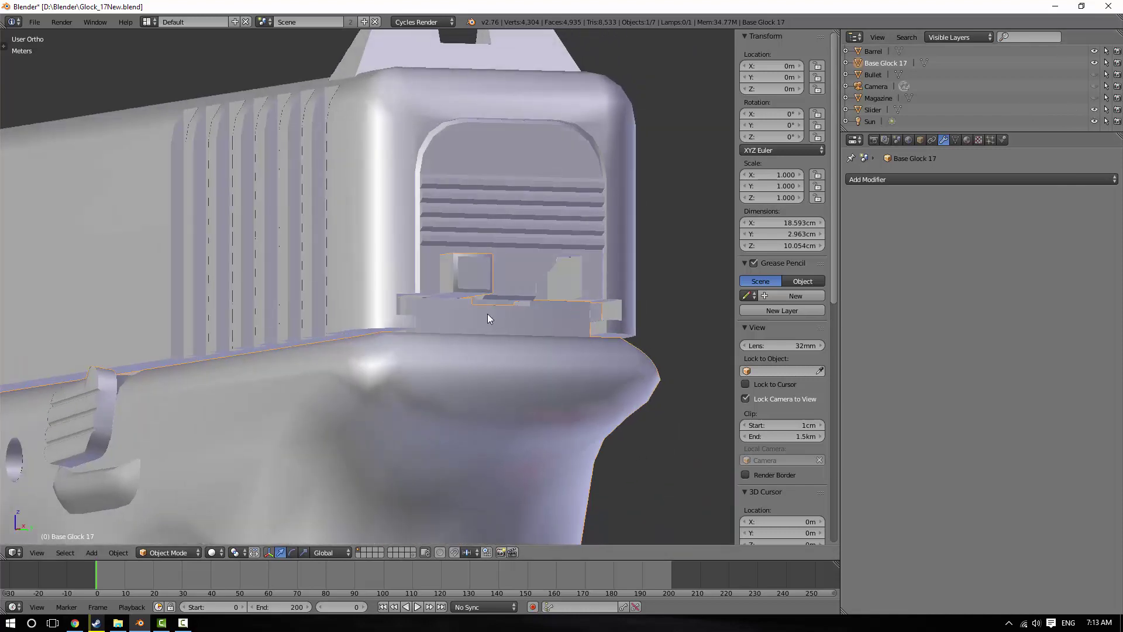
{"action": "middle_click_drag", "start_coordinate": [486, 314], "coordinate": [528, 314]}
{"action": "key", "text": "KP_1"}
{"action": "scroll", "coordinate": [407, 336], "scroll_direction": "up", "scroll_amount": 3}
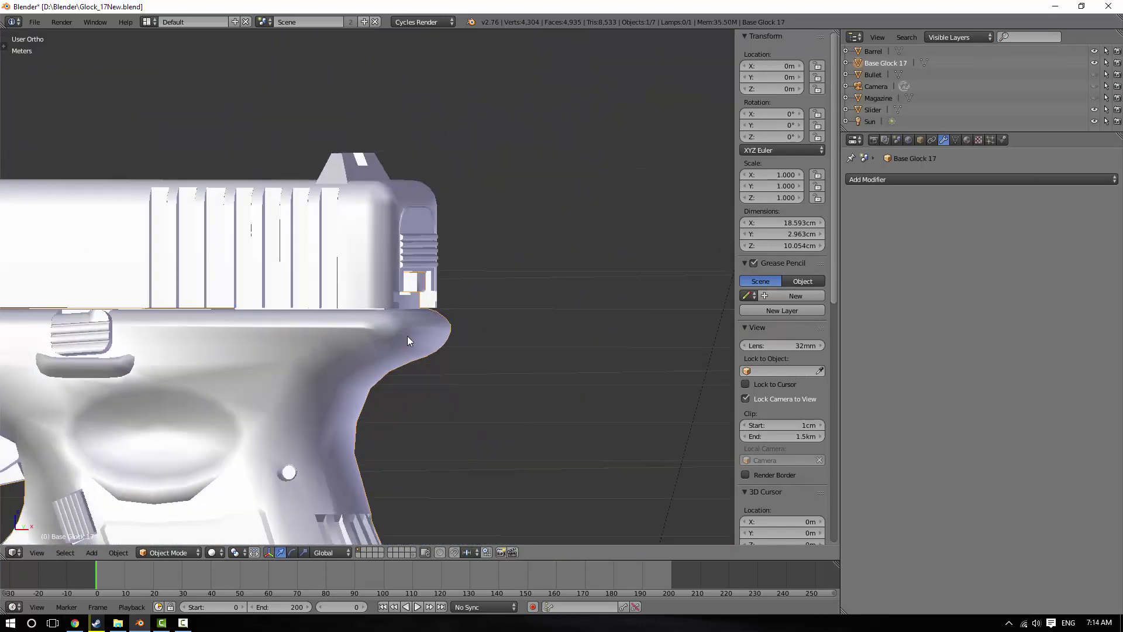
Enter Edit Mode on the Base Glock 17 object and select a vertex on the grip tang's upper edge
{"action": "scroll", "coordinate": [407, 336], "scroll_direction": "up", "scroll_amount": 2}
{"action": "key", "text": "Tab"}
{"action": "scroll", "coordinate": [383, 319], "scroll_direction": "up", "scroll_amount": 5}
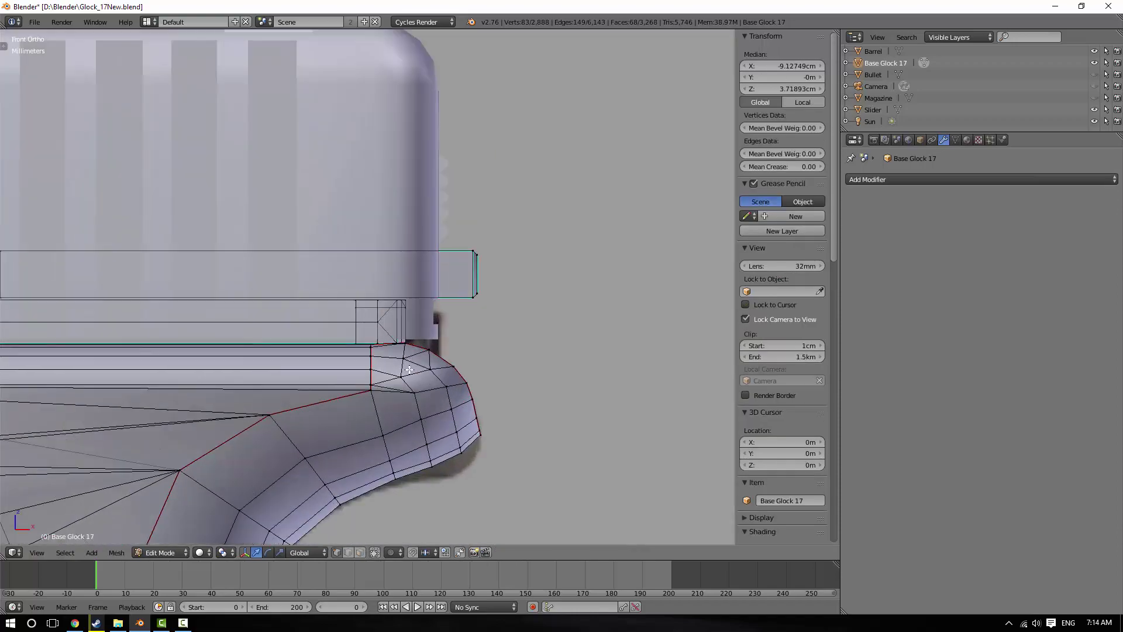
{"action": "right_click", "coordinate": [391, 306]}
{"action": "scroll", "coordinate": [399, 280], "scroll_direction": "up", "scroll_amount": 1}
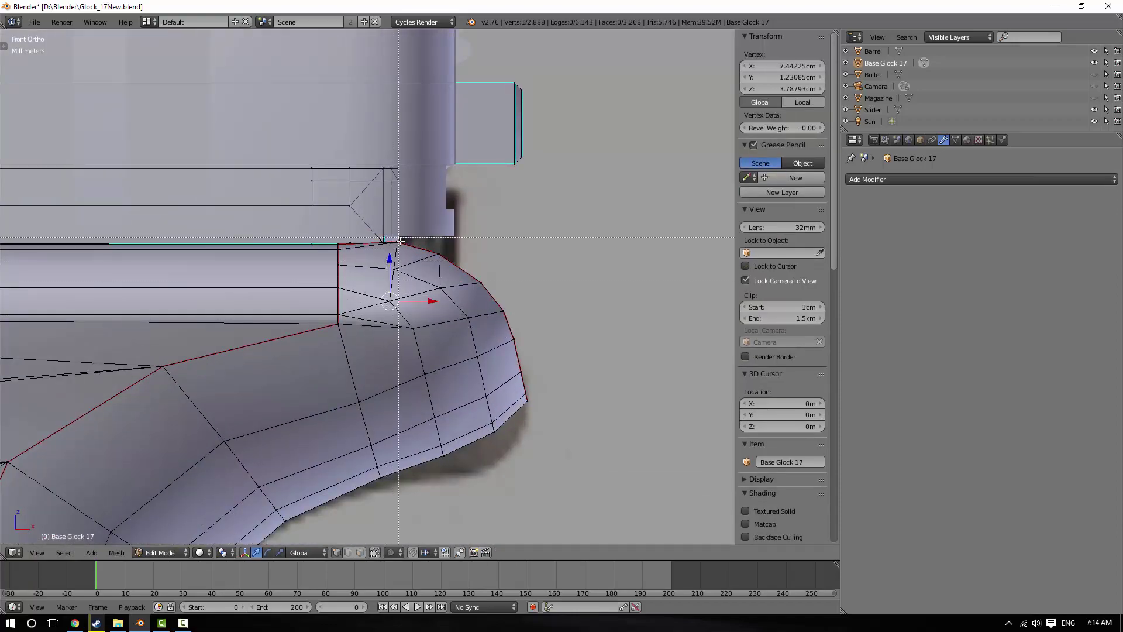
View the grip tang from the rear side and return to Object Mode
{"action": "middle_click_drag", "start_coordinate": [453, 351], "coordinate": [405, 354]}
{"action": "middle_click_drag", "start_coordinate": [482, 357], "coordinate": [112, 147]}
{"action": "key", "text": "Tab"}
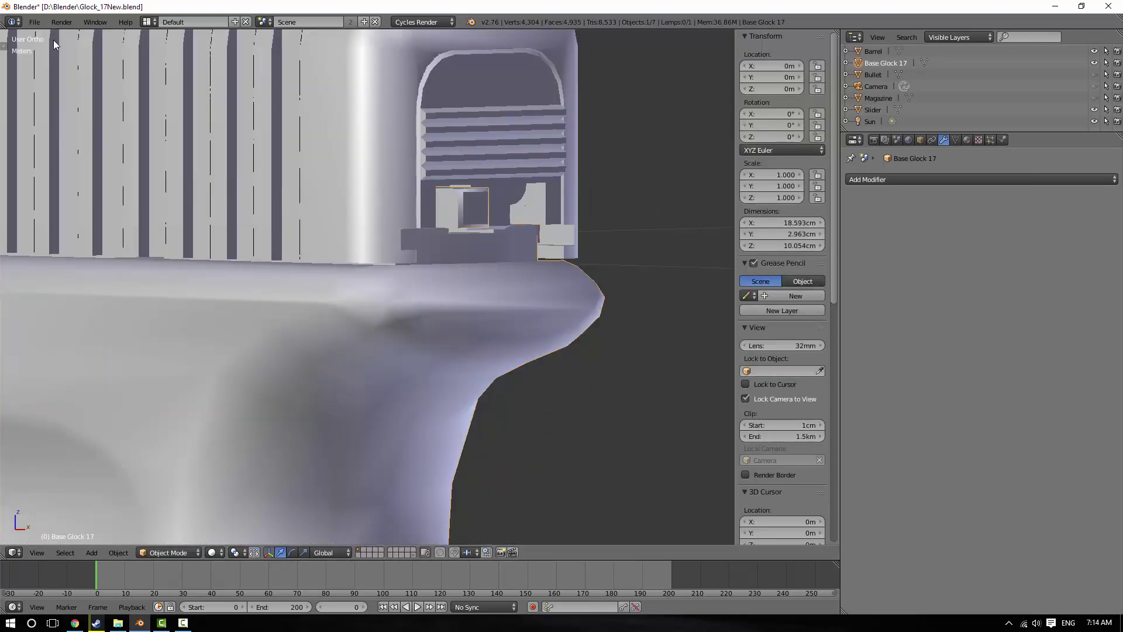
Enter Edit Mode on the frame and box-select the vertices at the rear tip of the grip tang in front view
{"action": "key", "text": "Tab"}
{"action": "mouse_move", "coordinate": [457, 333]}
{"action": "middle_mouse_down"}
{"action": "mouse_move", "coordinate": [325, 344]}
{"action": "mouse_move", "coordinate": [465, 332]}
{"action": "middle_mouse_up"}
{"action": "key", "text": "KP_1"}
{"action": "scroll", "coordinate": [463, 333], "scroll_direction": "up", "scroll_amount": 3}
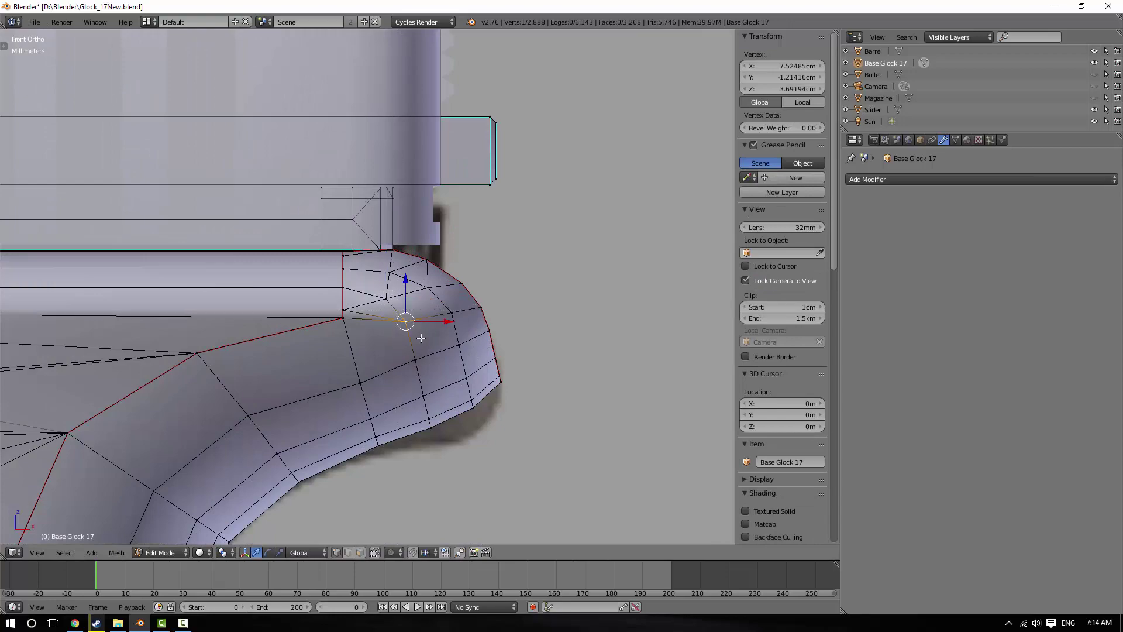
{"action": "key", "text": "b"}
{"action": "left_click_drag", "start_coordinate": [395, 303], "coordinate": [599, 495]}
{"action": "middle_click_drag", "start_coordinate": [524, 346], "coordinate": [404, 345]}
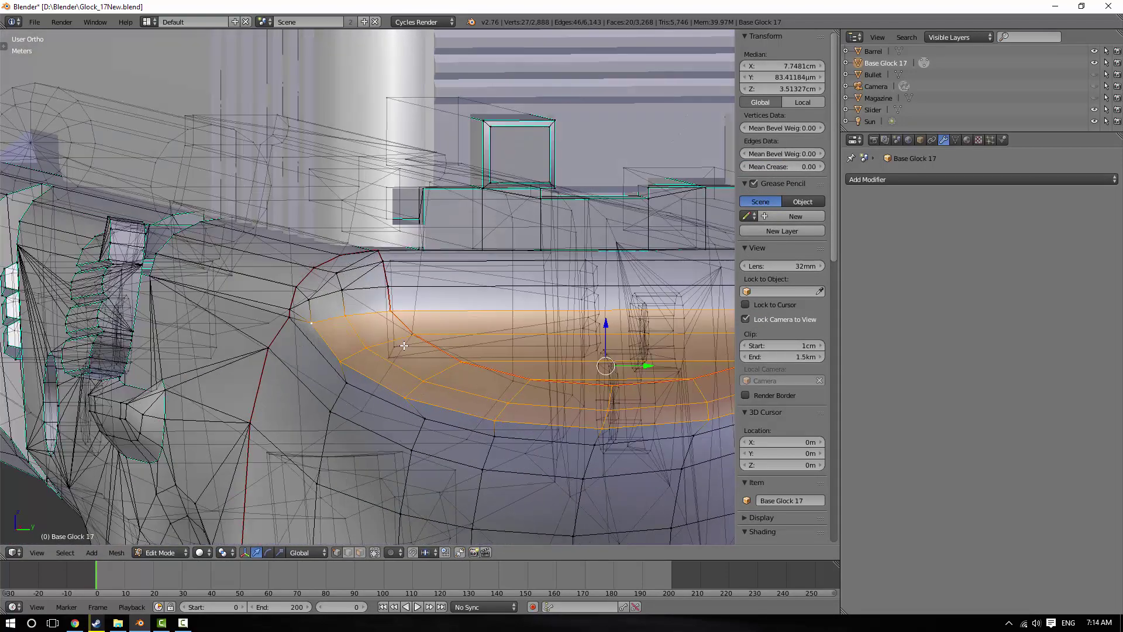
{"action": "key", "text": "KP_1"}
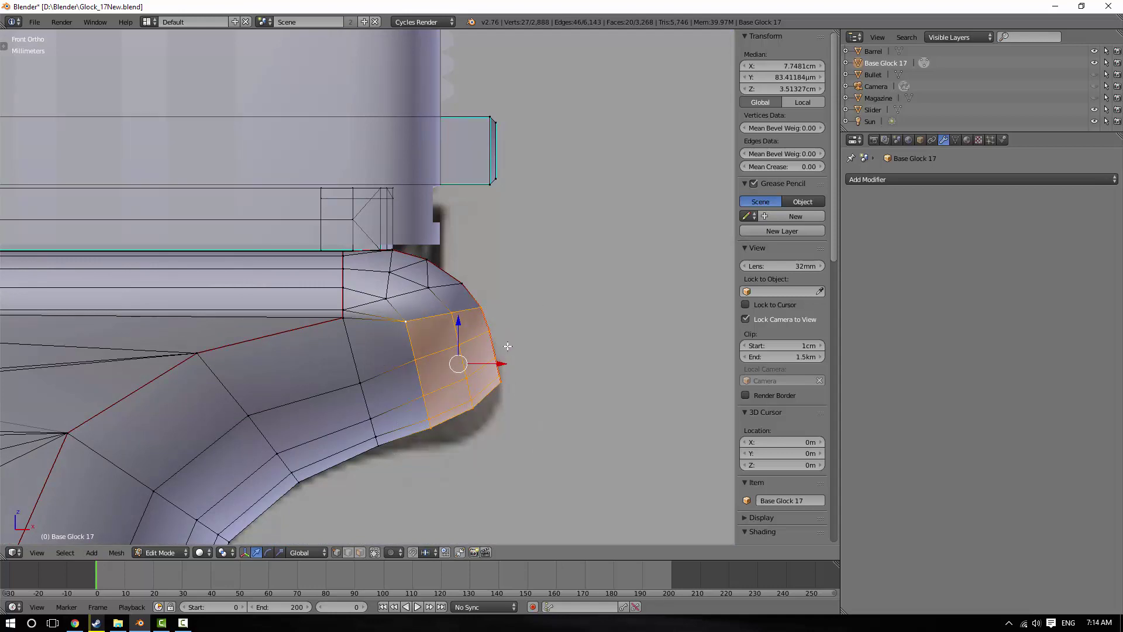
Try rotating the selected tang-tip vertices by about 13 degrees against the reference outline in front view
{"action": "key", "text": "r"}
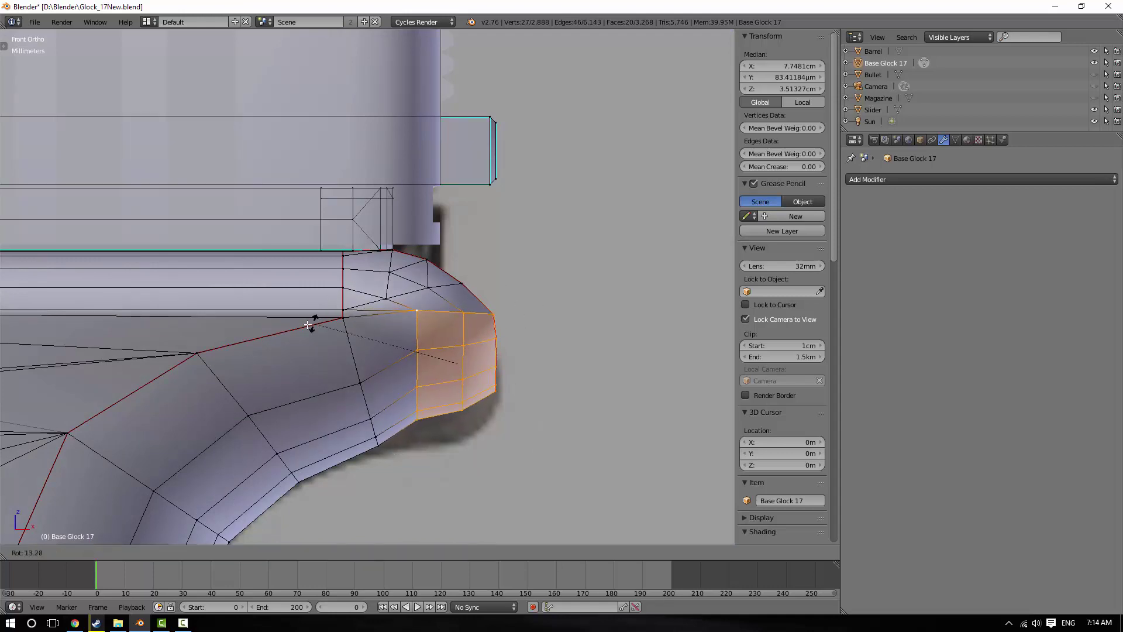
{"action": "left_click", "coordinate": [319, 367]}
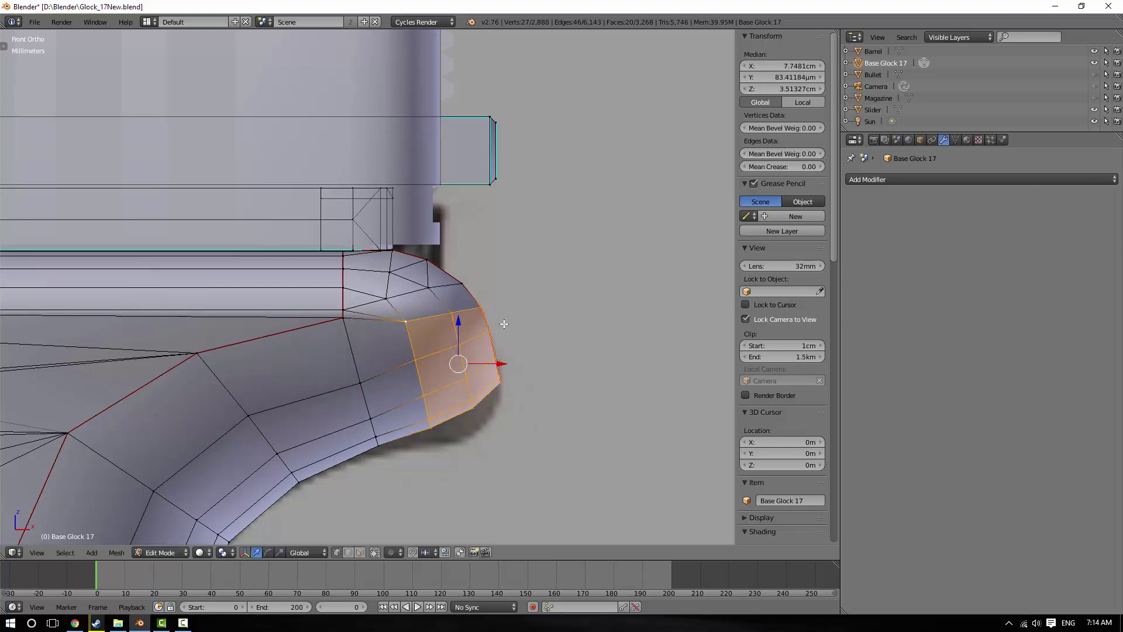
{"action": "scroll", "coordinate": [496, 319], "scroll_direction": "up", "scroll_amount": 2}
{"action": "scroll", "coordinate": [585, 367], "scroll_direction": "down", "scroll_amount": 4}
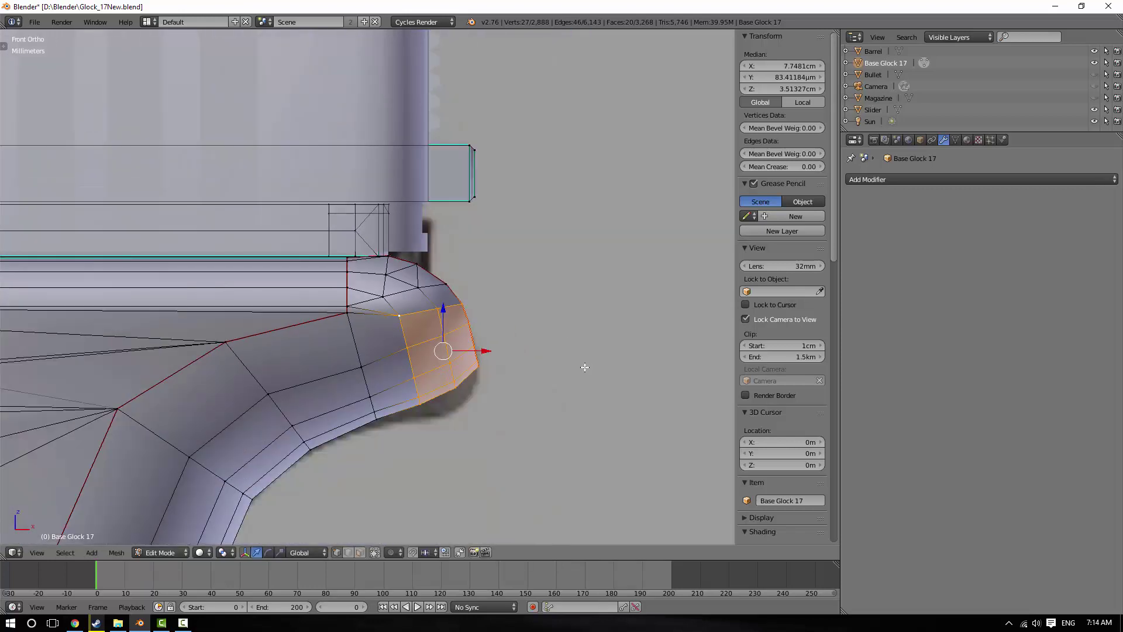
{"action": "scroll", "coordinate": [493, 384], "scroll_direction": "up", "scroll_amount": 3}
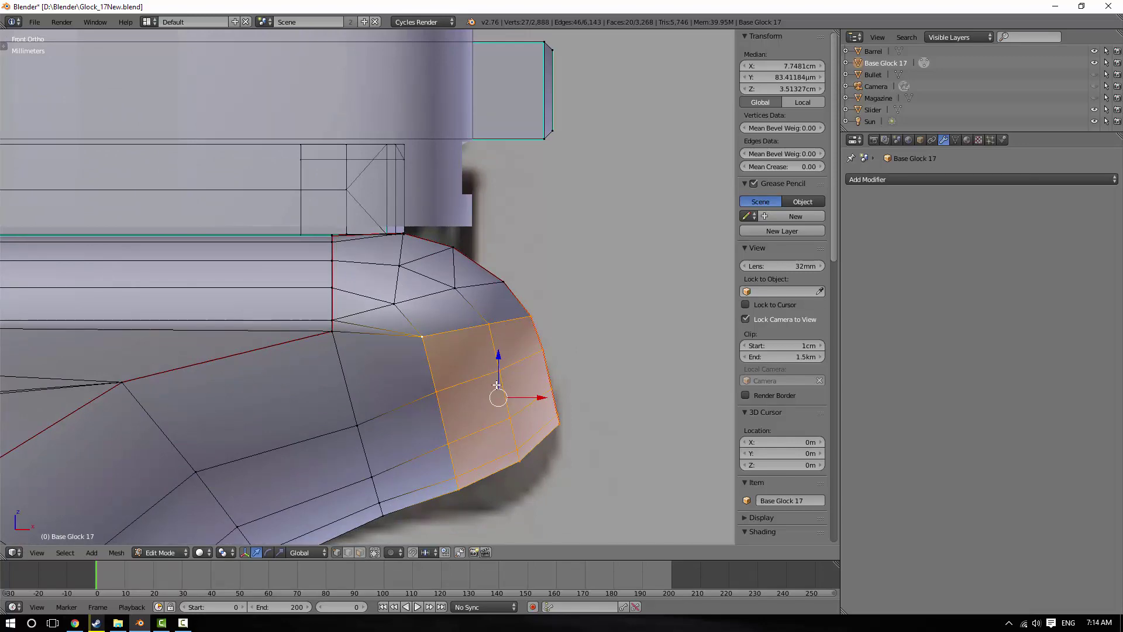
{"action": "scroll", "coordinate": [548, 365], "scroll_direction": "down", "scroll_amount": 2}
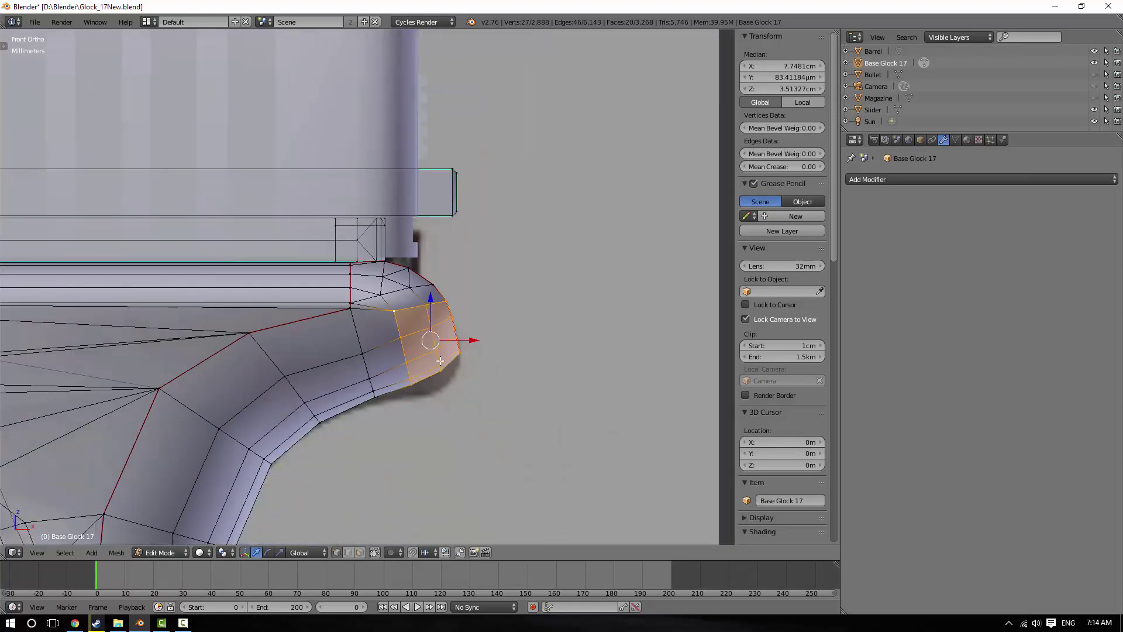
{"action": "key", "text": "KP_3"}
{"action": "middle_click_drag", "start_coordinate": [613, 352], "coordinate": [450, 356]}
{"action": "middle_click_drag", "start_coordinate": [410, 324], "coordinate": [421, 326]}
{"action": "key", "text": "KP_1"}
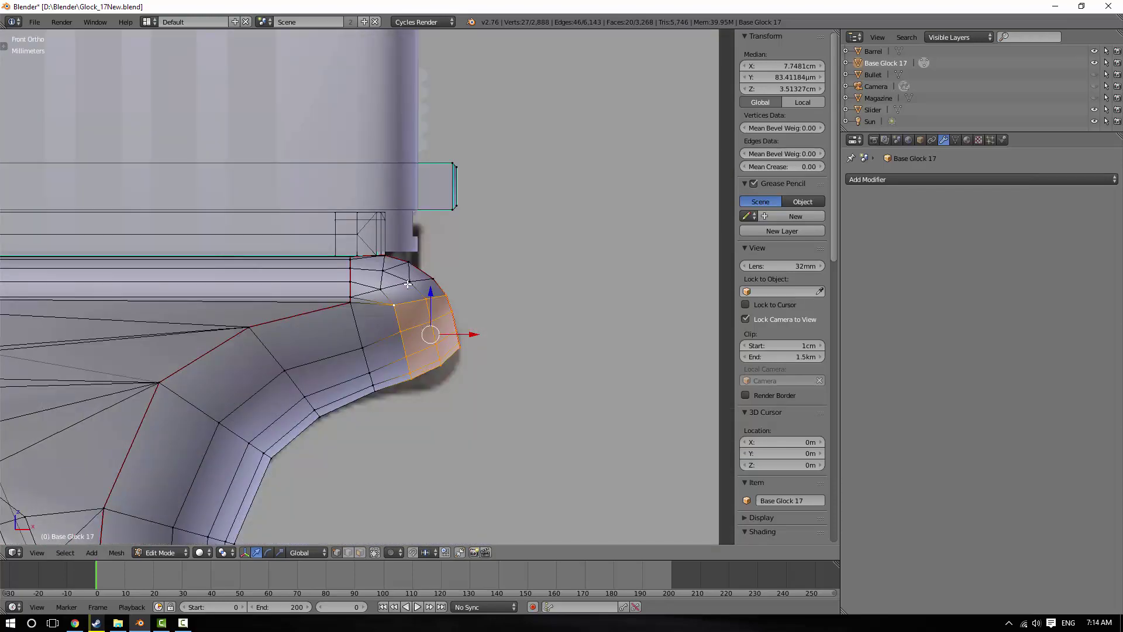
Select the vertices around the triangulated faces at the grip tang's upper corner to examine how they connect
{"action": "scroll", "coordinate": [408, 283], "scroll_direction": "up", "scroll_amount": 3}
{"action": "middle_click_drag", "start_coordinate": [408, 284], "coordinate": [404, 300]}
{"action": "right_click", "coordinate": [351, 317]}
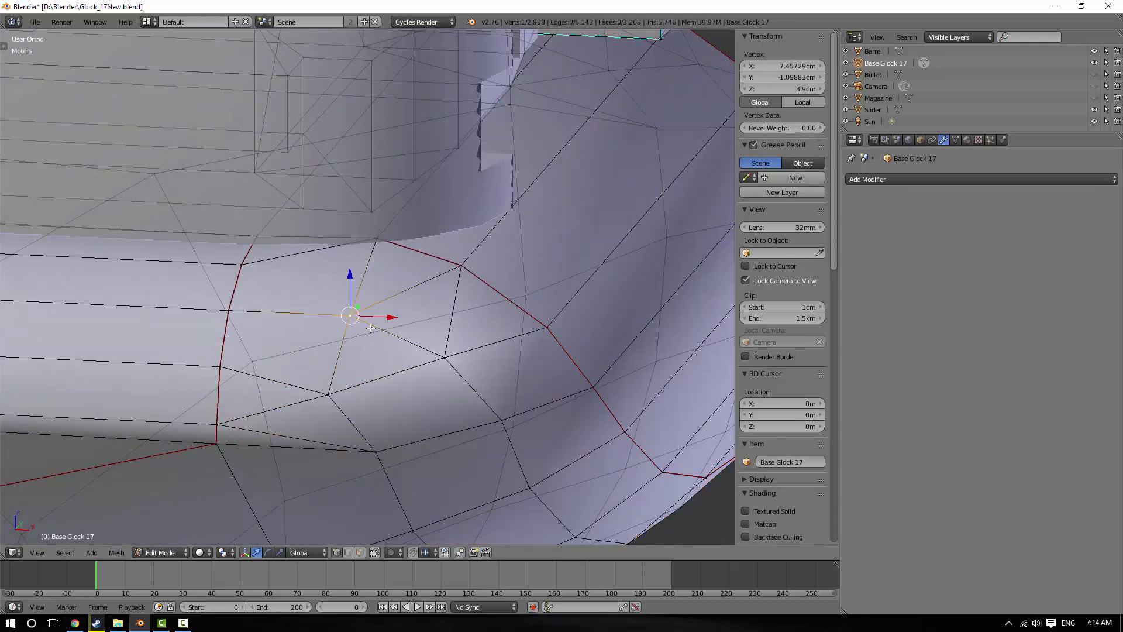
{"action": "right_click", "coordinate": [442, 356], "text": "shift"}
{"action": "right_click", "coordinate": [334, 392]}
{"action": "right_click", "coordinate": [351, 319], "text": "shift"}
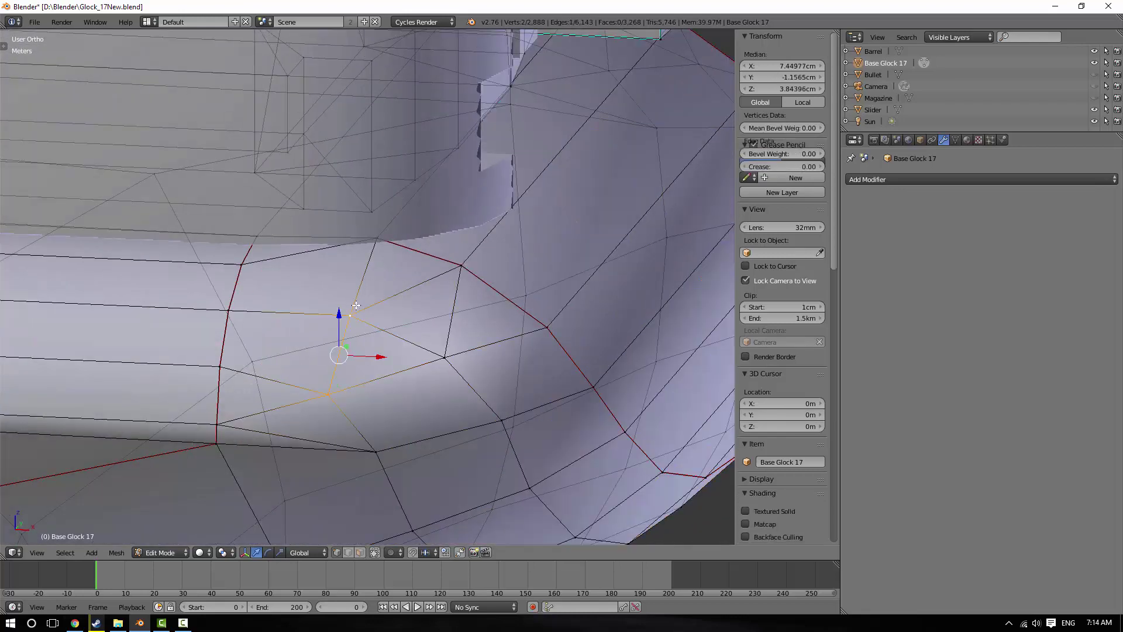
{"action": "right_click", "coordinate": [450, 364], "text": "shift"}
{"action": "right_click", "coordinate": [459, 275], "text": "shift"}
{"action": "right_click", "coordinate": [543, 328]}
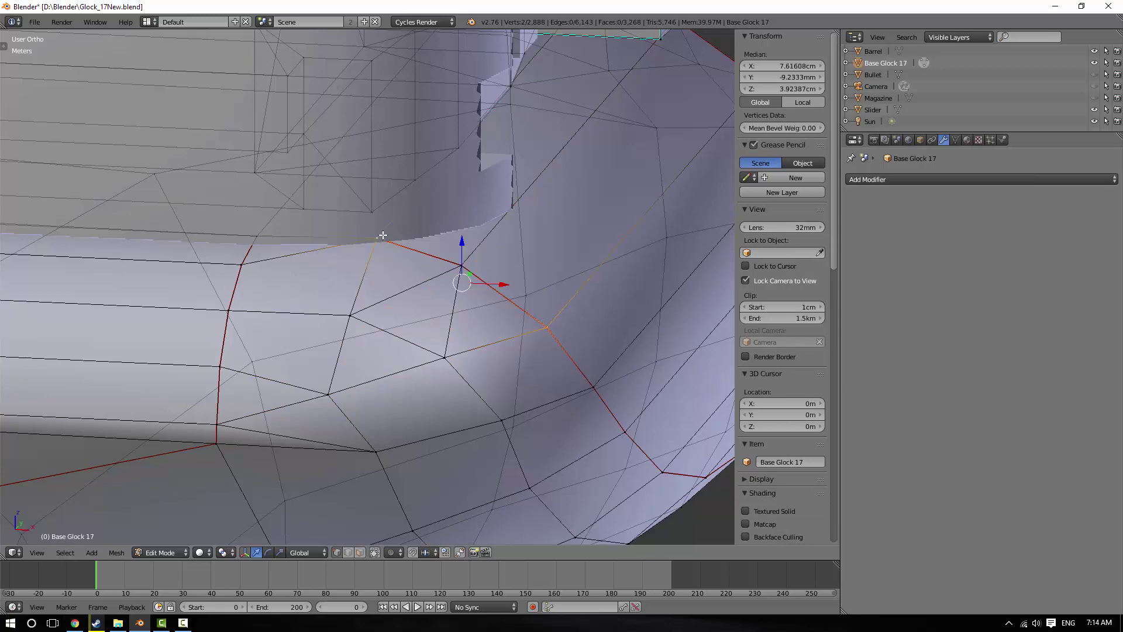
{"action": "right_click", "coordinate": [348, 314]}
{"action": "right_click", "coordinate": [461, 266], "text": "shift"}
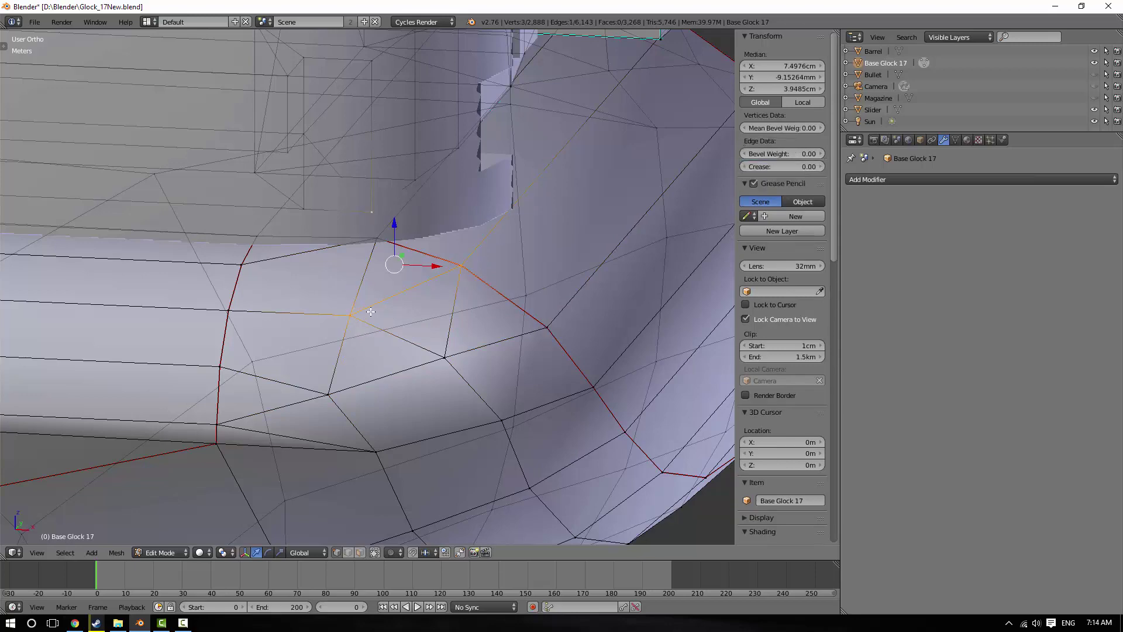
Select the centre vertex of the round pin recess on the rear of the grip and examine its surrounding mesh and shading
{"action": "middle_click_drag", "start_coordinate": [405, 270], "coordinate": [395, 345]}
{"action": "key", "text": "Tab"}
{"action": "scroll", "coordinate": [300, 272], "scroll_direction": "down", "scroll_amount": 5}
{"action": "middle_click_drag", "start_coordinate": [396, 345], "coordinate": [448, 353]}
{"action": "key", "text": "Tab"}
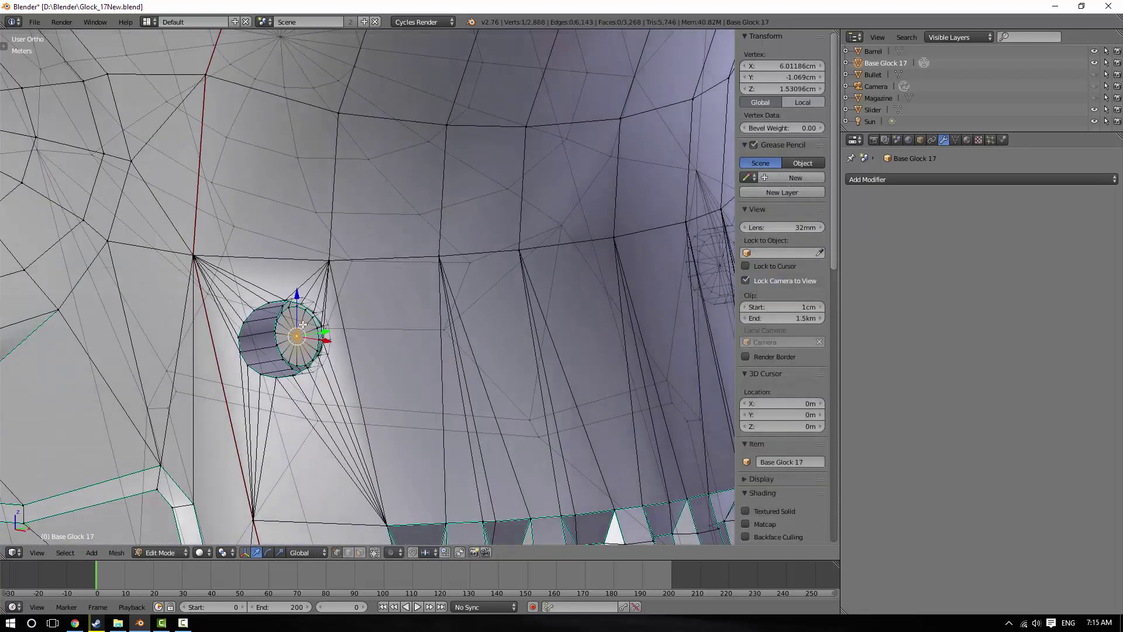
{"action": "middle_click_drag", "start_coordinate": [307, 322], "coordinate": [345, 321]}
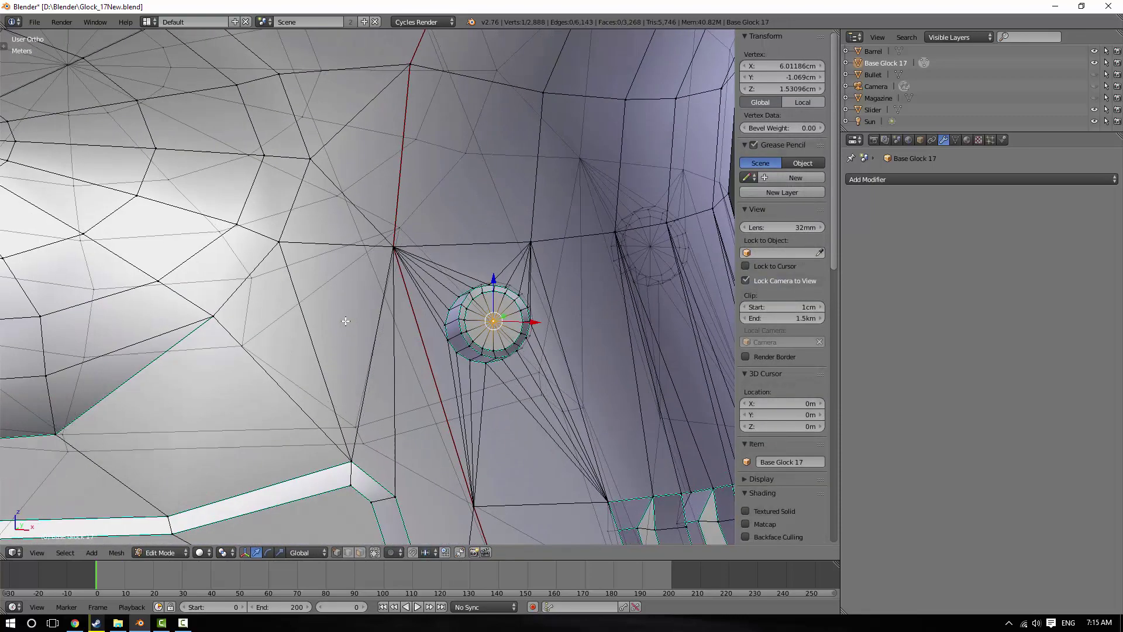
{"action": "scroll", "coordinate": [545, 331], "scroll_direction": "up", "scroll_amount": 4}
{"action": "middle_click_drag", "start_coordinate": [545, 331], "coordinate": [203, 315]}
{"action": "key", "text": "Tab"}
{"action": "scroll", "coordinate": [202, 315], "scroll_direction": "down", "scroll_amount": 8}
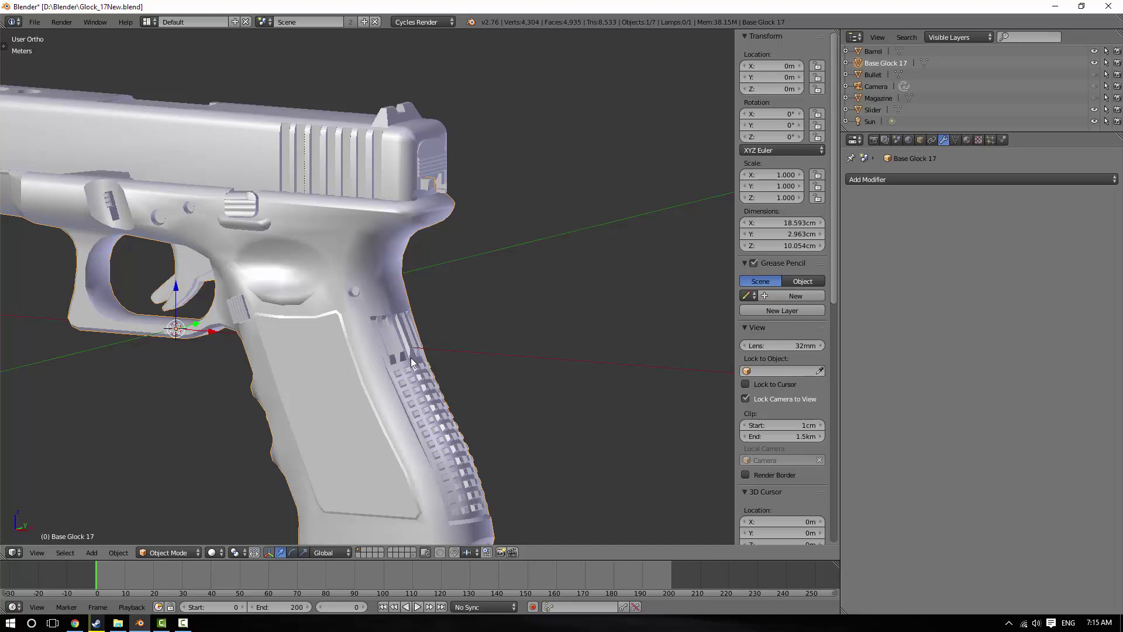
Enter Edit Mode on the frame and select the linked mesh of the ribbed magazine release block beside the trigger guard
{"action": "middle_click_drag", "start_coordinate": [248, 369], "coordinate": [412, 372]}
{"action": "key", "text": "Tab"}
{"action": "scroll", "coordinate": [411, 372], "scroll_direction": "up", "scroll_amount": 6}
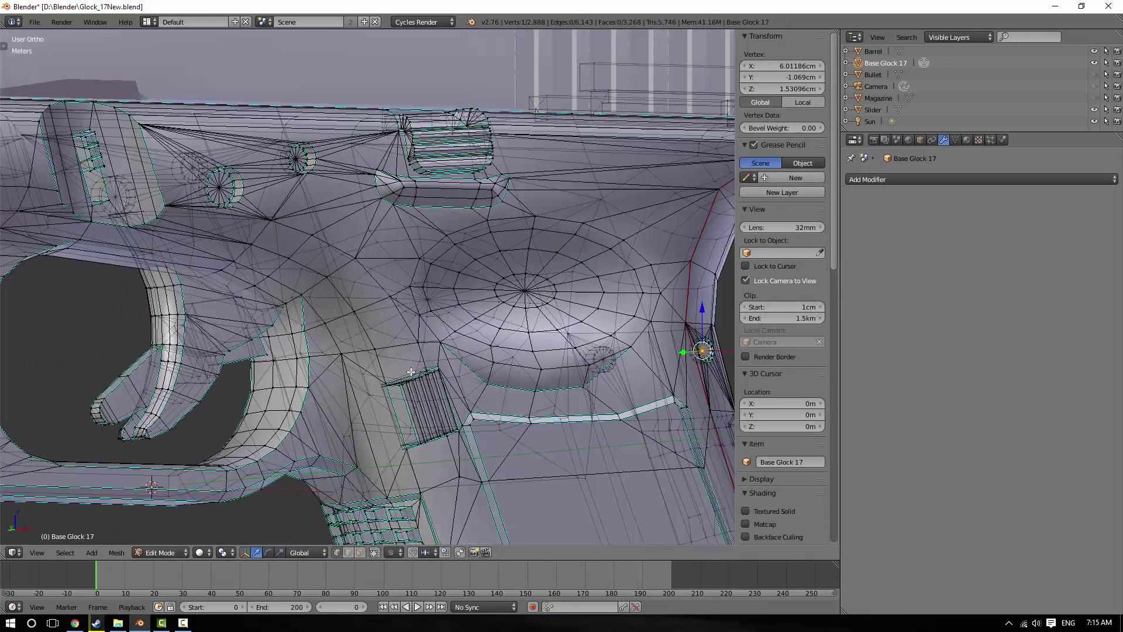
{"action": "scroll", "coordinate": [411, 372], "scroll_direction": "up", "scroll_amount": 4}
{"action": "key", "text": "l"}
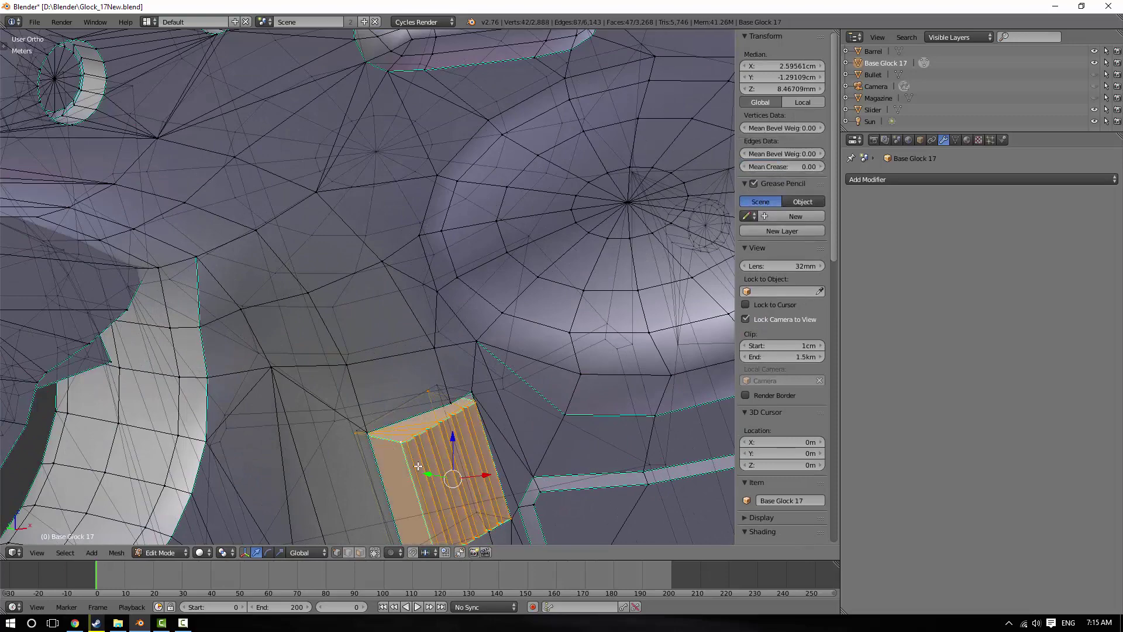
{"action": "scroll", "coordinate": [392, 351], "scroll_direction": "down", "scroll_amount": 5}
Select the linked mesh of the ribbed slide stop lever, followed by the small notched slide lock above the trigger
{"action": "scroll", "coordinate": [389, 312], "scroll_direction": "up", "scroll_amount": 4}
{"action": "right_click", "coordinate": [384, 338]}
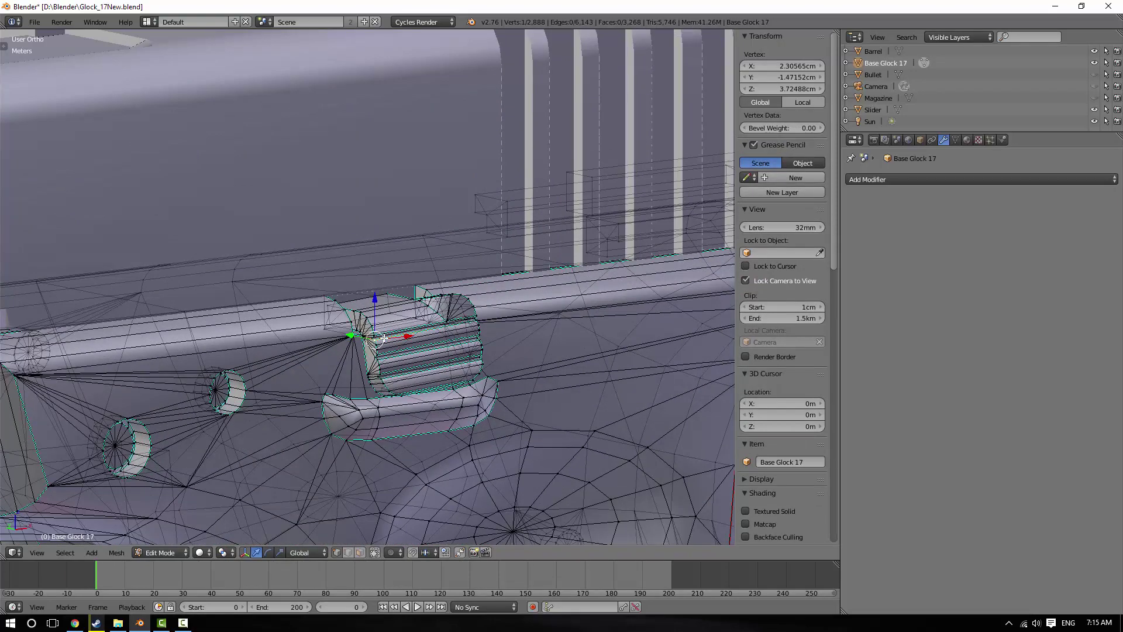
{"action": "key", "text": "l"}
{"action": "middle_click_drag", "start_coordinate": [53, 299], "coordinate": [519, 204], "text": "shift"}
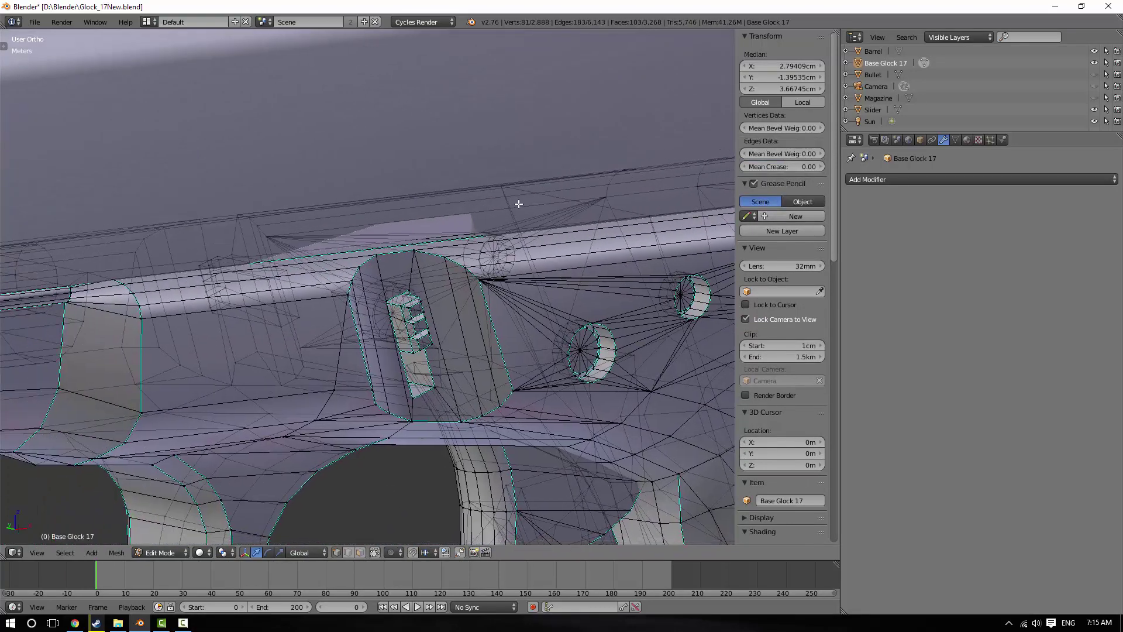
{"action": "right_click", "coordinate": [415, 305]}
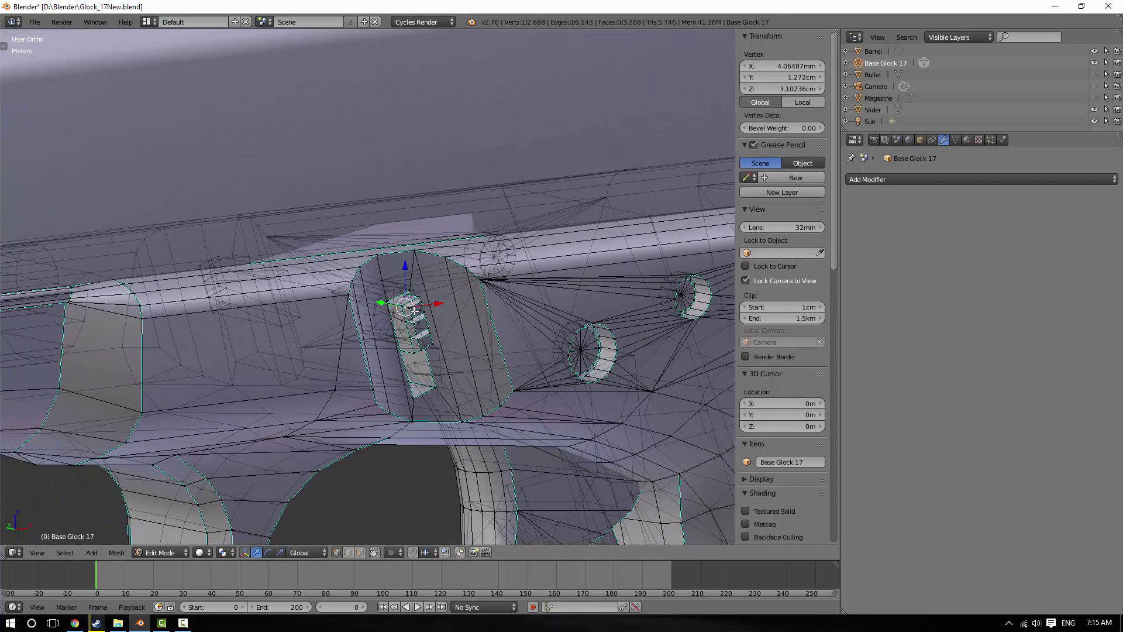
{"action": "key", "text": "l"}
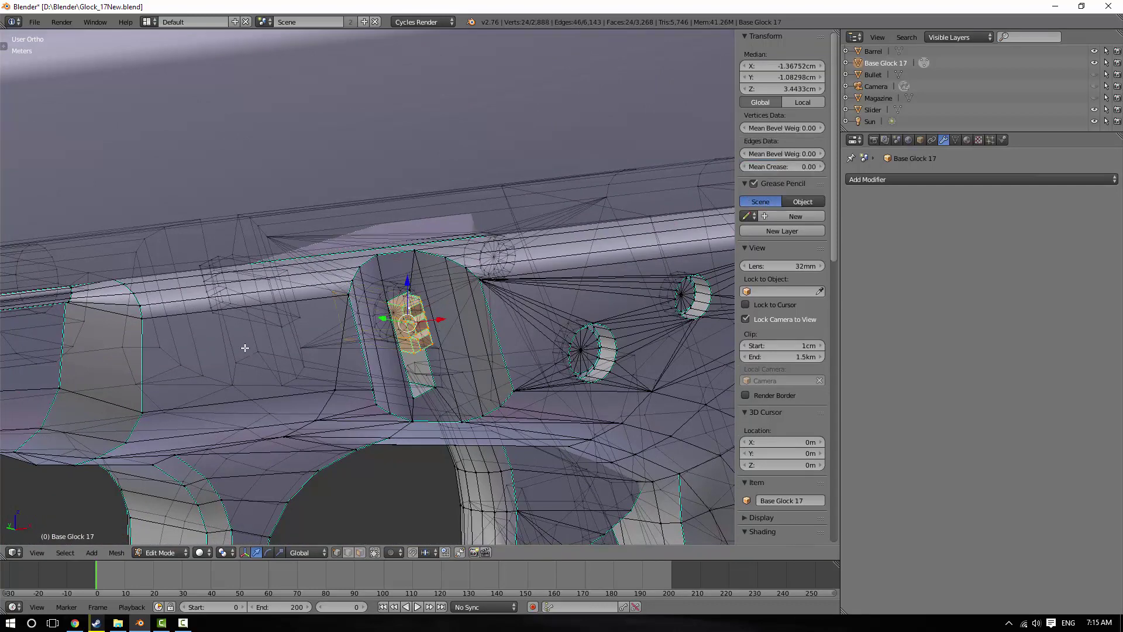
Select the whole linked mesh of the round guide rod end below the barrel muzzle
{"action": "middle_click_drag", "start_coordinate": [244, 348], "coordinate": [429, 314]}
{"action": "right_click", "coordinate": [429, 314]}
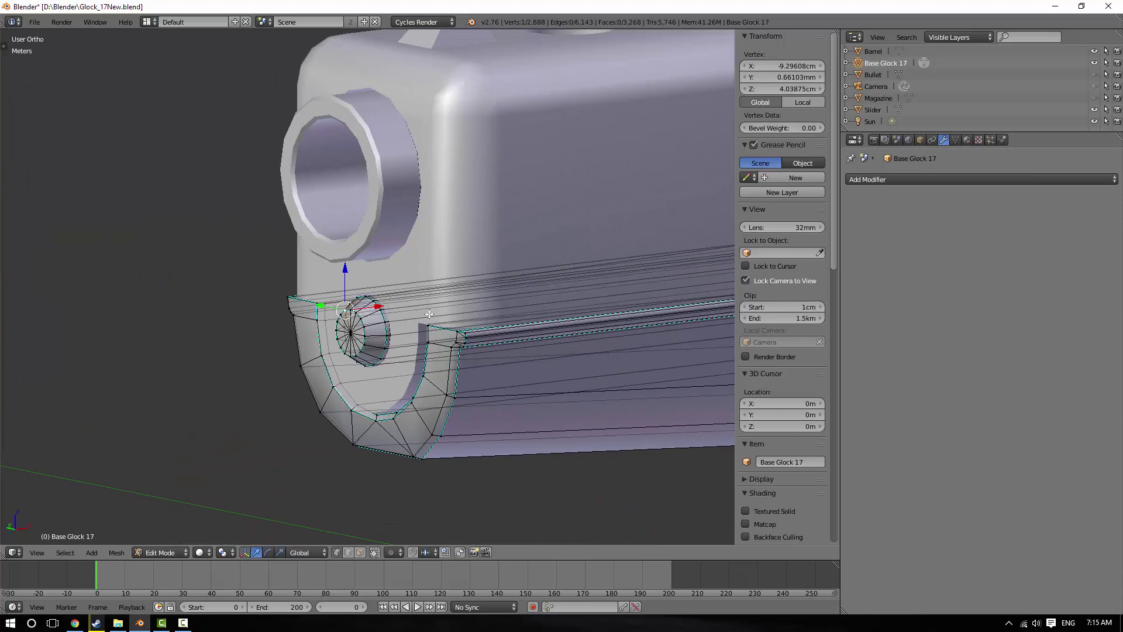
{"action": "key", "text": "ctrl+l"}
Examine the grip's rear grooves and raised blocks from the rear, then compare its outline with the reference image in front view
{"action": "key", "text": "KP_1"}
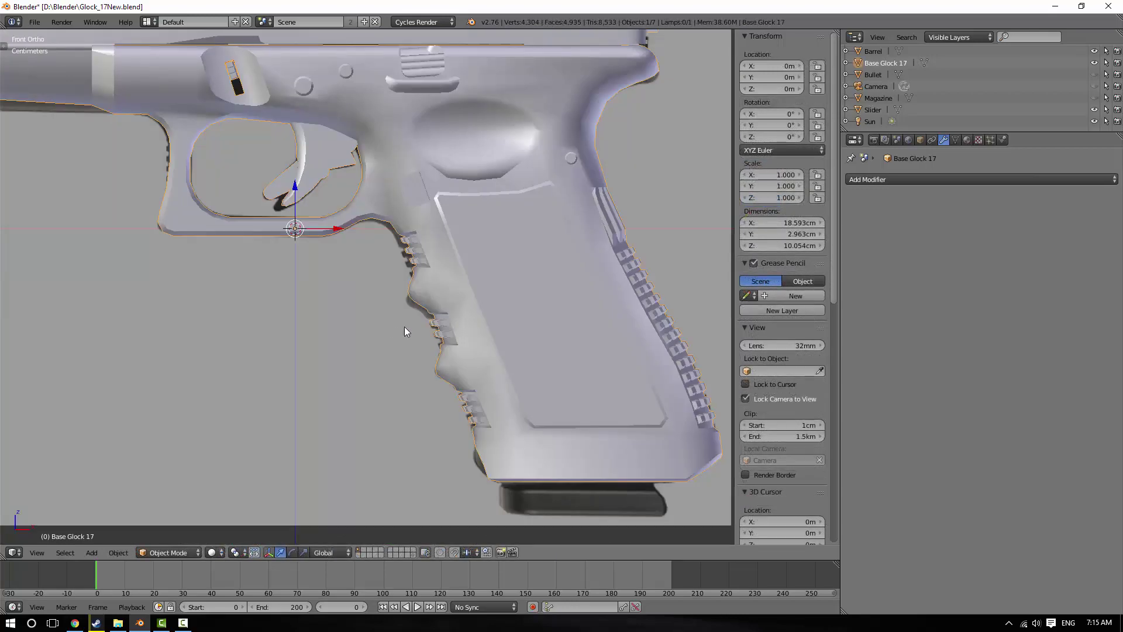
{"action": "middle_click_drag", "start_coordinate": [635, 342], "coordinate": [348, 333]}
{"action": "key", "text": "KP_3"}
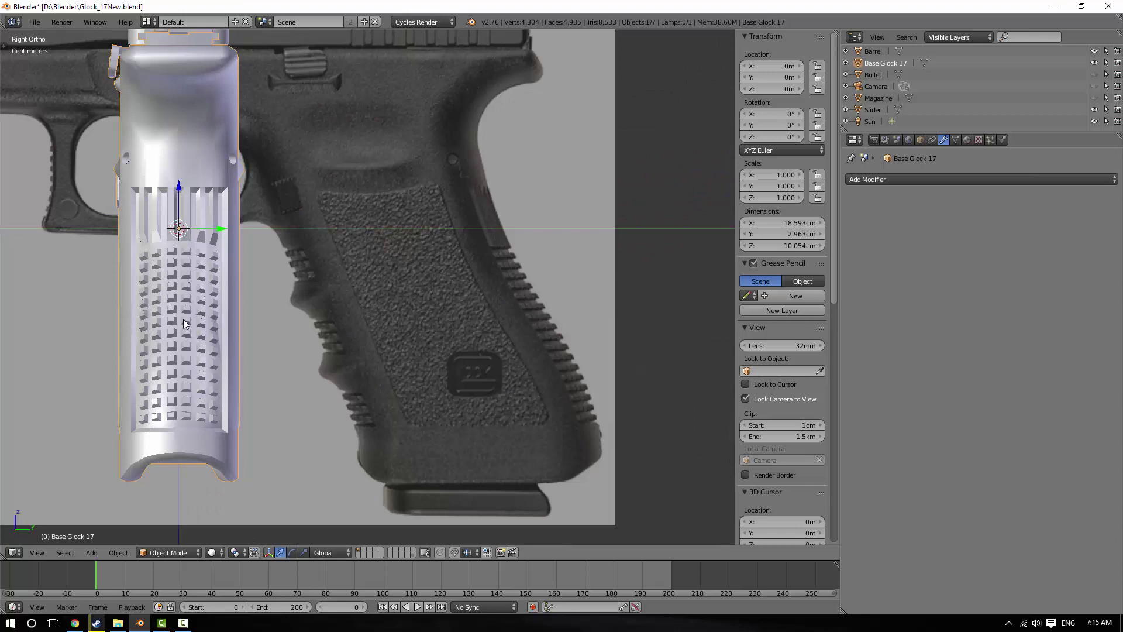
{"action": "middle_click_drag", "start_coordinate": [184, 324], "coordinate": [295, 235], "text": "shift"}
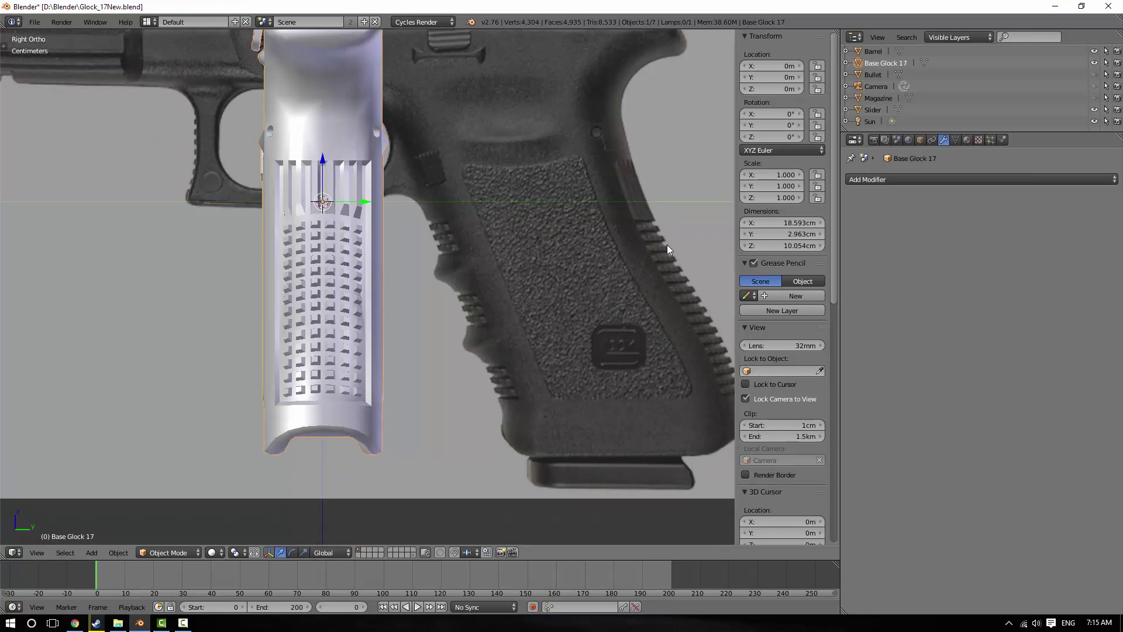
{"action": "middle_click_drag", "start_coordinate": [214, 249], "coordinate": [292, 217]}
{"action": "scroll", "coordinate": [343, 209], "scroll_direction": "up", "scroll_amount": 4}
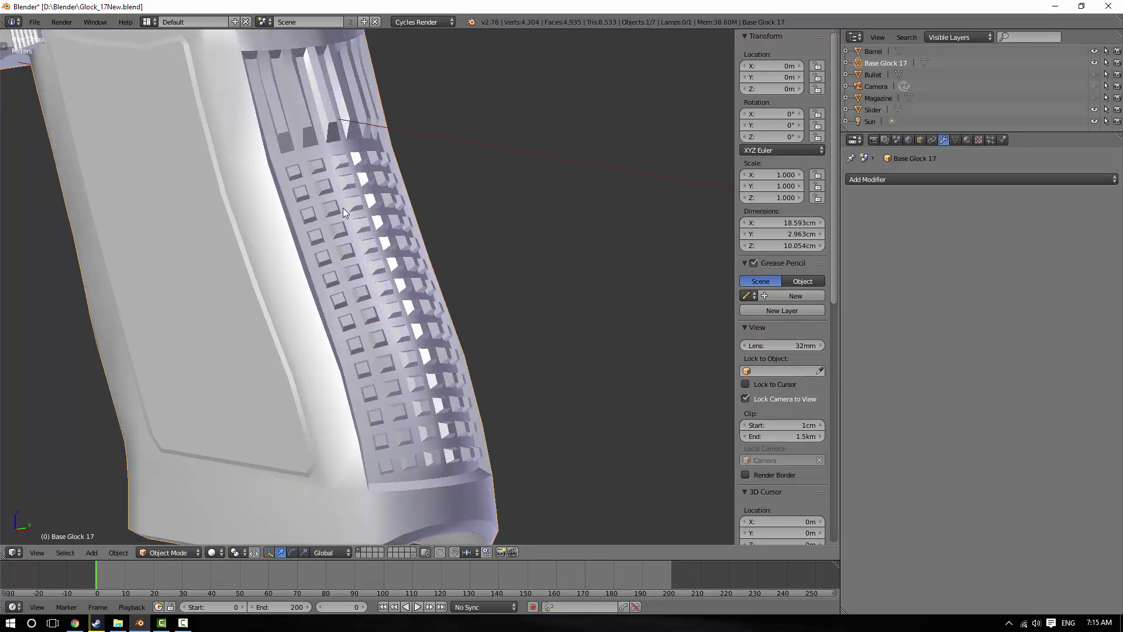
{"action": "key", "text": "KP_1"}
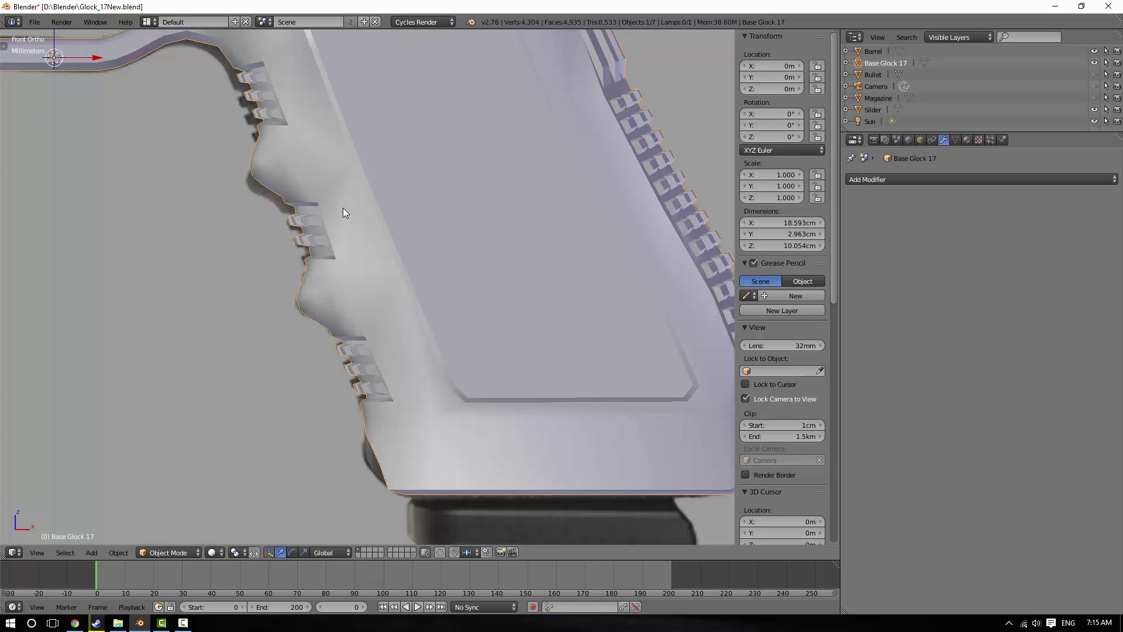
{"action": "scroll", "coordinate": [342, 208], "scroll_direction": "up", "scroll_amount": 5}
{"action": "key", "text": "KP_5"}
{"action": "scroll", "coordinate": [325, 243], "scroll_direction": "down", "scroll_amount": 5}
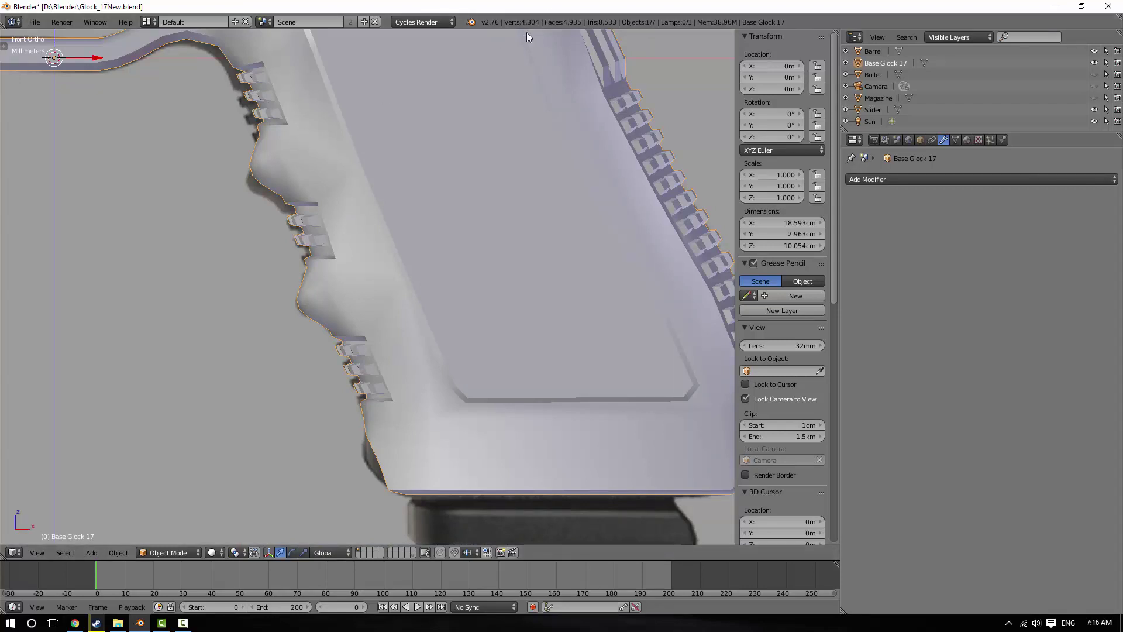
{"action": "scroll", "coordinate": [525, 222], "scroll_direction": "down", "scroll_amount": 2}
Enter Edit Mode on the frame and select the linked mesh of the trigger inside the trigger guard
{"action": "key", "text": "Tab"}
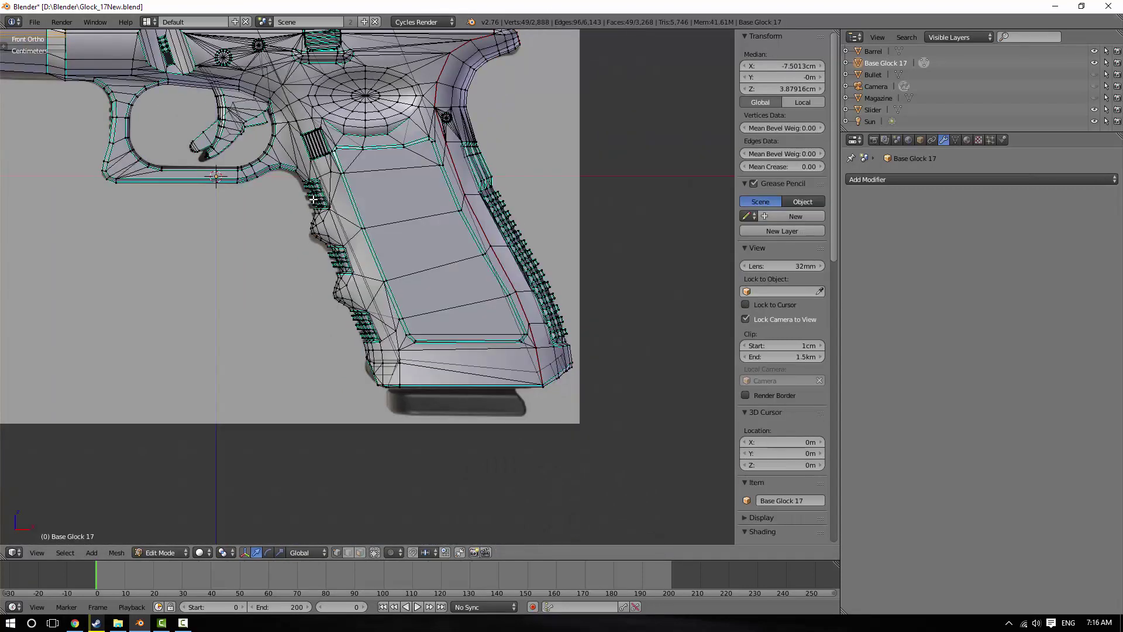
{"action": "middle_click_drag", "start_coordinate": [423, 271], "coordinate": [438, 308]}
{"action": "scroll", "coordinate": [438, 308], "scroll_direction": "up", "scroll_amount": 4}
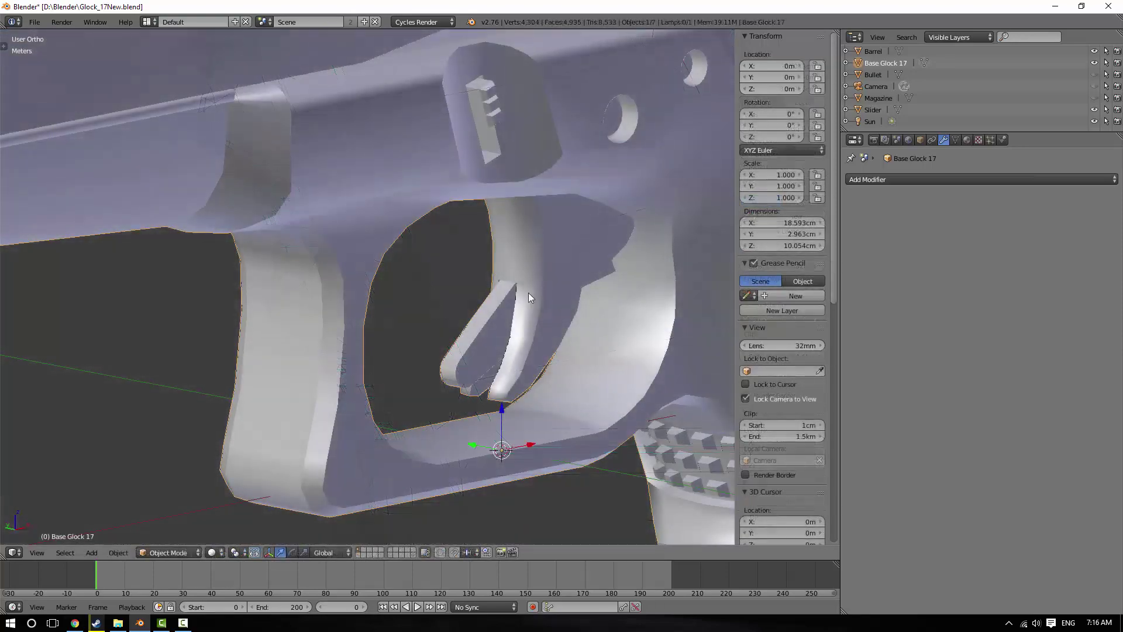
{"action": "key", "text": "Tab"}
{"action": "middle_click_drag", "start_coordinate": [505, 300], "coordinate": [447, 281]}
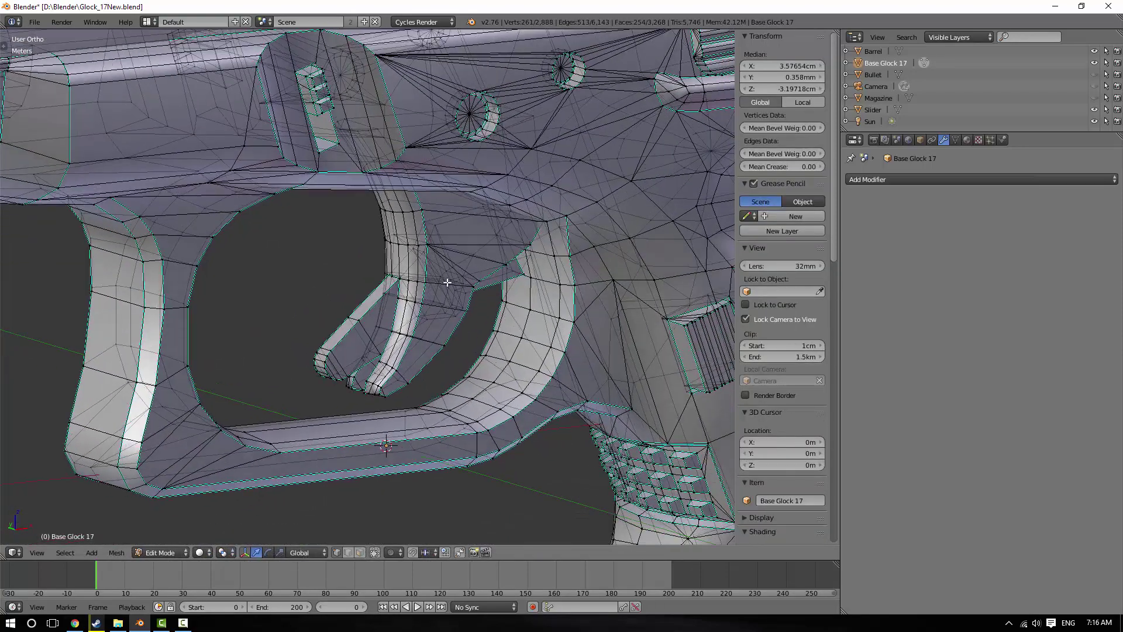
{"action": "right_click", "coordinate": [409, 275]}
{"action": "key", "text": "l"}
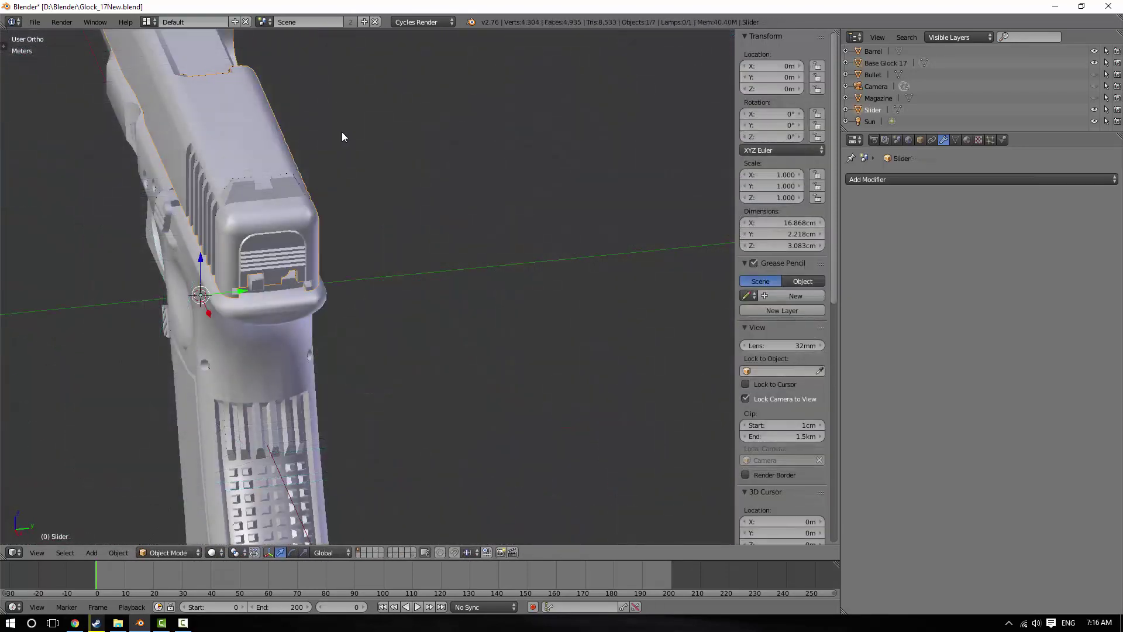
Enter Edit Mode on the Slider object and select a vertex on the curved corner of its rear plate recess
{"action": "middle_click_drag", "start_coordinate": [343, 133], "coordinate": [491, 258]}
{"action": "key", "text": "Tab"}
{"action": "scroll", "coordinate": [480, 281], "scroll_direction": "up", "scroll_amount": 8}
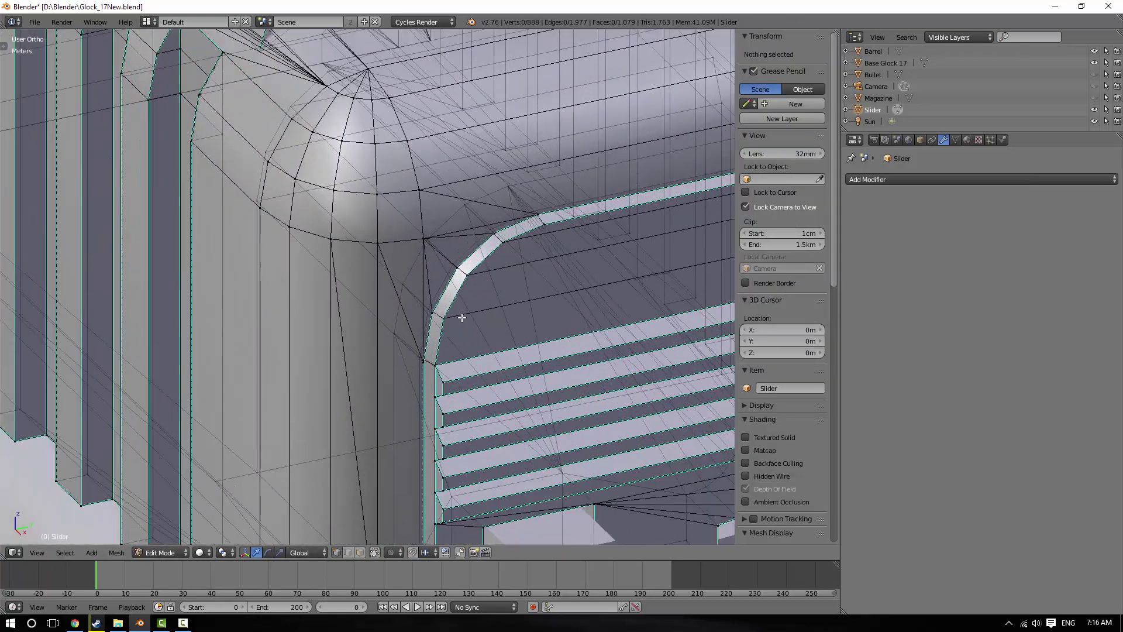
{"action": "right_click", "coordinate": [468, 278]}
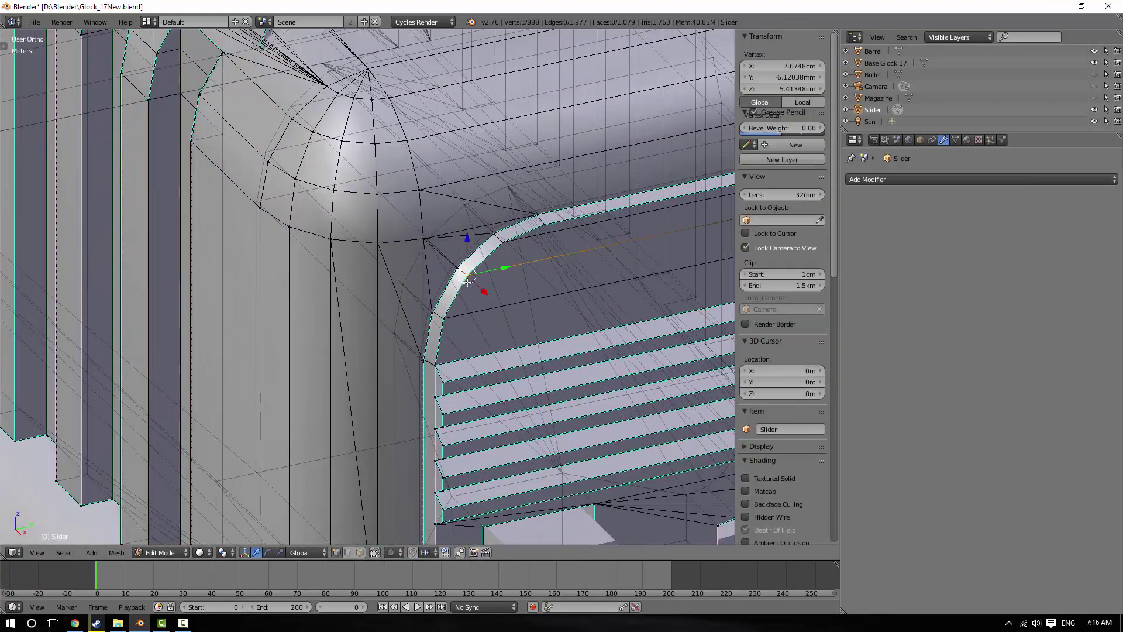
Select the whole linked mesh of the slider's rear plate and check it from the rear in perspective view before leaving Edit Mode
{"action": "key", "text": "l"}
{"action": "scroll", "coordinate": [534, 286], "scroll_direction": "down", "scroll_amount": 6}
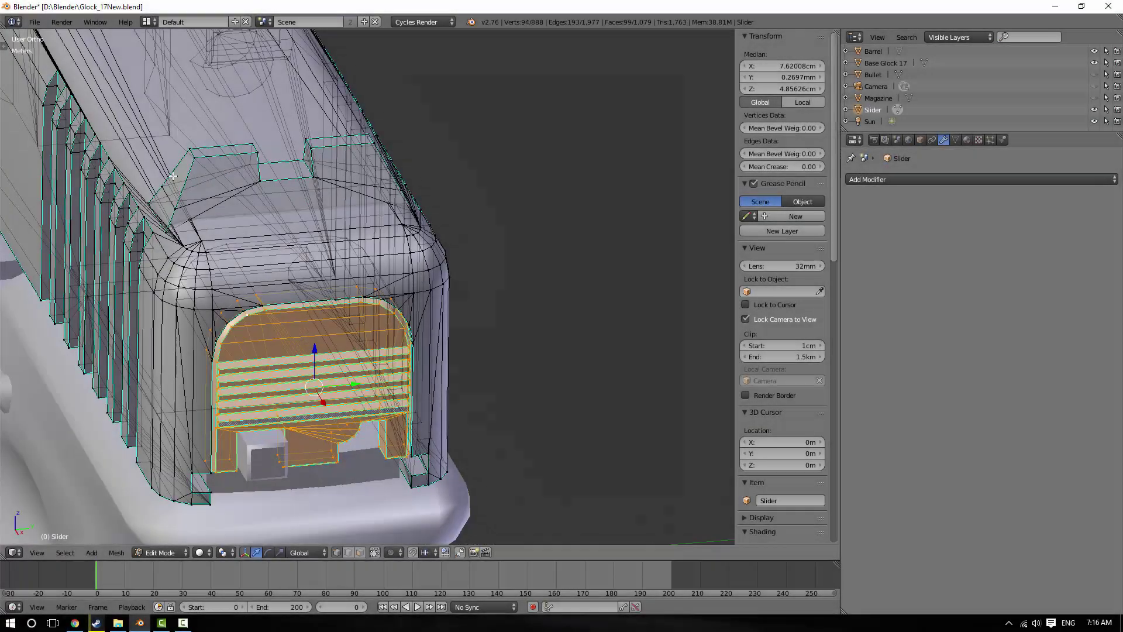
{"action": "key", "text": "KP_3"}
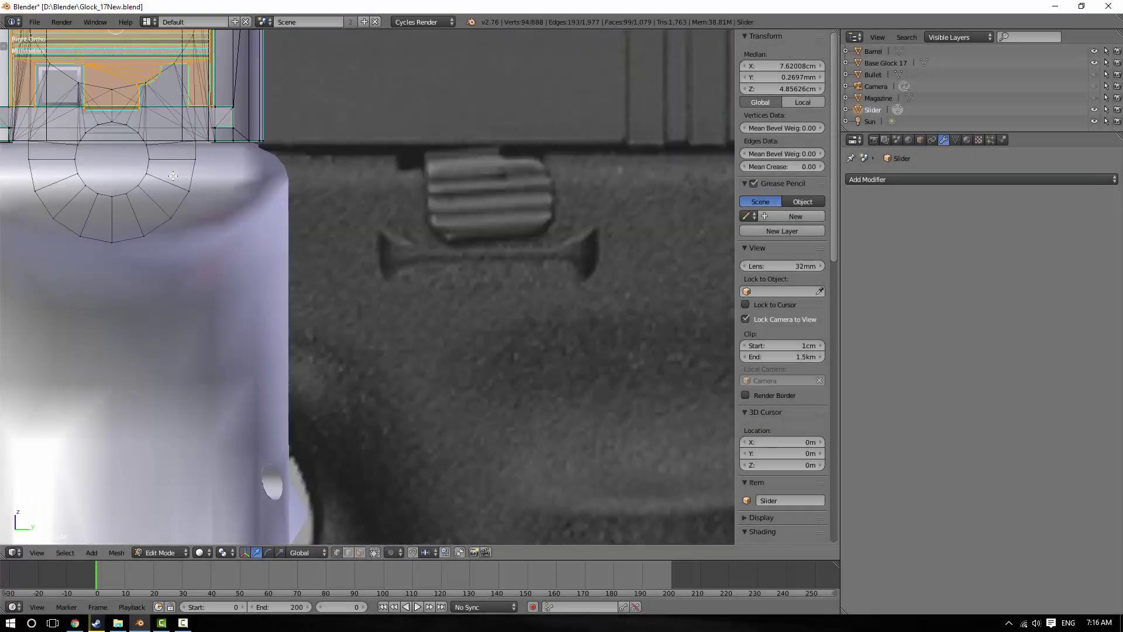
{"action": "scroll", "coordinate": [204, 151], "scroll_direction": "down", "scroll_amount": 4}
{"action": "key", "text": "KP_5"}
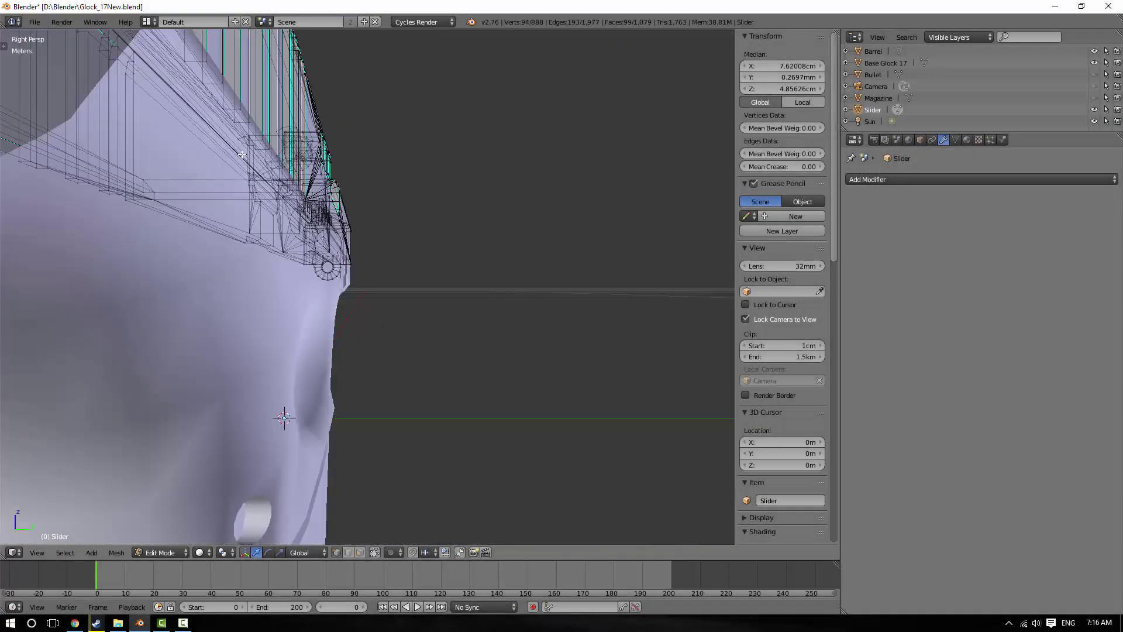
{"action": "scroll", "coordinate": [239, 153], "scroll_direction": "down", "scroll_amount": 6}
{"action": "middle_click_drag", "start_coordinate": [336, 221], "coordinate": [380, 279], "text": "shift"}
{"action": "scroll", "coordinate": [381, 280], "scroll_direction": "up", "scroll_amount": 3}
{"action": "scroll", "coordinate": [381, 279], "scroll_direction": "down", "scroll_amount": 3}
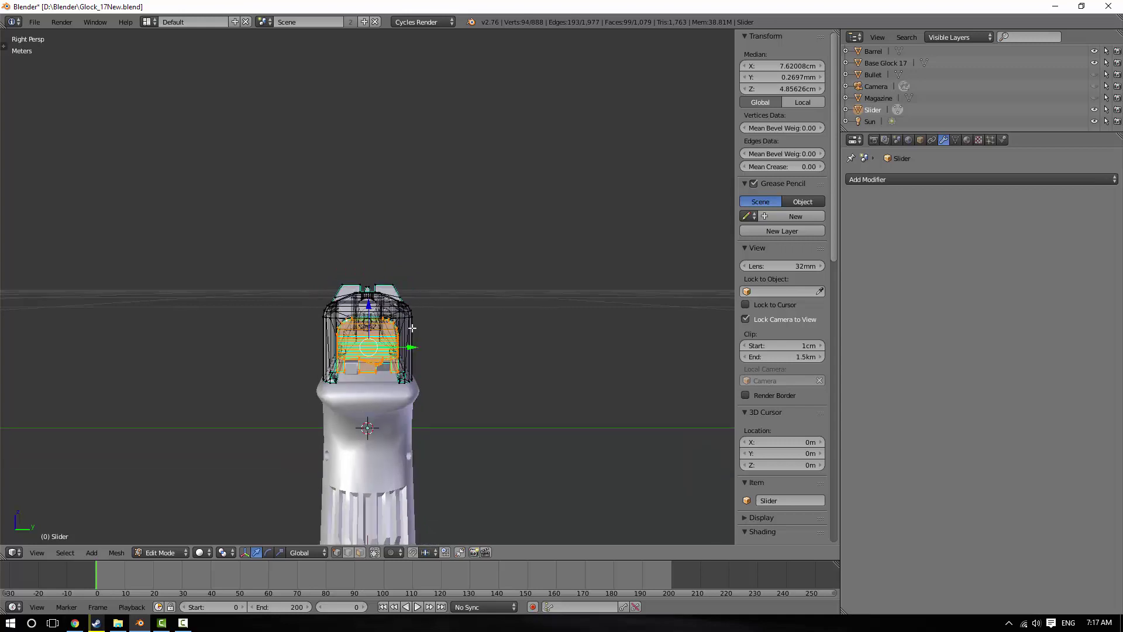
{"action": "key", "text": "Tab"}
Examine the slider's top cutout and round holes from above, then check its profile in front view
{"action": "middle_click_drag", "start_coordinate": [412, 328], "coordinate": [551, 265]}
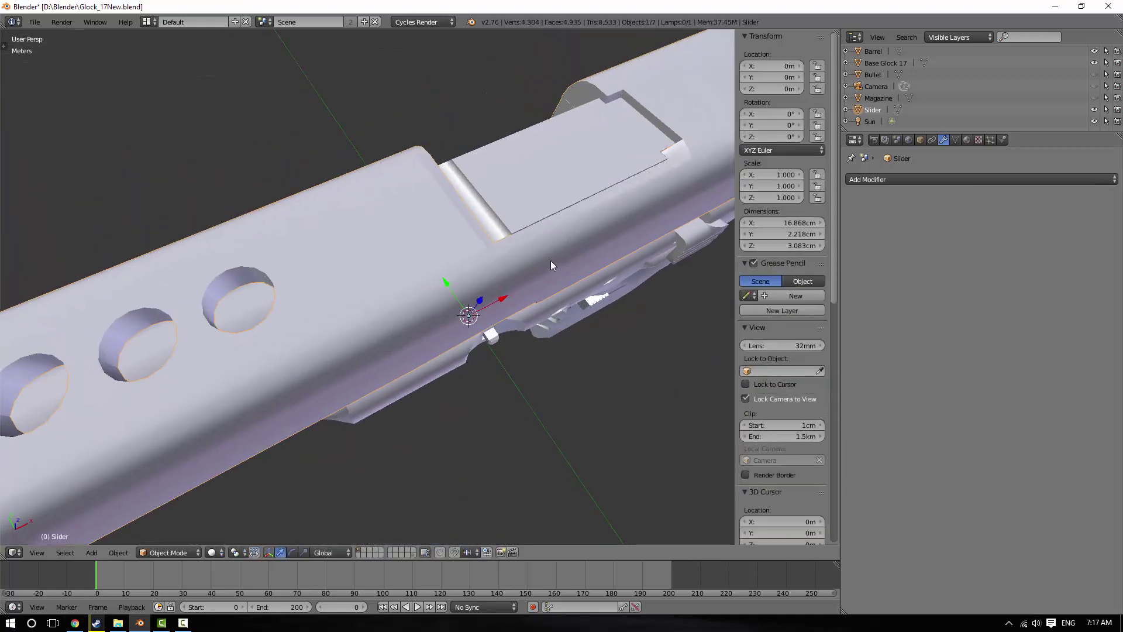
{"action": "scroll", "coordinate": [515, 254], "scroll_direction": "down", "scroll_amount": 5}
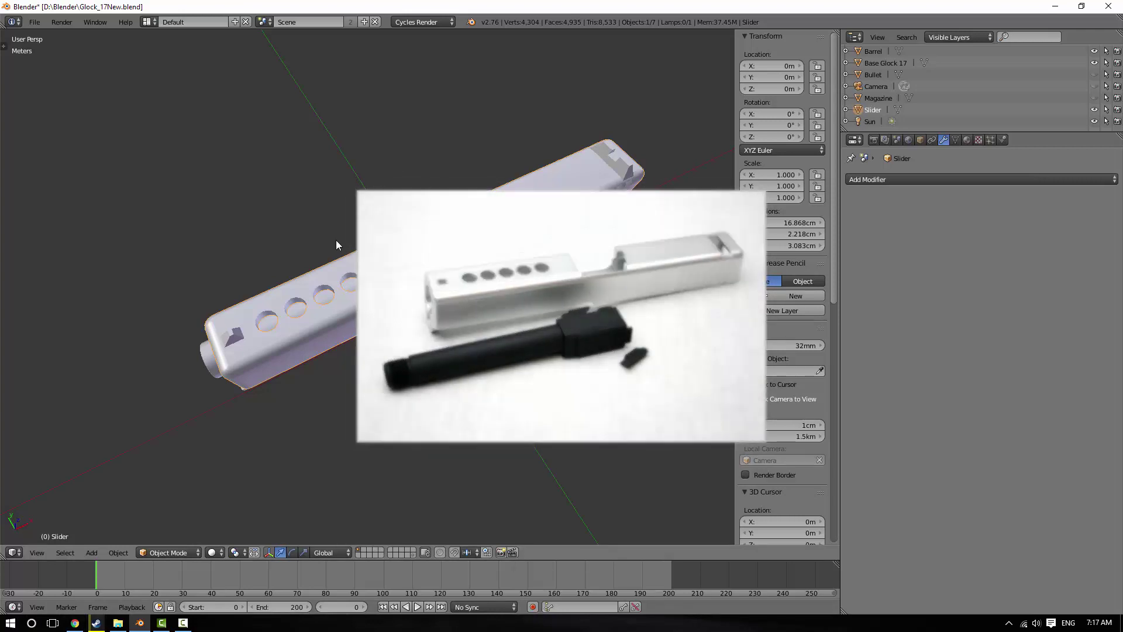
{"action": "key", "text": "KP_1"}
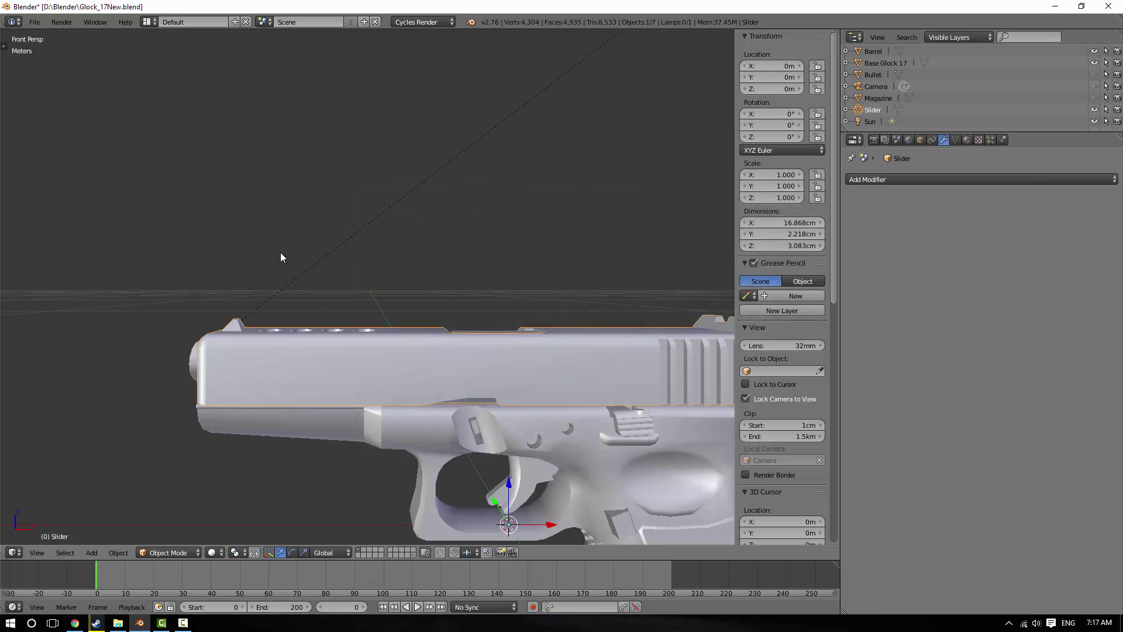
Enter Edit Mode on the Slider object and box-select the vertices of the round holes along its top
{"action": "mouse_move", "coordinate": [338, 357]}
{"action": "middle_mouse_down"}
{"action": "mouse_move", "coordinate": [448, 380]}
{"action": "mouse_move", "coordinate": [496, 334]}
{"action": "mouse_move", "coordinate": [454, 370]}
{"action": "mouse_move", "coordinate": [351, 374]}
{"action": "middle_mouse_up"}
{"action": "key", "text": "Tab"}
{"action": "middle_click_drag", "start_coordinate": [295, 351], "coordinate": [276, 333]}
{"action": "right_click", "coordinate": [241, 324]}
{"action": "key", "text": "b"}
{"action": "left_click_drag", "start_coordinate": [240, 272], "coordinate": [495, 357]}
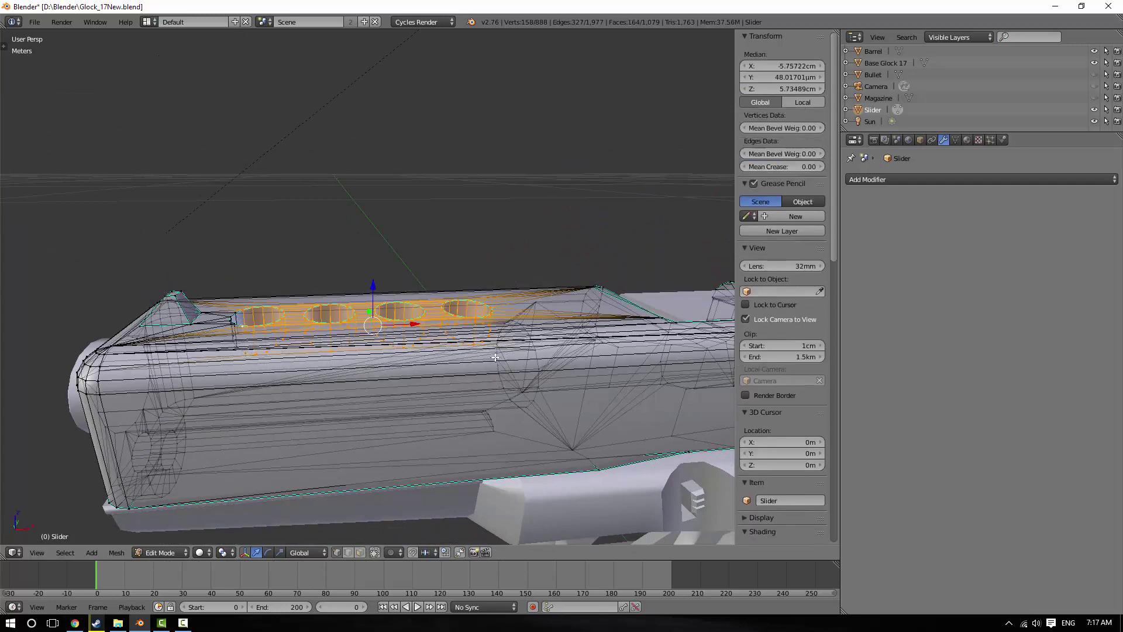
{"action": "left_click_drag", "start_coordinate": [281, 374], "coordinate": [283, 375]}
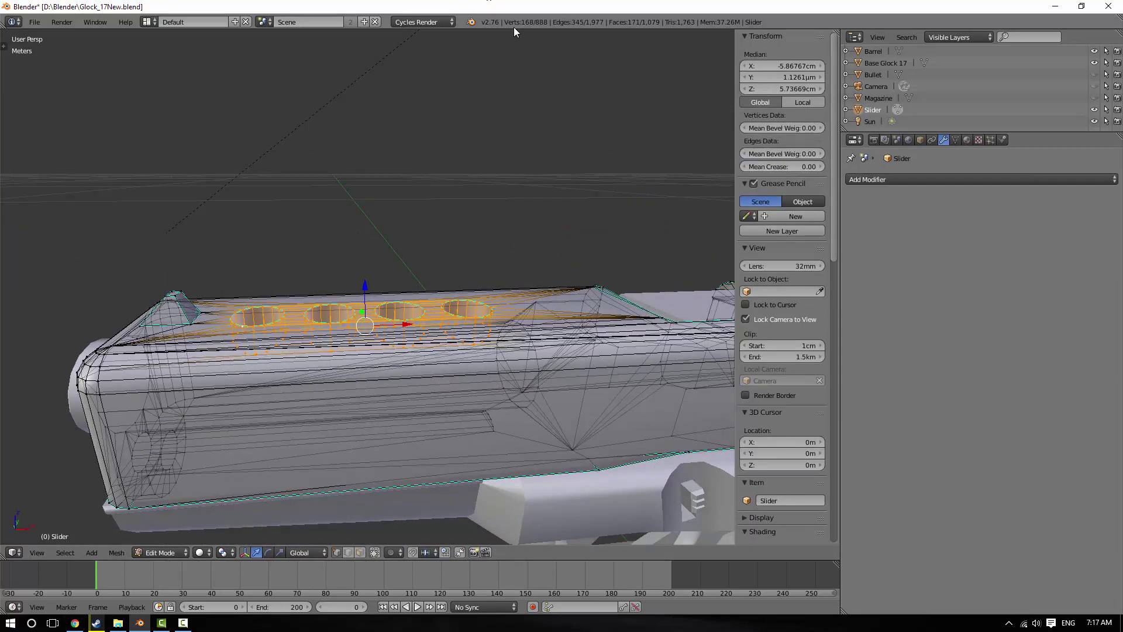
Examine the slider's muzzle end and the barrel opening outside Edit Mode
{"action": "middle_click_drag", "start_coordinate": [306, 220], "coordinate": [462, 280]}
{"action": "key", "text": "Tab"}
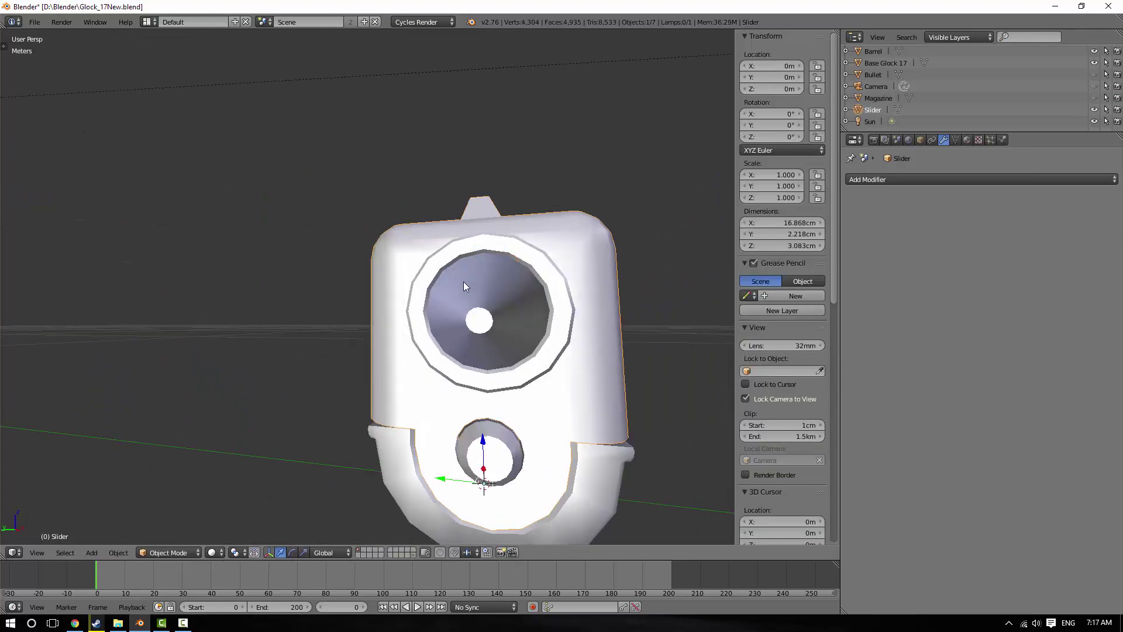
{"action": "key", "text": "Tab"}
{"action": "middle_click_drag", "start_coordinate": [462, 352], "coordinate": [225, 354]}
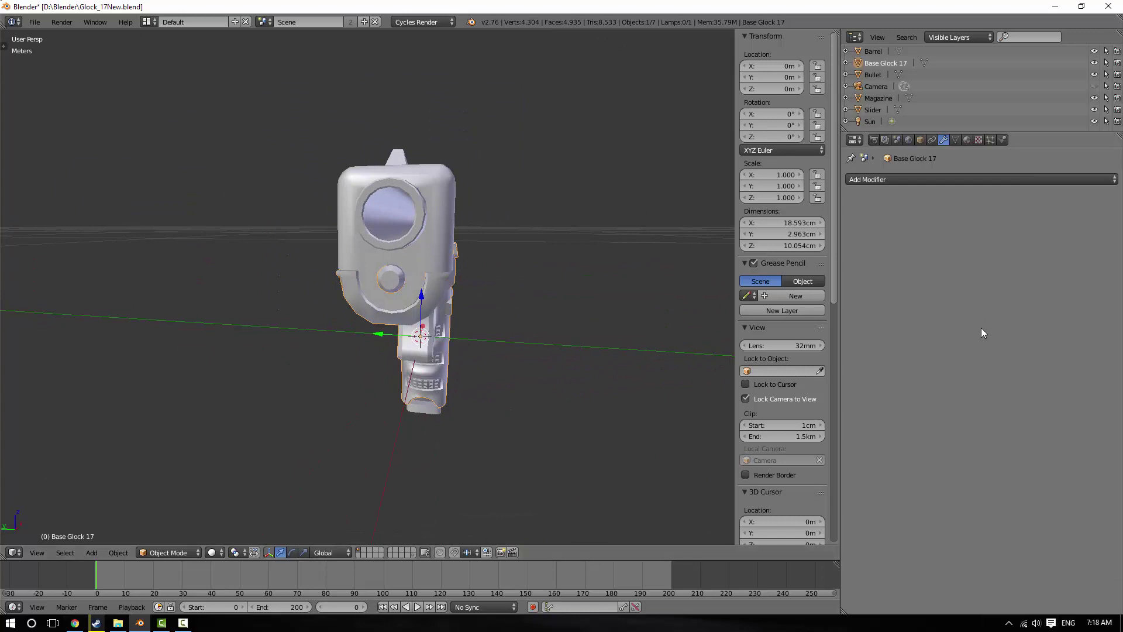
Inspect the frame's mesh around the trigger guard's inner rear edge in Edit Mode, using the front orthographic view
{"action": "key", "text": "KP_1"}
{"action": "key", "text": "KP_5"}
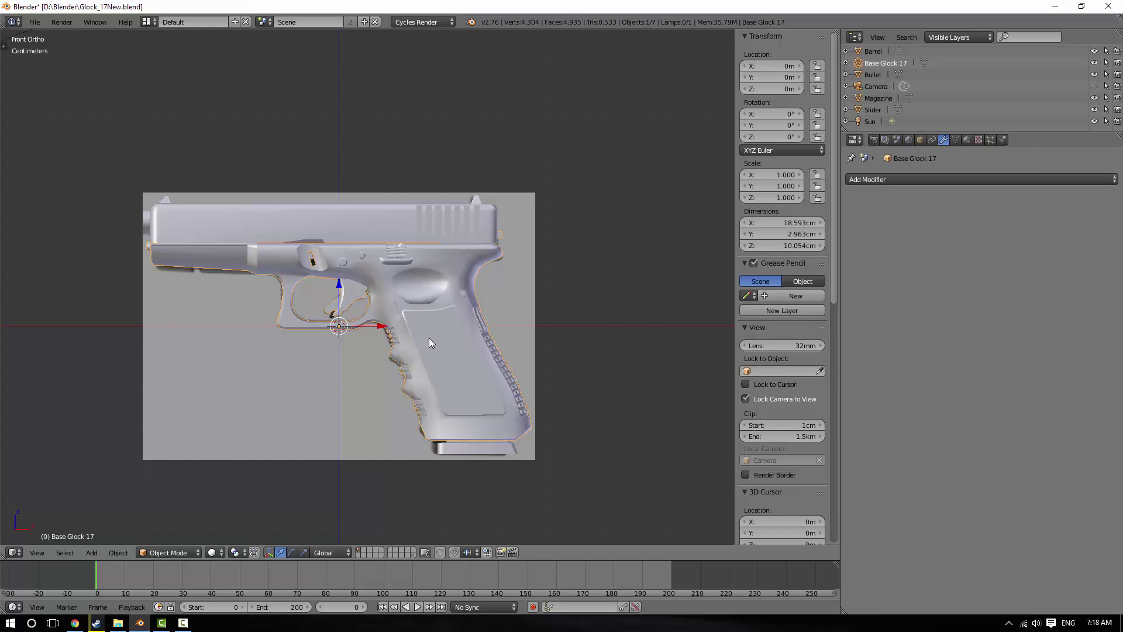
{"action": "scroll", "coordinate": [439, 345], "scroll_direction": "up", "scroll_amount": 6}
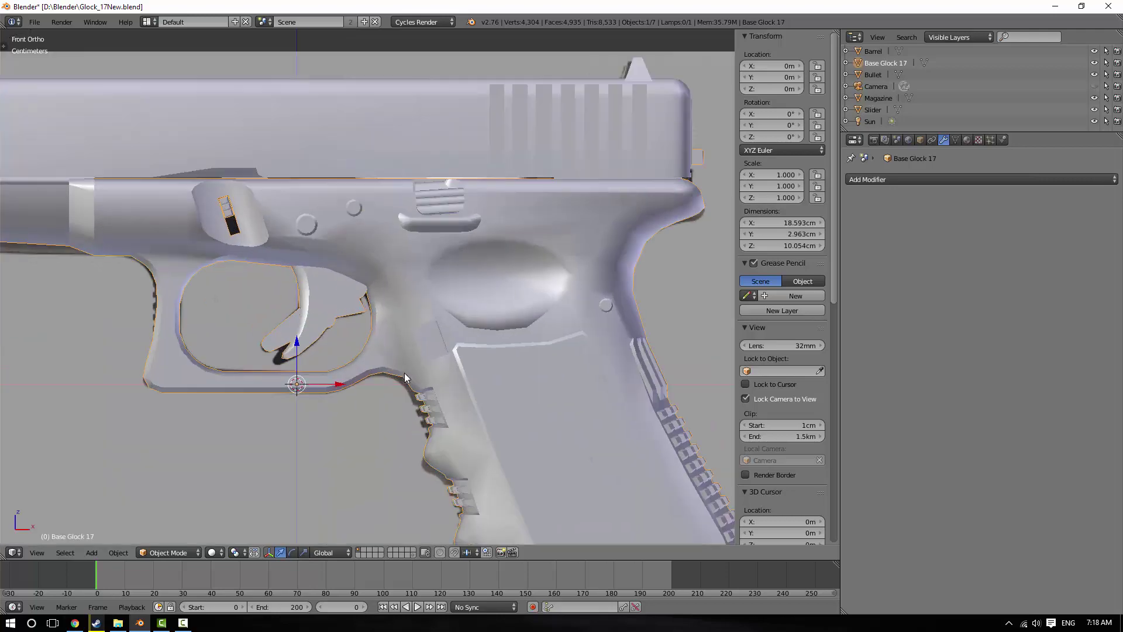
{"action": "key", "text": "Tab"}
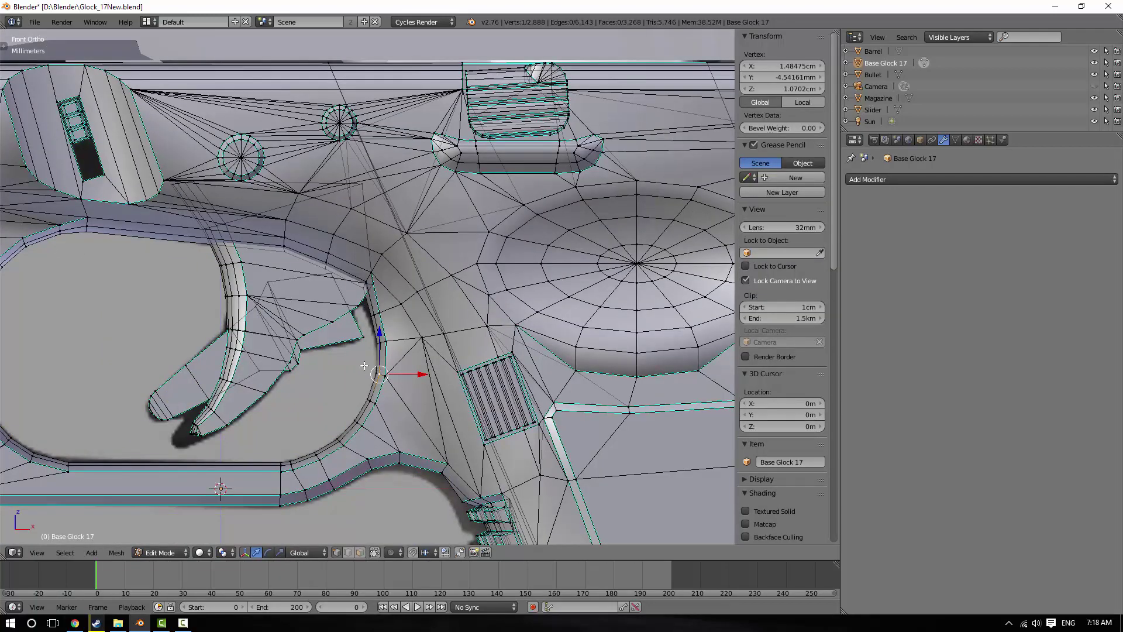
{"action": "left_click", "coordinate": [382, 373], "text": "alt"}
{"action": "scroll", "coordinate": [377, 378], "scroll_direction": "down", "scroll_amount": 3}
{"action": "key", "text": "Tab"}
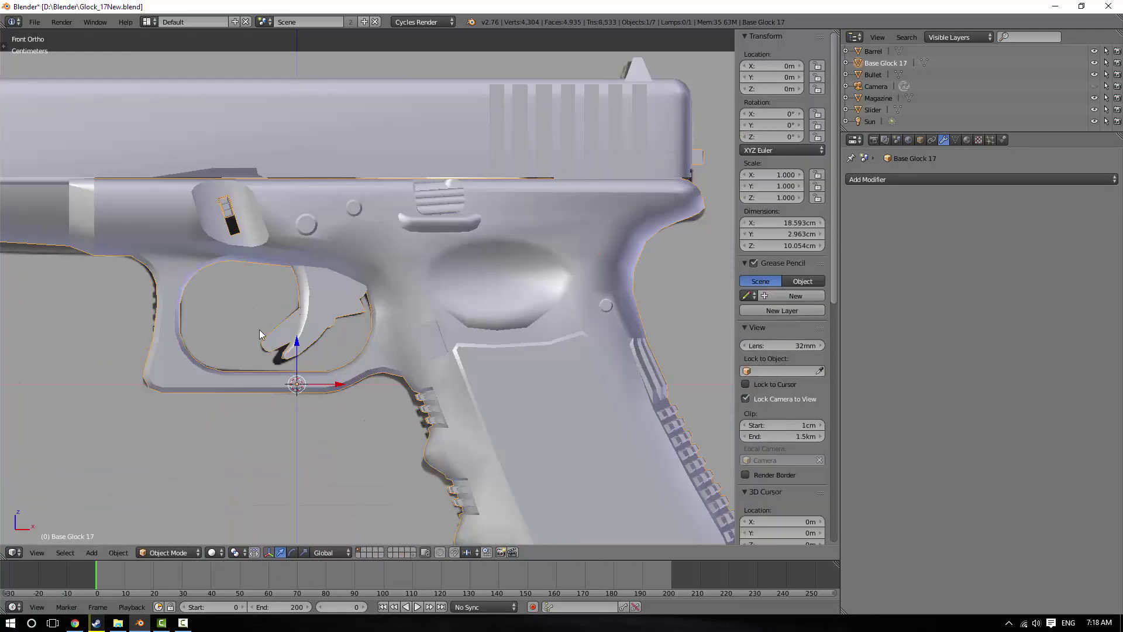
Review the whole pistol from the rear and side in perspective view and save the Blender file
{"action": "middle_click_drag", "start_coordinate": [258, 328], "coordinate": [393, 351]}
{"action": "key", "text": "KP_1"}
{"action": "key", "text": "KP_3"}
{"action": "key", "text": "KP_5"}
{"action": "scroll", "coordinate": [391, 356], "scroll_direction": "down", "scroll_amount": 8}
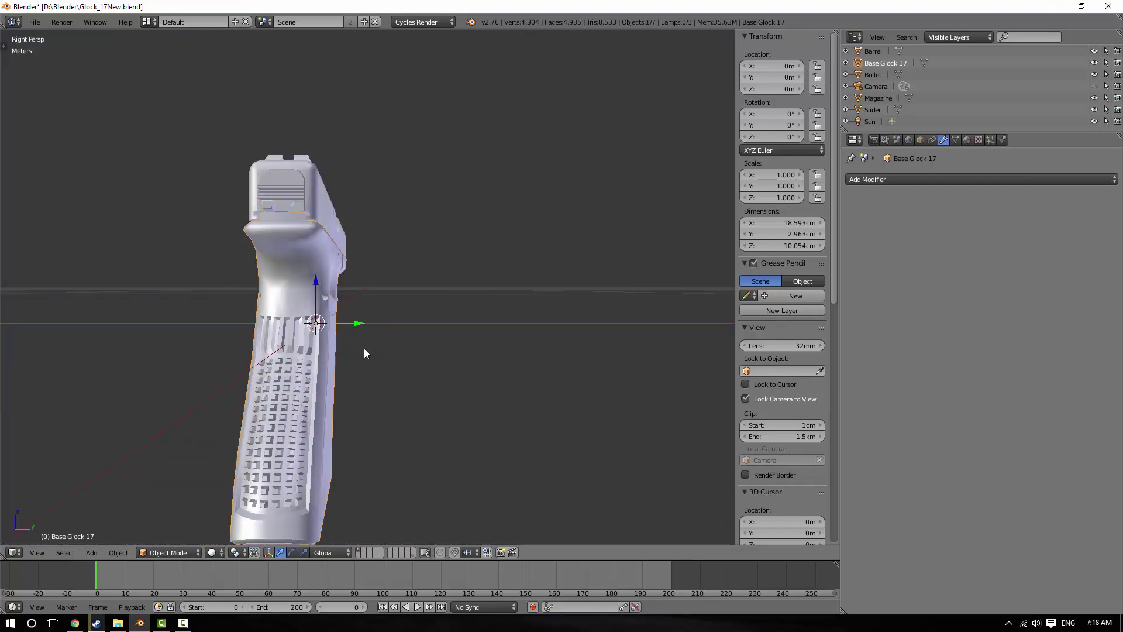
{"action": "middle_click_drag", "start_coordinate": [384, 413], "coordinate": [458, 370]}
{"action": "key", "text": "ctrl+s"}
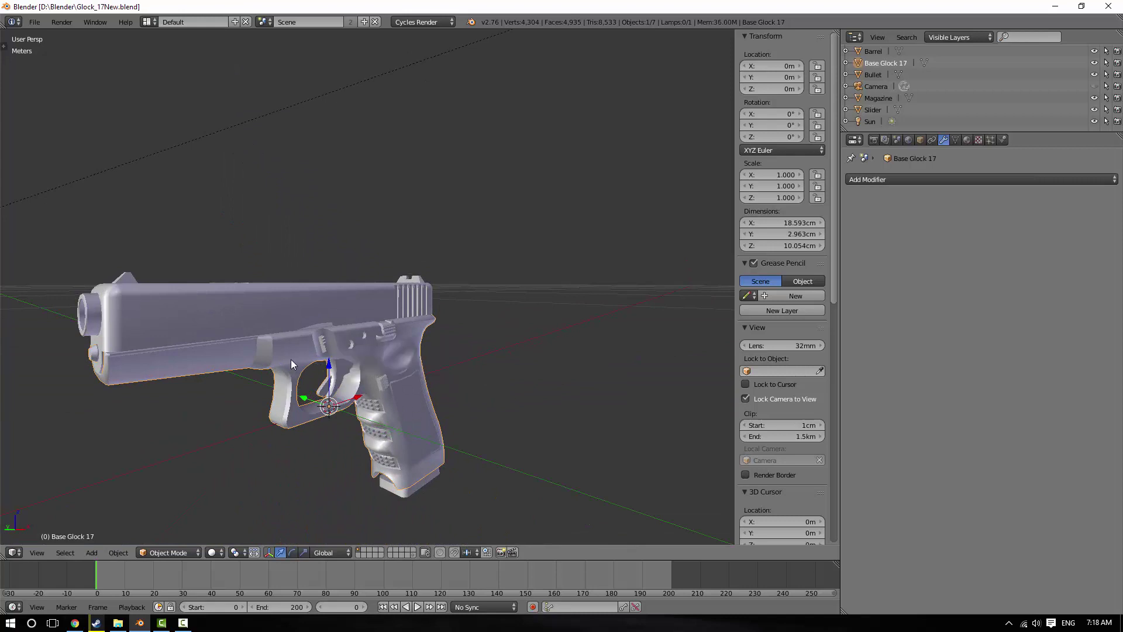
Examine the selected barrel inside the slider in wireframe shading, then return to solid shading
{"action": "middle_click_drag", "start_coordinate": [264, 395], "coordinate": [468, 394]}
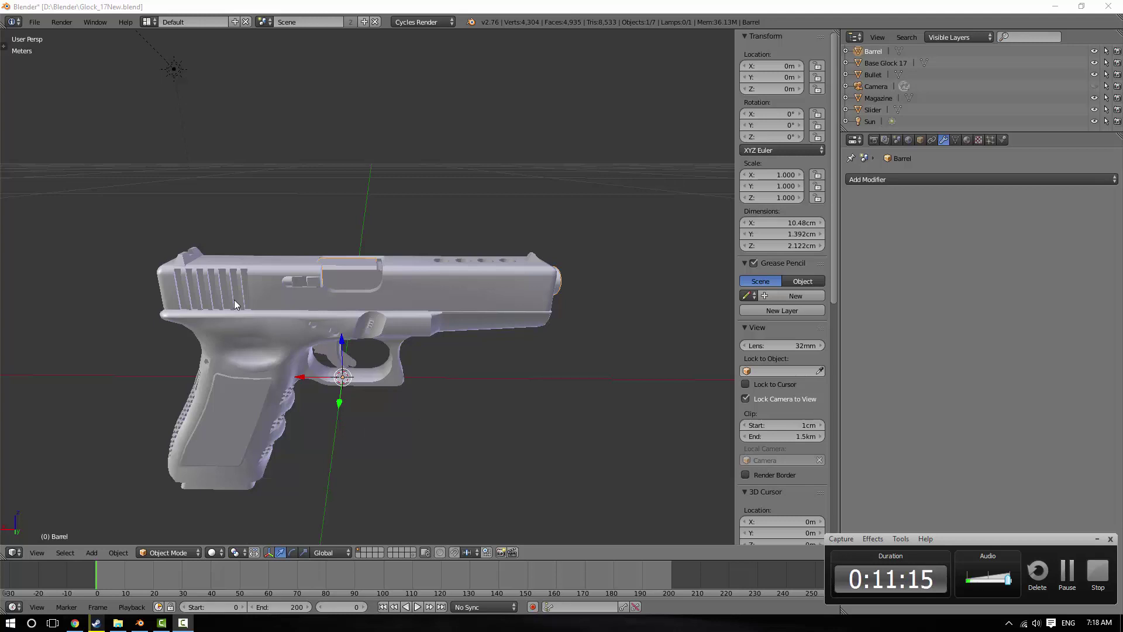
{"action": "scroll", "coordinate": [377, 242], "scroll_direction": "up", "scroll_amount": 4}
{"action": "middle_click_drag", "start_coordinate": [377, 242], "coordinate": [462, 315]}
{"action": "key", "text": "z"}
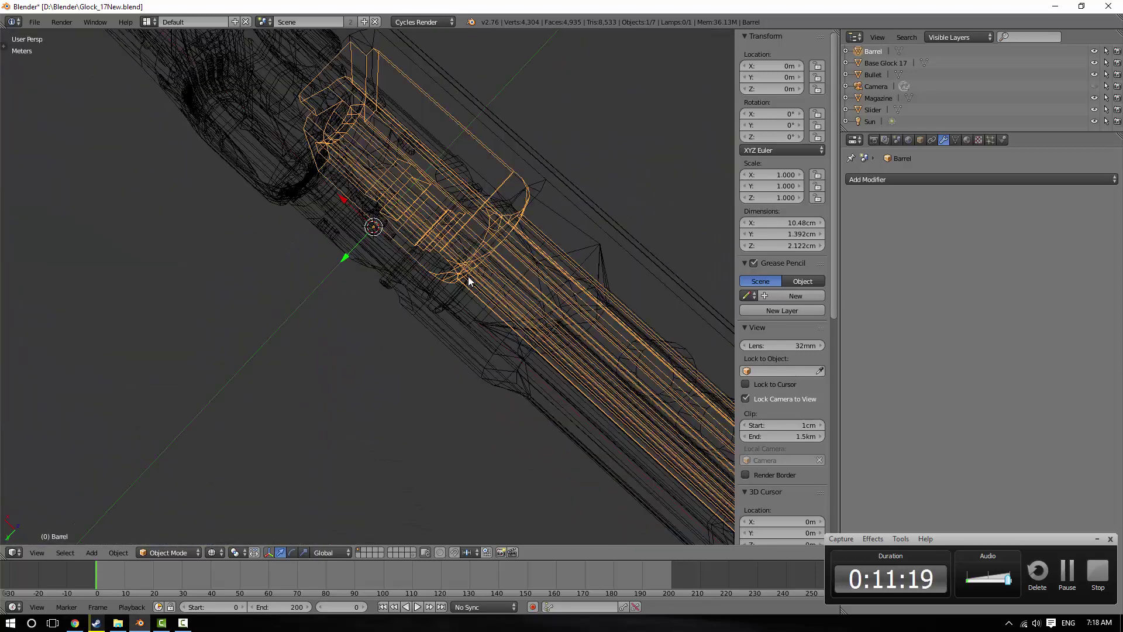
{"action": "key", "text": "z"}
{"action": "mouse_move", "coordinate": [484, 275]}
{"action": "middle_mouse_down"}
{"action": "mouse_move", "coordinate": [503, 276]}
{"action": "mouse_move", "coordinate": [587, 213]}
{"action": "mouse_move", "coordinate": [494, 176]}
{"action": "mouse_move", "coordinate": [456, 143]}
{"action": "mouse_move", "coordinate": [524, 216]}
{"action": "mouse_move", "coordinate": [339, 254]}
{"action": "mouse_move", "coordinate": [222, 251]}
{"action": "middle_mouse_up"}
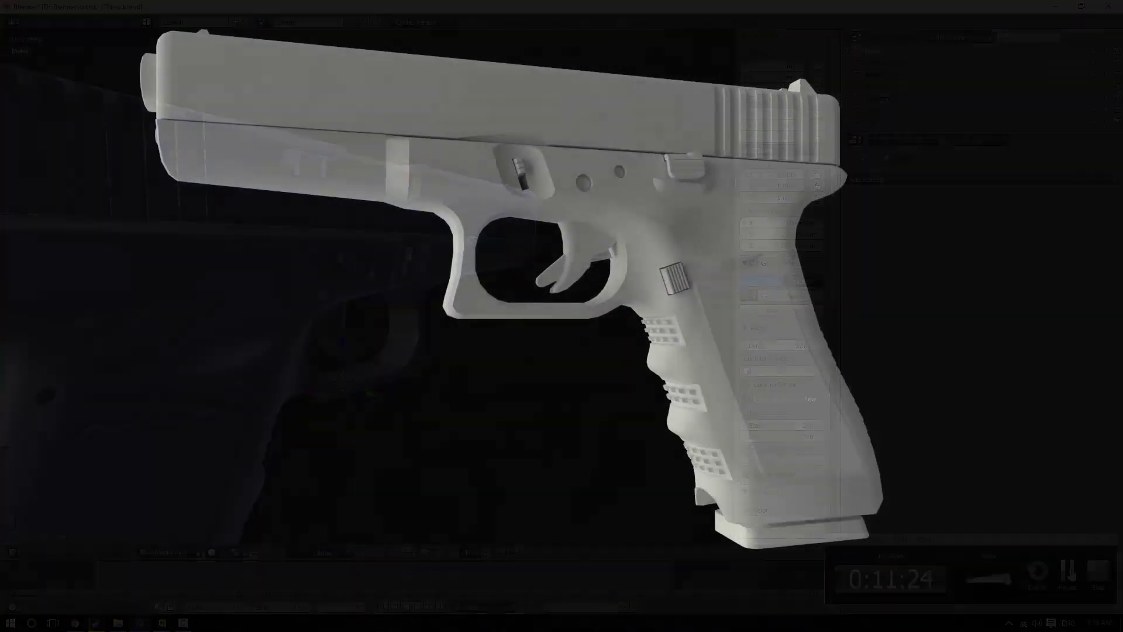